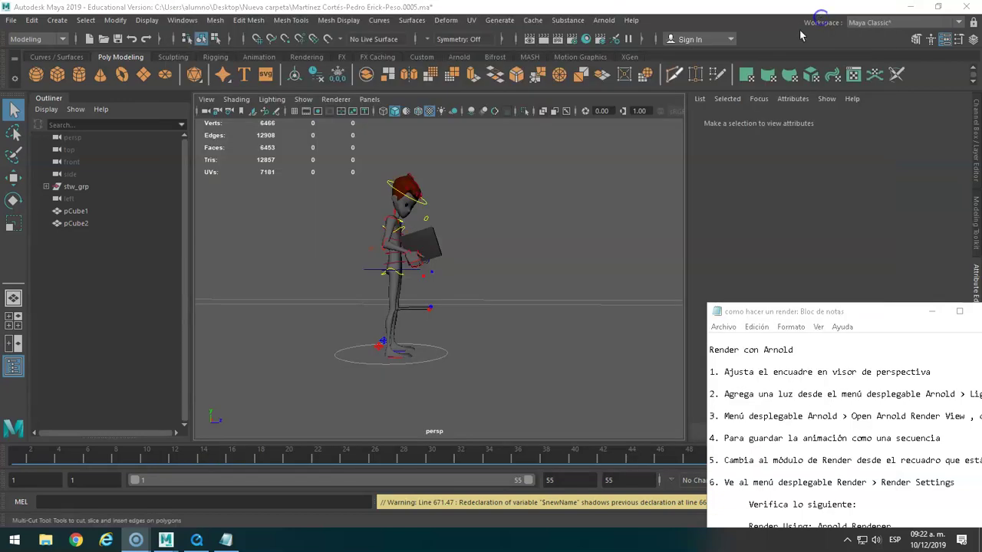
Step: Move the render notes aside, scrub the box-lift animation and stop it near its start
mouse_move(788, 311)
mouse_down()
mouse_move(746, 244)
mouse_move(725, 179)
mouse_up()
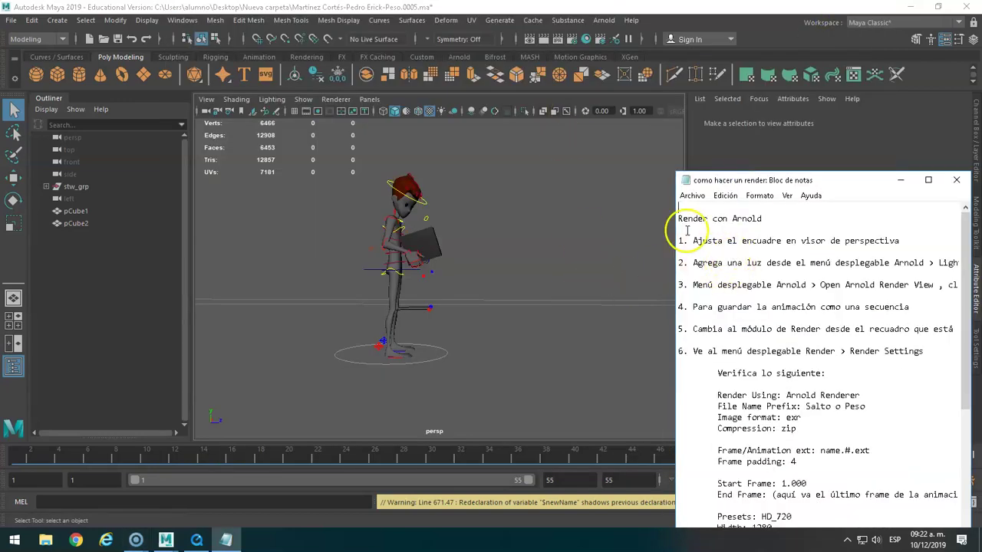
mouse_move(83, 460)
mouse_down()
mouse_move(39, 456)
mouse_move(461, 458)
mouse_up()
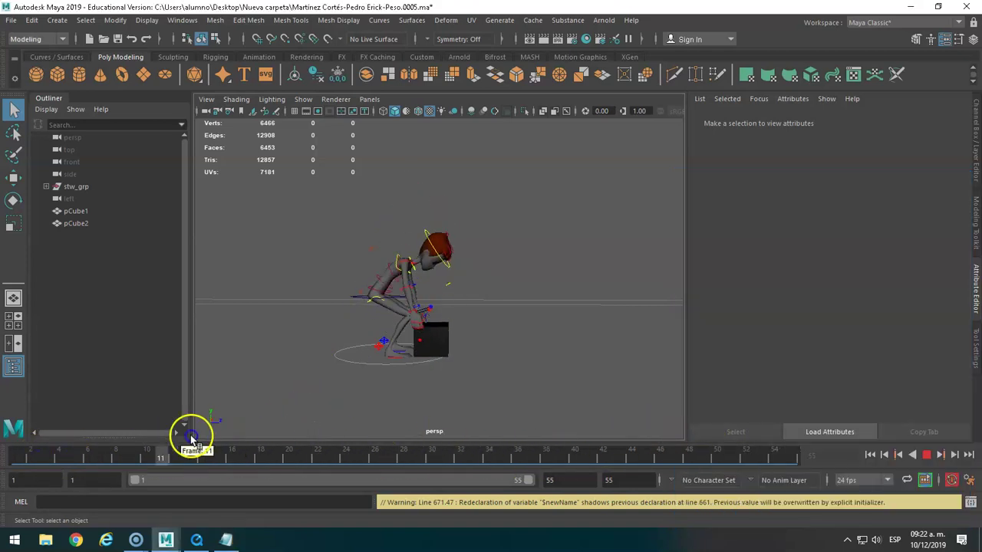
key(Escape)
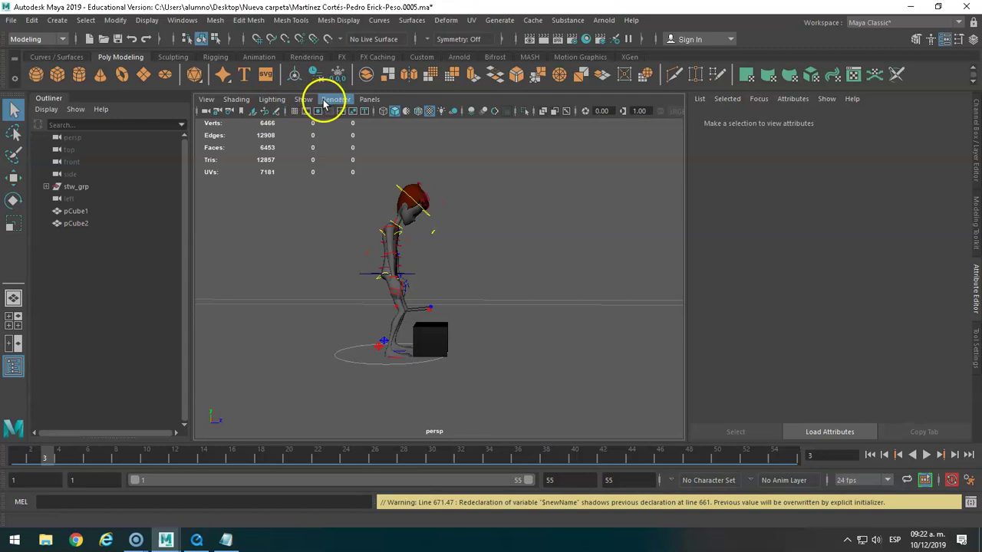
Step: Hide NURBS Curves in the perspective view's Show menu, then play the animation
click(302, 102)
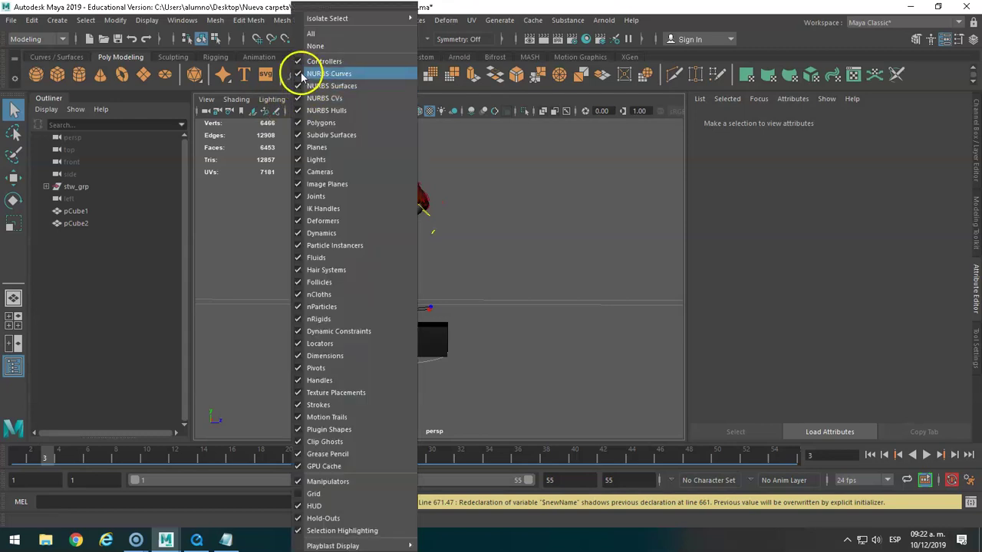
click(297, 74)
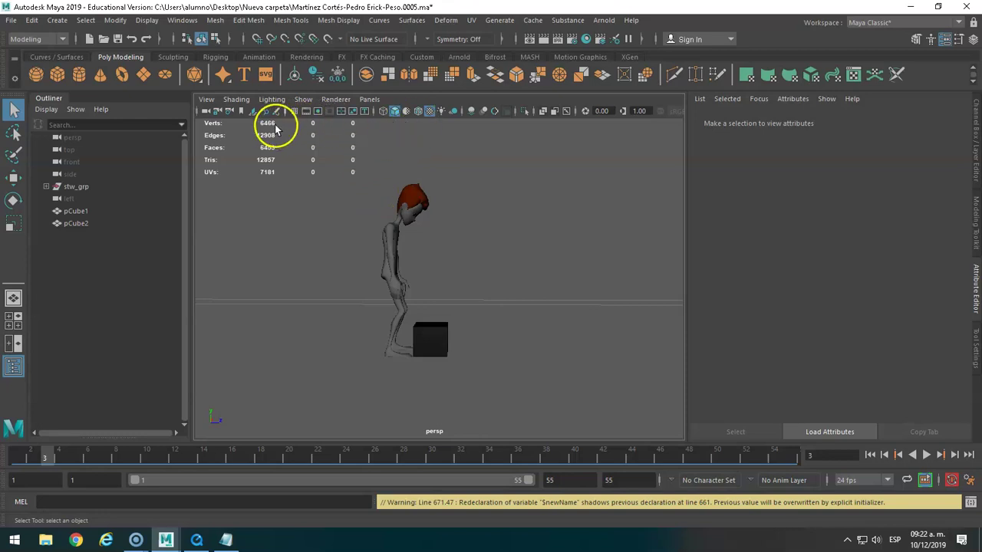
click(304, 101)
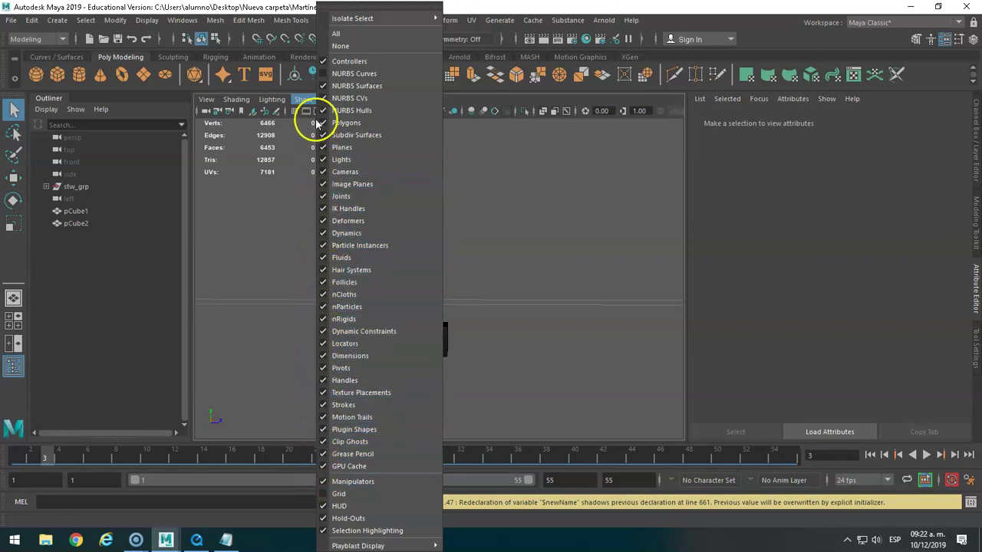
click(323, 67)
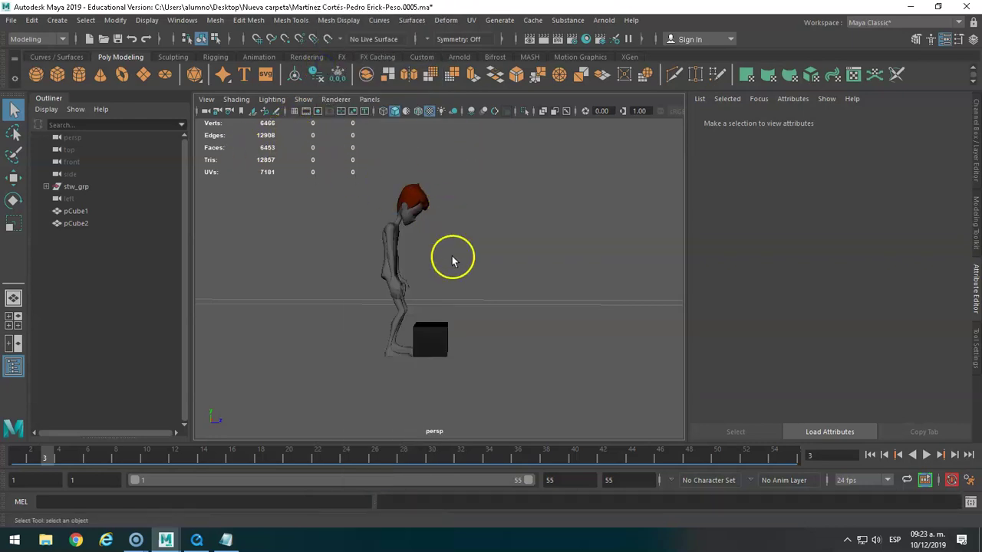
key(alt+v)
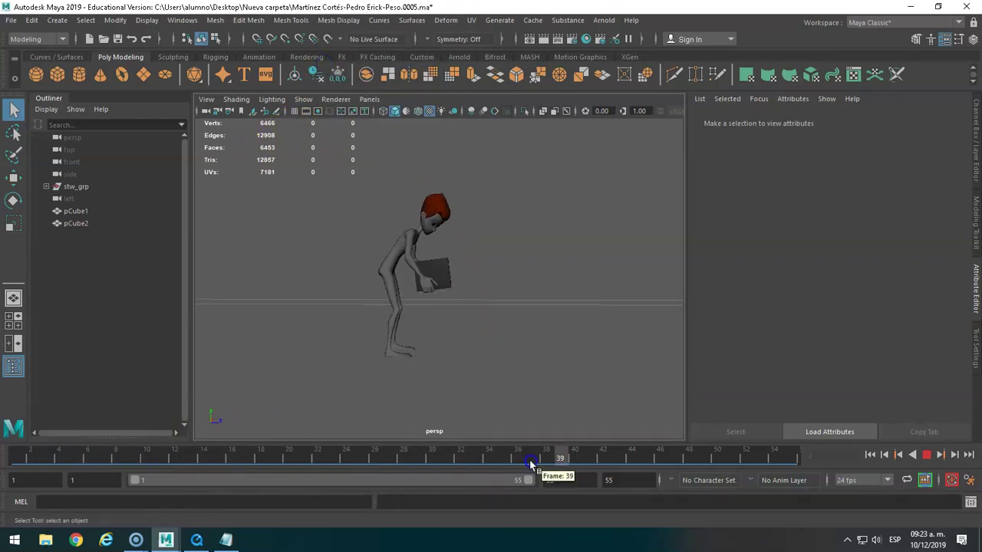
Step: Stop playback, show the Caja, Piso, Edward and Controles display layers, and rewind to frame 1
key(alt+v)
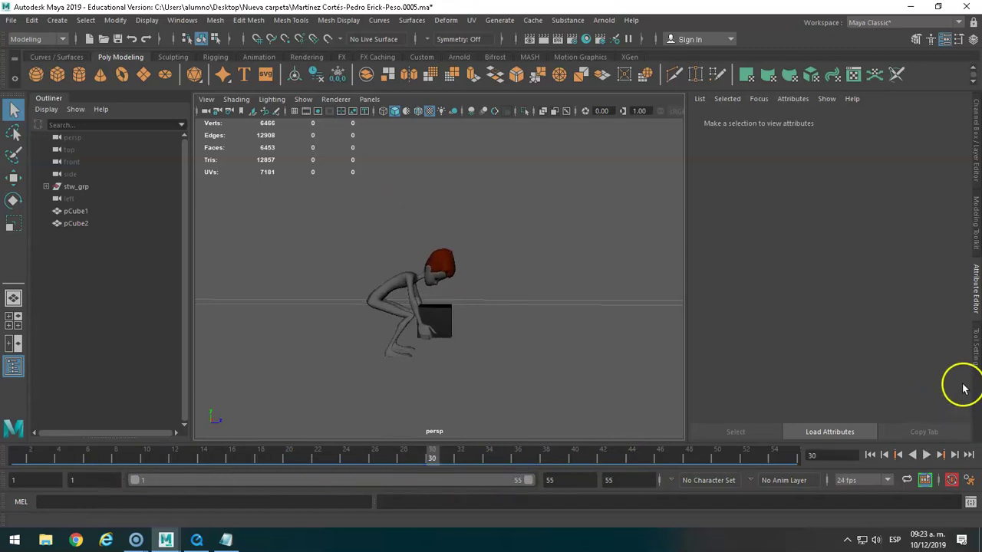
click(948, 36)
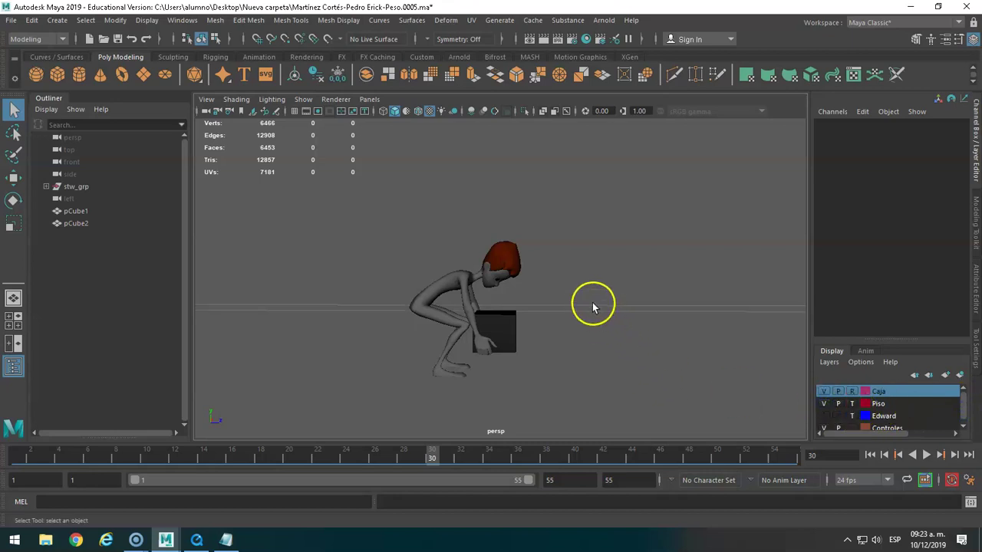
click(605, 22)
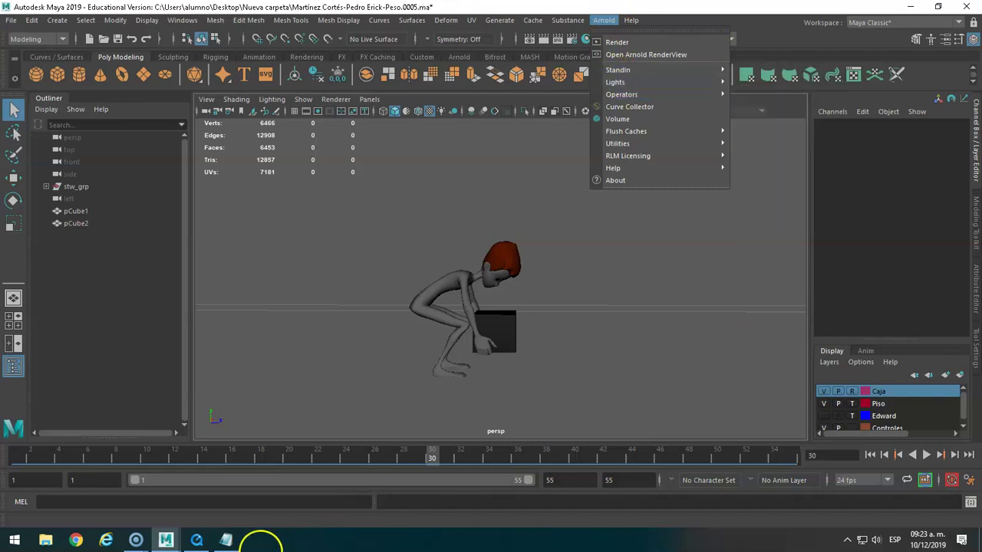
click(225, 540)
mouse_move(797, 185)
mouse_down()
mouse_move(799, 159)
mouse_move(790, 158)
mouse_up()
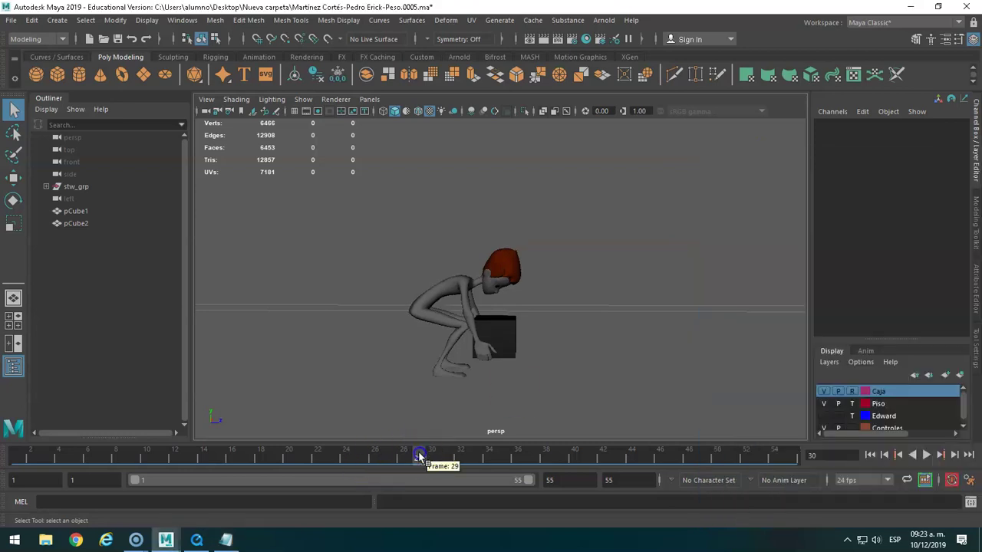
drag(421, 456, 85, 449)
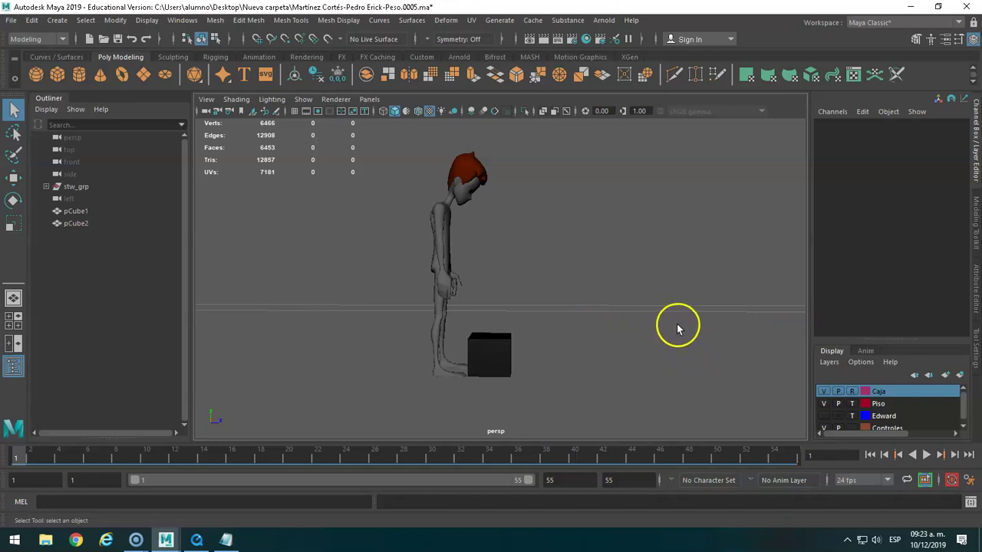
Step: Dolly in and pan the perspective camera to centre the character, previewing the framing in playback
alt+right_drag(677, 329, 656, 316)
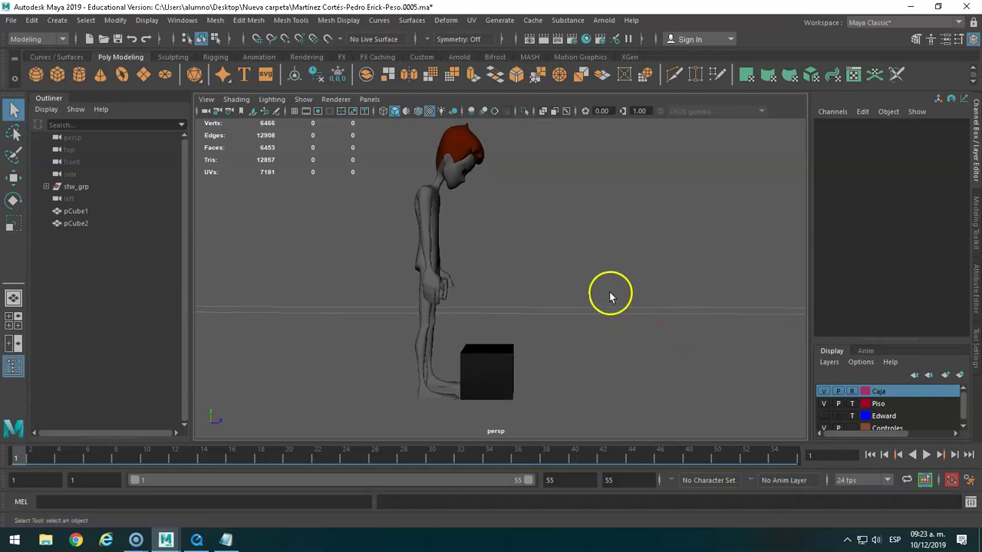
mouse_move(607, 287)
alt+middle_down()
mouse_move(632, 305)
mouse_move(616, 300)
alt+middle_up()
key(alt+v)
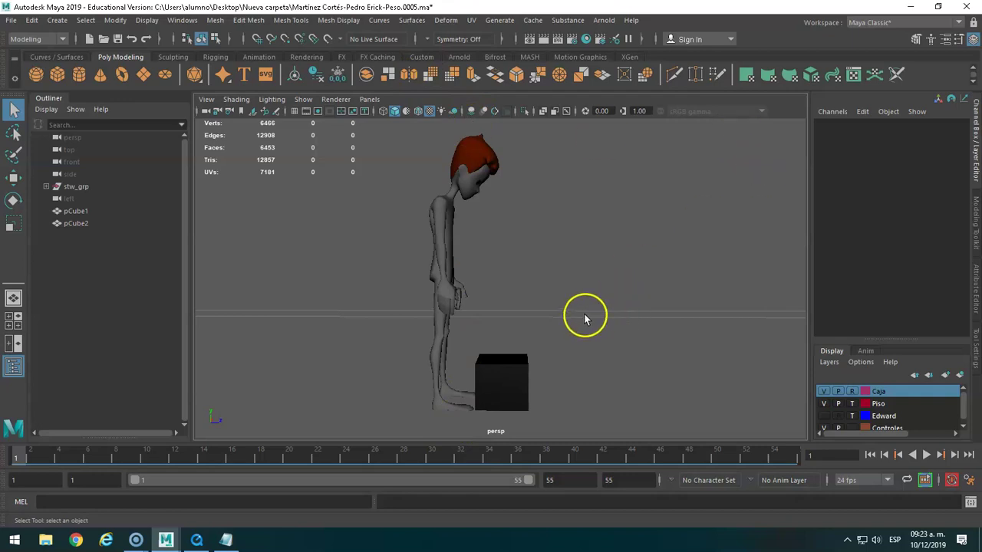
mouse_move(601, 215)
alt+middle_down()
mouse_move(716, 213)
mouse_move(519, 217)
mouse_move(530, 215)
alt+middle_up()
click(442, 184)
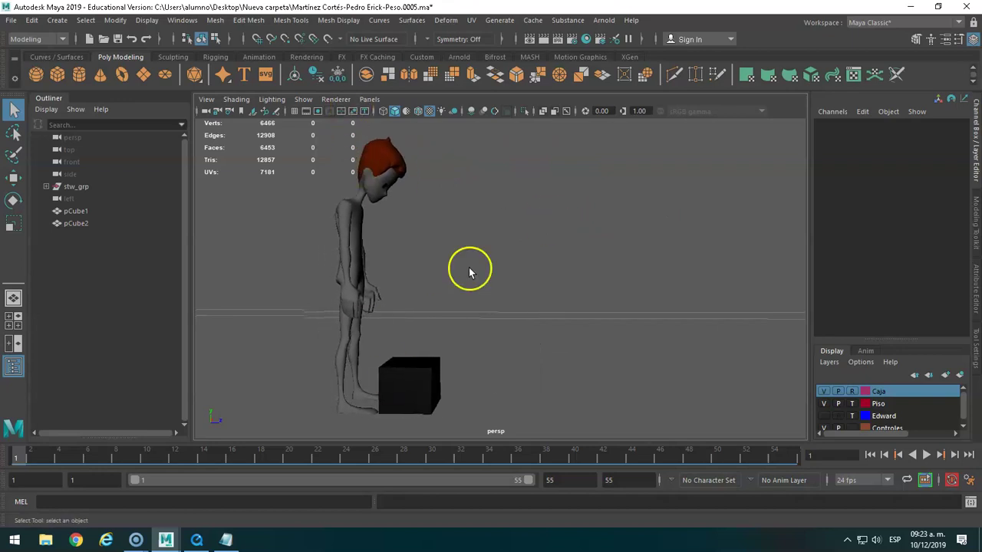
mouse_move(358, 254)
alt+middle_down()
mouse_move(578, 250)
mouse_move(469, 248)
mouse_move(522, 246)
alt+middle_up()
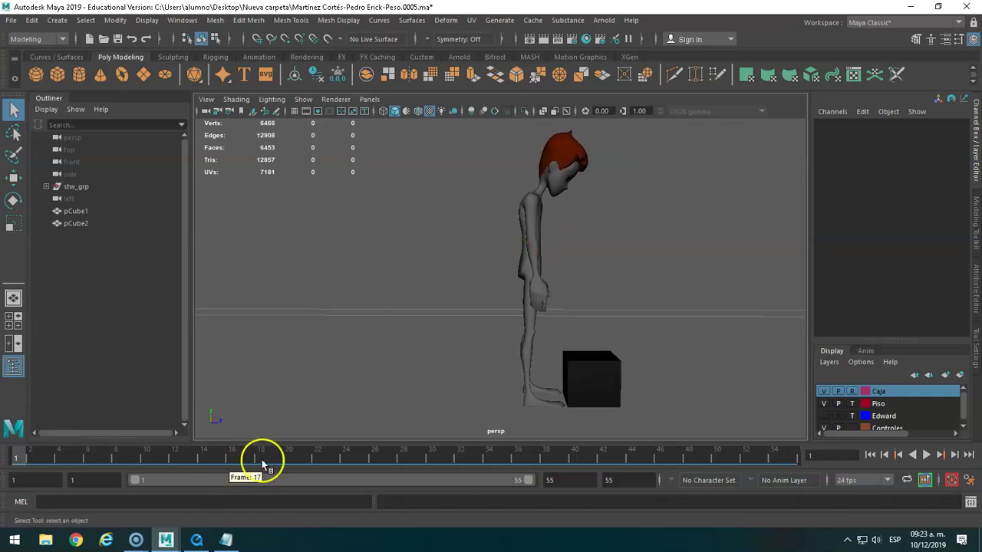
Step: Orbit the camera around the character and box while scrubbing the lift, then pull back slightly
alt+drag(449, 375, 417, 373)
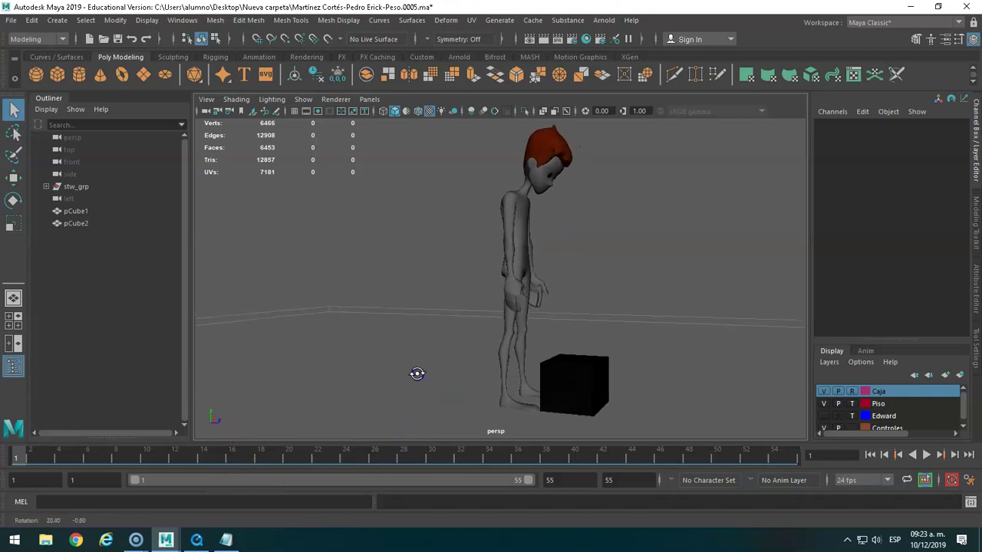
mouse_move(340, 455)
mouse_down()
mouse_move(230, 445)
mouse_move(268, 434)
mouse_move(549, 431)
mouse_move(772, 411)
mouse_move(146, 453)
mouse_up()
mouse_move(384, 332)
alt+mouse_down()
mouse_move(414, 319)
mouse_move(486, 325)
mouse_move(350, 320)
mouse_move(410, 326)
mouse_move(383, 322)
alt+mouse_up()
mouse_move(327, 453)
mouse_down()
mouse_move(66, 457)
mouse_move(248, 456)
mouse_move(729, 421)
mouse_move(140, 421)
mouse_move(184, 436)
mouse_move(772, 453)
mouse_move(731, 455)
mouse_up()
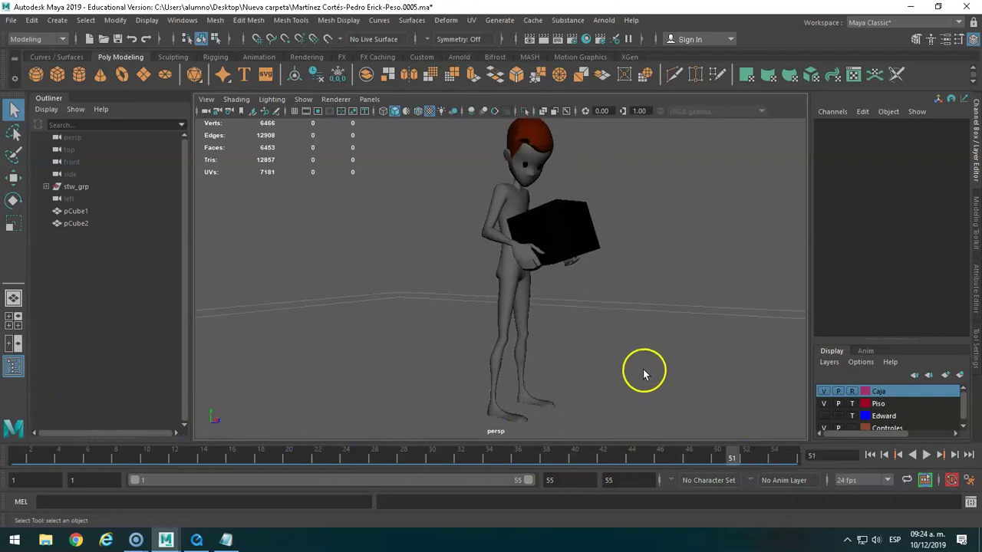
alt+right_drag(643, 374, 638, 353)
alt+middle_drag(595, 331, 597, 334)
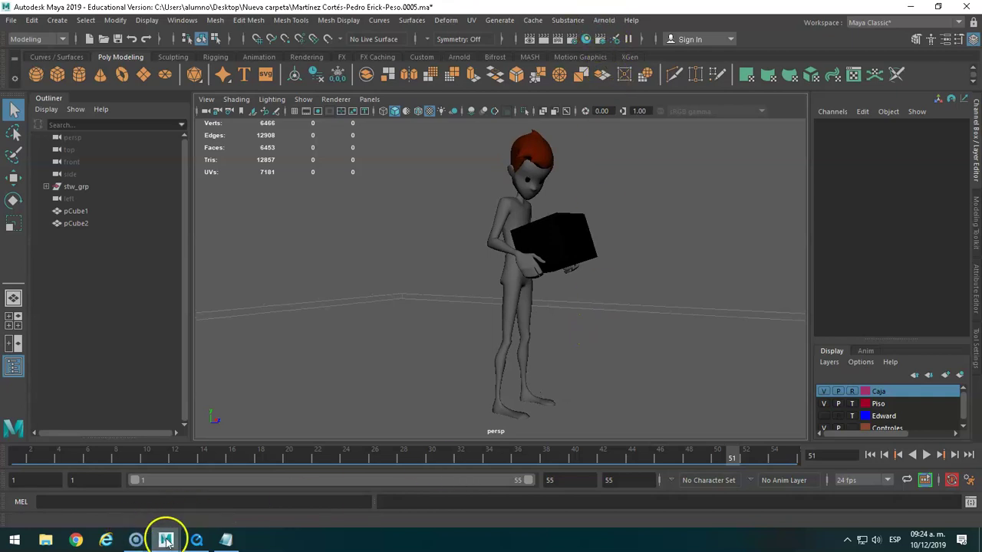
Step: Read the render notes through step 2's Skydome or Area Light, then list Arnold's light types
click(224, 539)
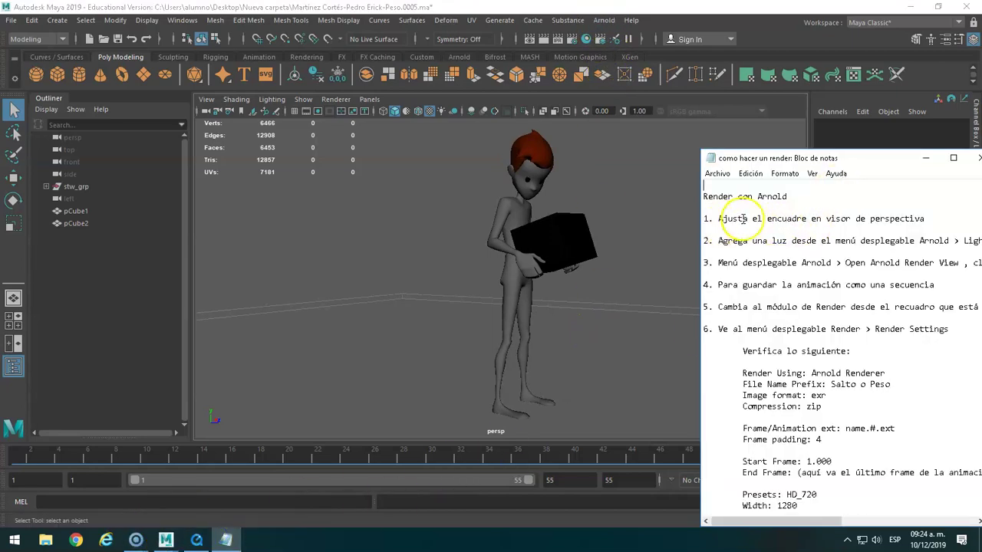
drag(713, 223, 937, 220)
click(762, 247)
drag(772, 160, 704, 167)
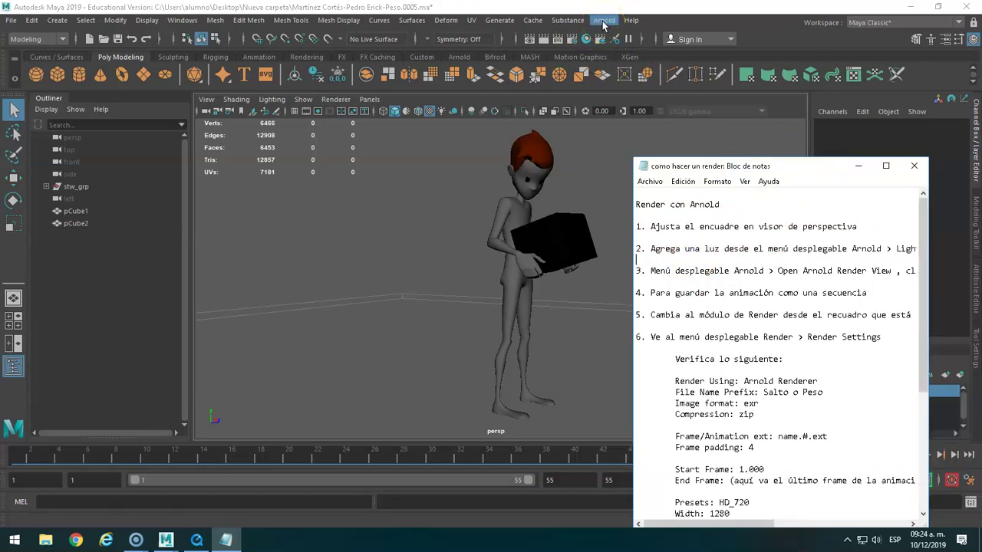
drag(724, 524, 830, 509)
mouse_move(805, 544)
mouse_down()
mouse_move(815, 527)
mouse_move(867, 517)
mouse_up()
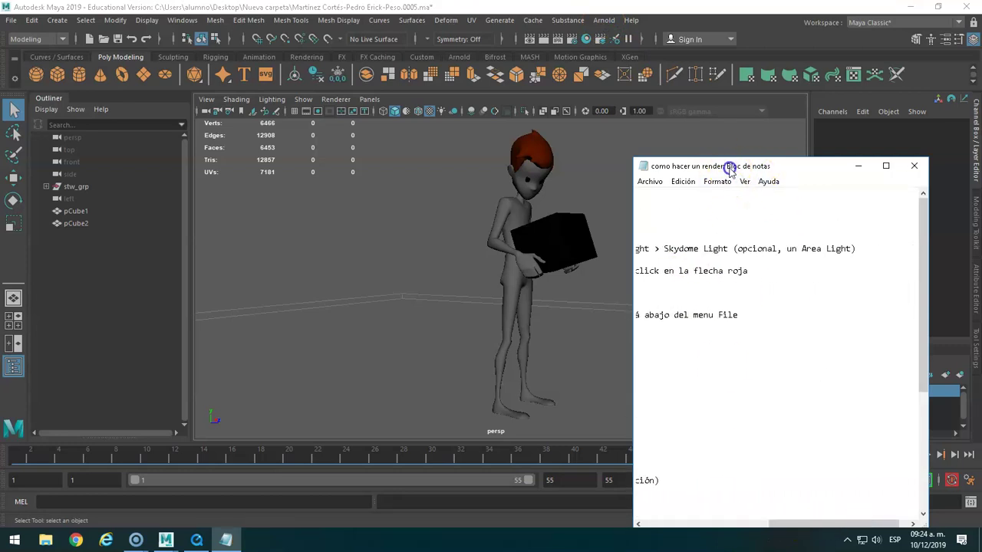
drag(730, 167, 803, 218)
click(596, 21)
mouse_move(615, 82)
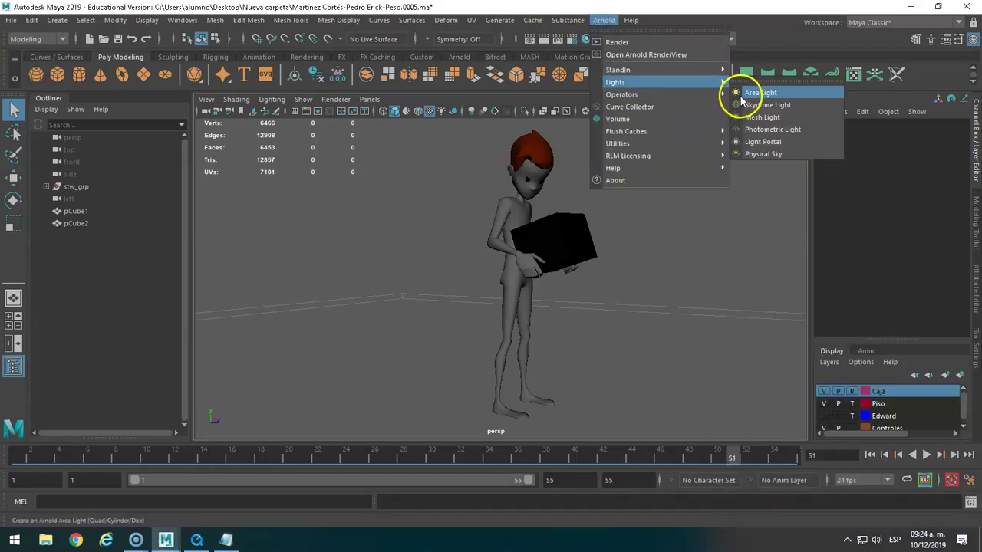
Step: Add an Arnold Skydome Light, aiSkyDomeLight1, around the character and box
click(739, 107)
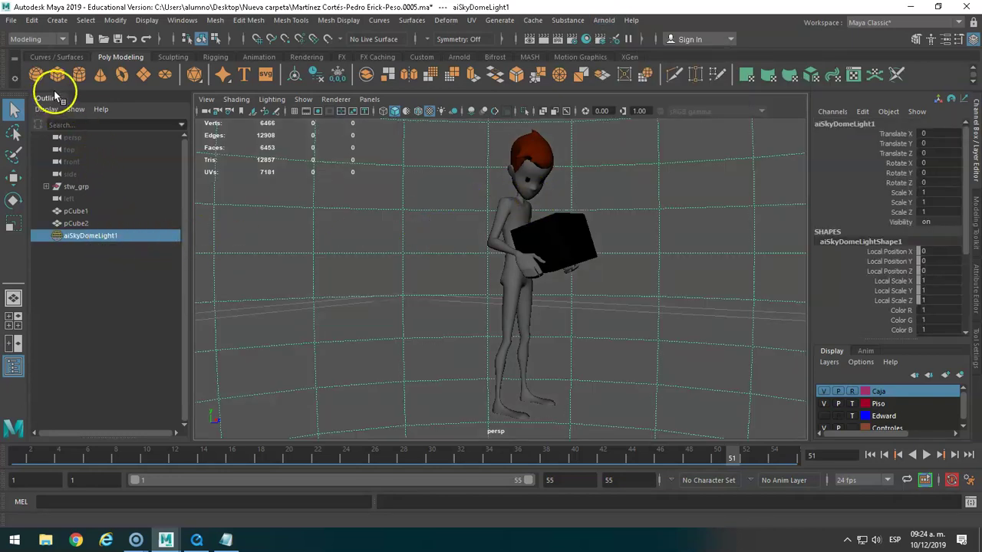
click(183, 20)
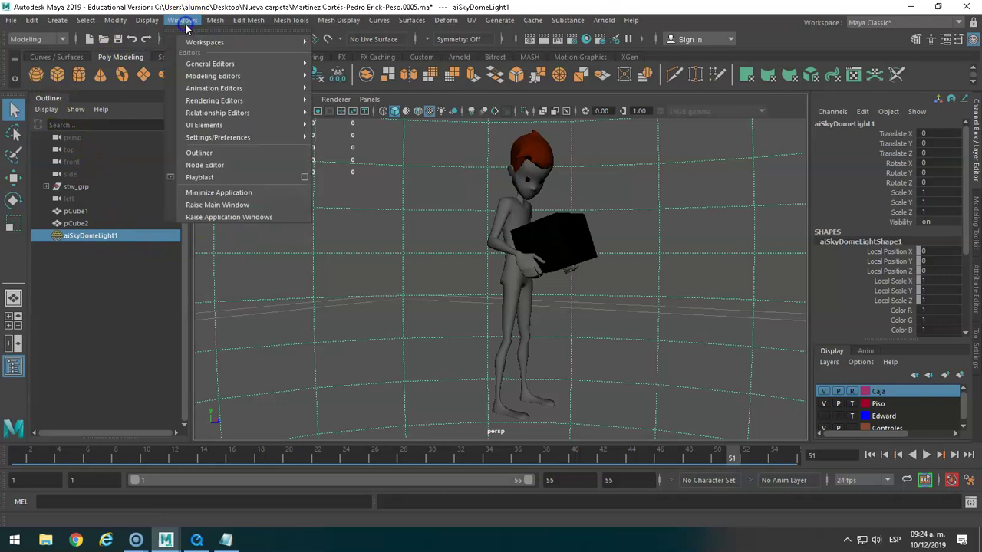
click(193, 152)
drag(54, 98, 138, 98)
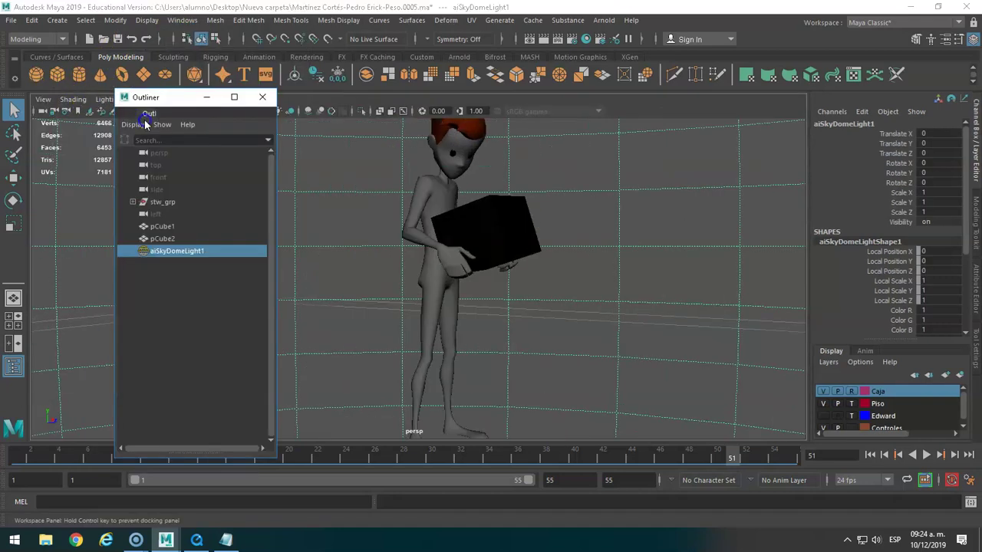
click(262, 95)
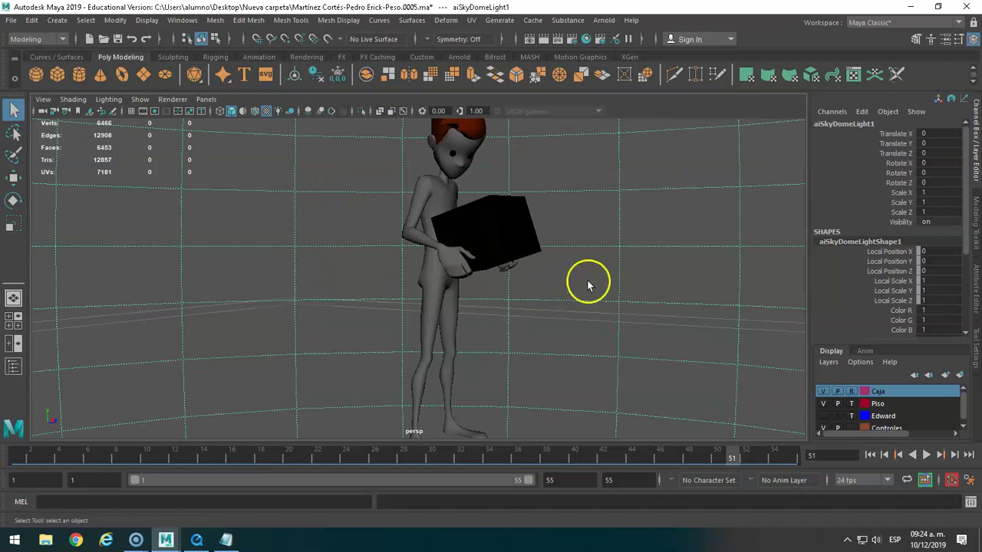
click(960, 375)
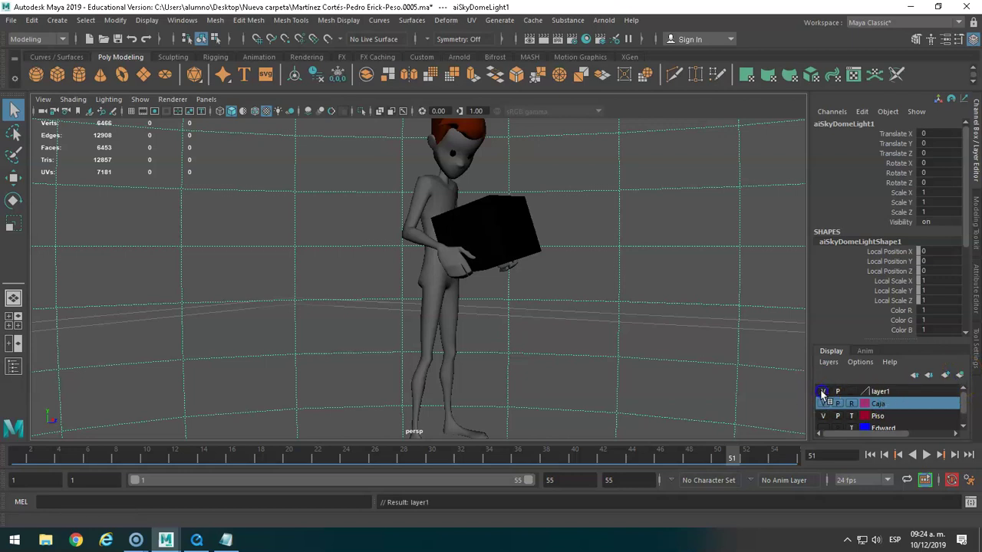
click(896, 392)
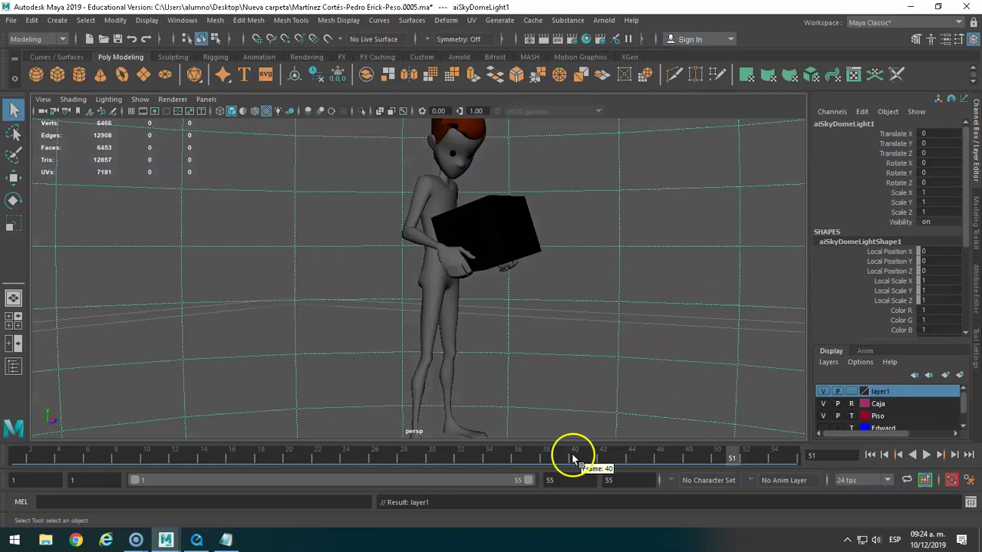
Step: Read render steps 1–6 in the notes, including the Arnold Renderer, exr and HD_720 settings
key(alt+Tab)
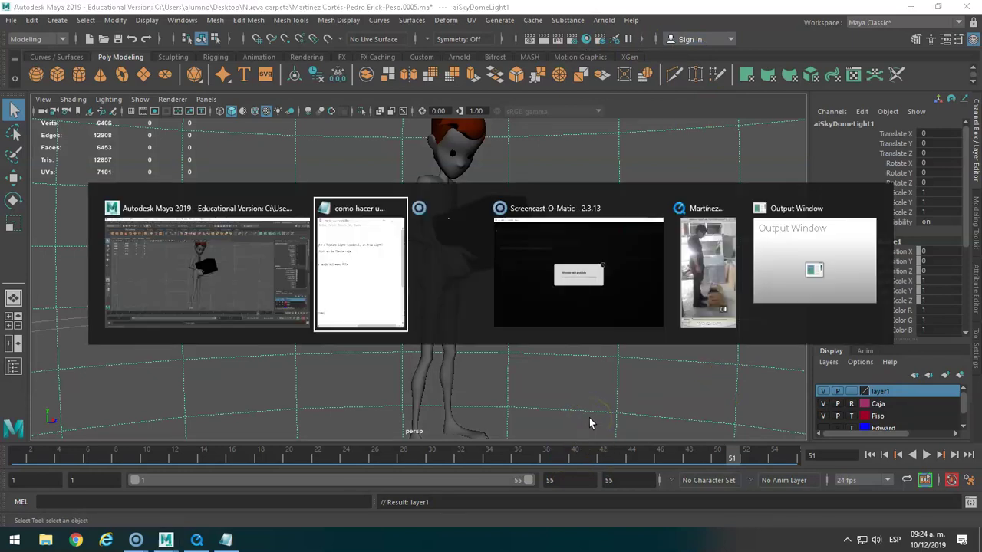
key(Tab)
key(Tab)
key(Tab)
key(Tab)
key(Tab)
key(Tab)
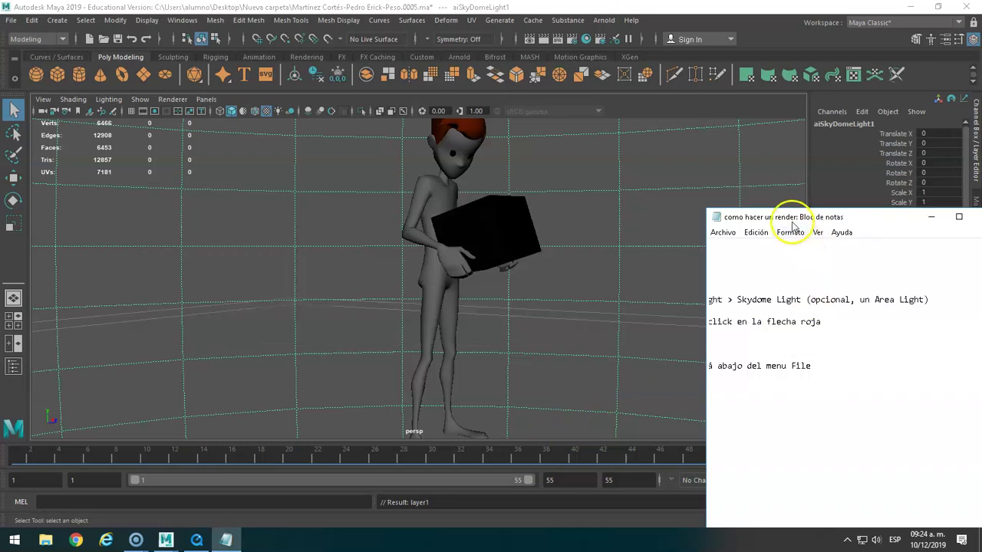
drag(793, 223, 783, 148)
drag(843, 509, 708, 512)
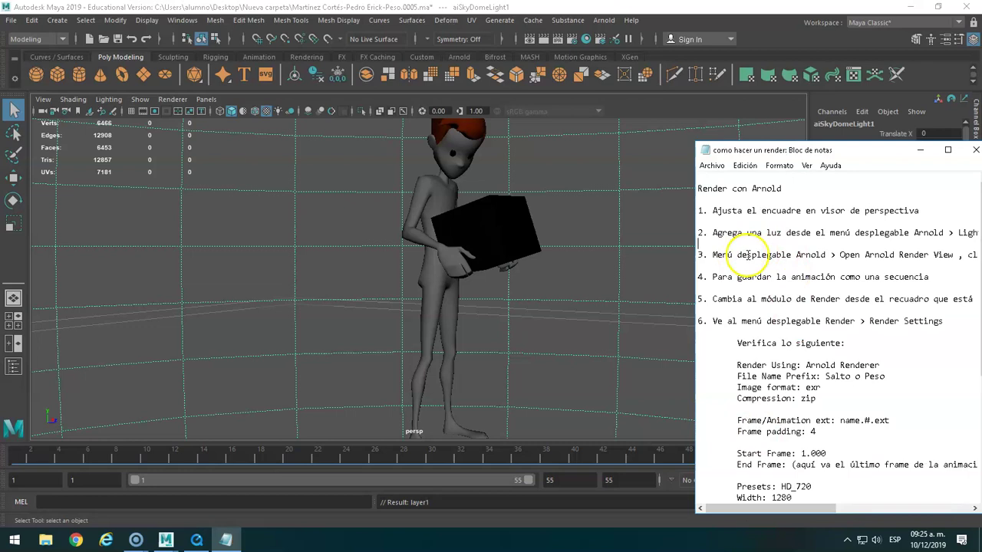
drag(812, 149, 720, 152)
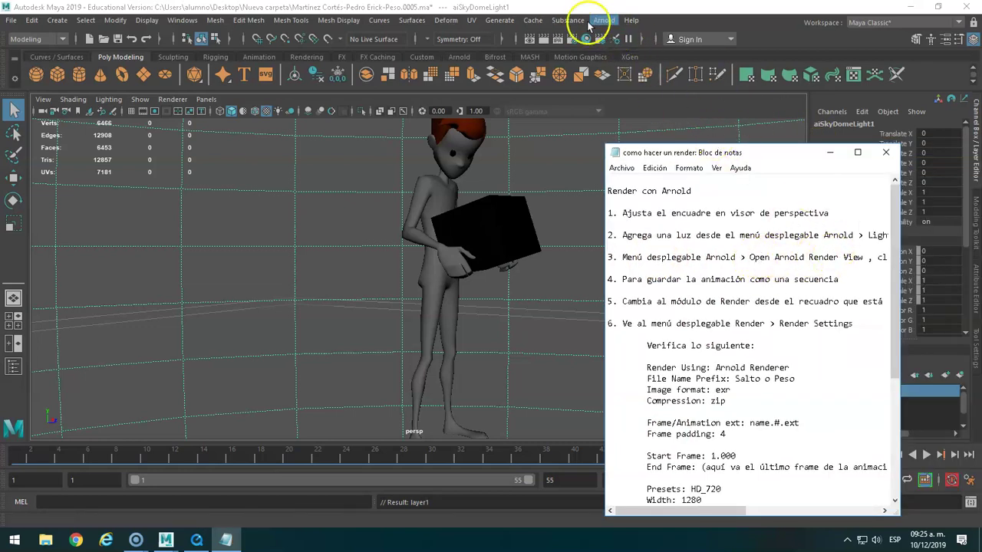
click(604, 19)
Step: Open the Arnold RenderView beside the viewport and start a live IPR render
click(641, 60)
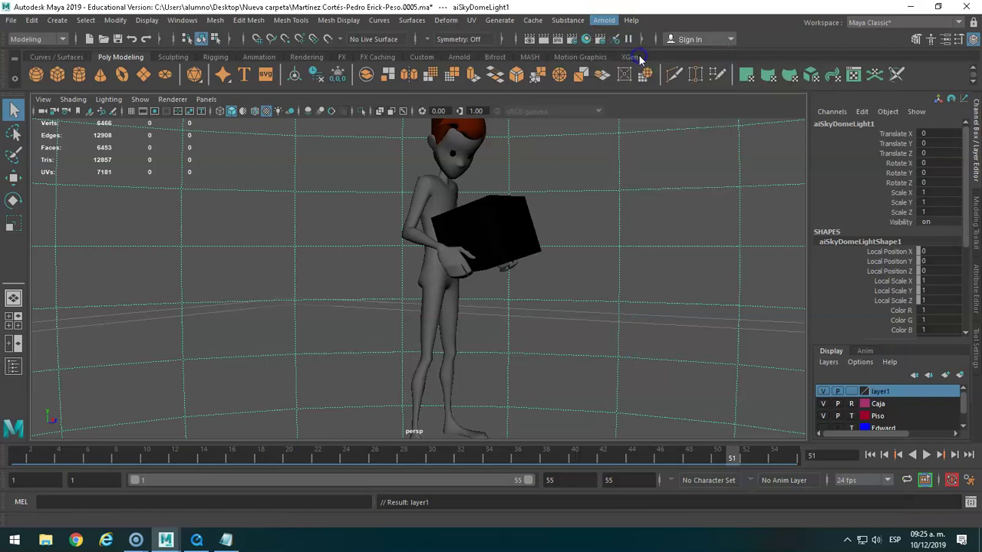
drag(538, 136, 290, 73)
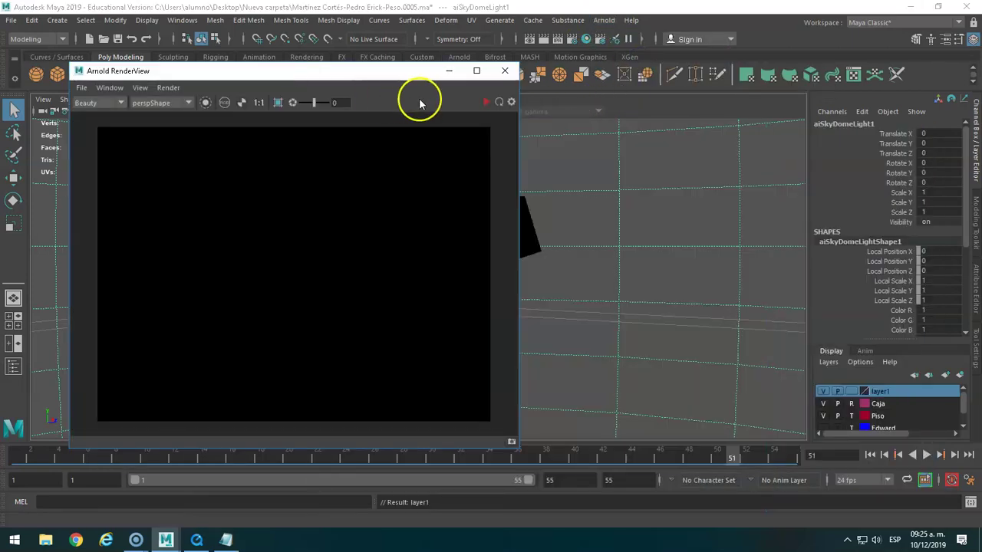
click(487, 103)
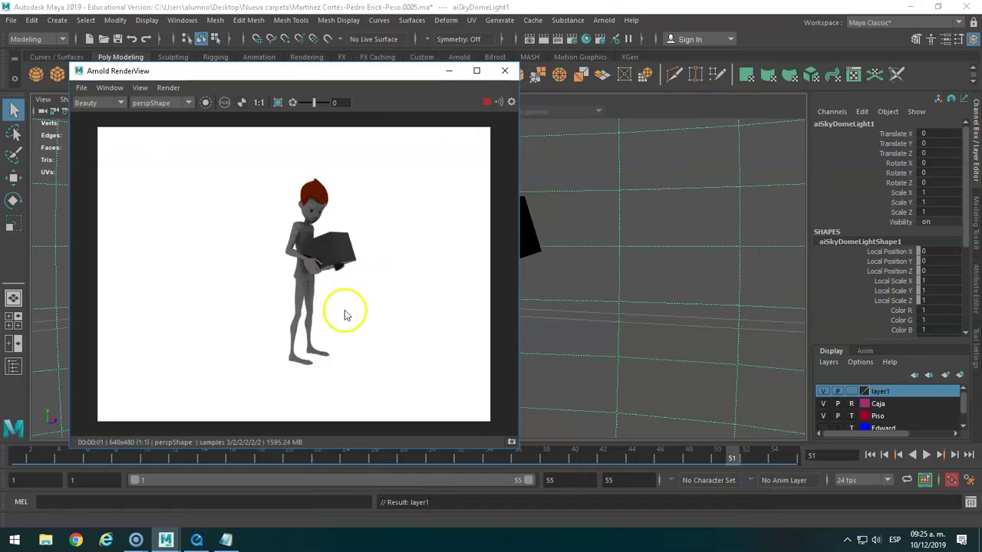
Step: Orbit and pan the camera to reframe the render, scrubbing through the lift frames
mouse_move(599, 305)
alt+mouse_down()
mouse_move(662, 284)
mouse_move(493, 292)
alt+mouse_up()
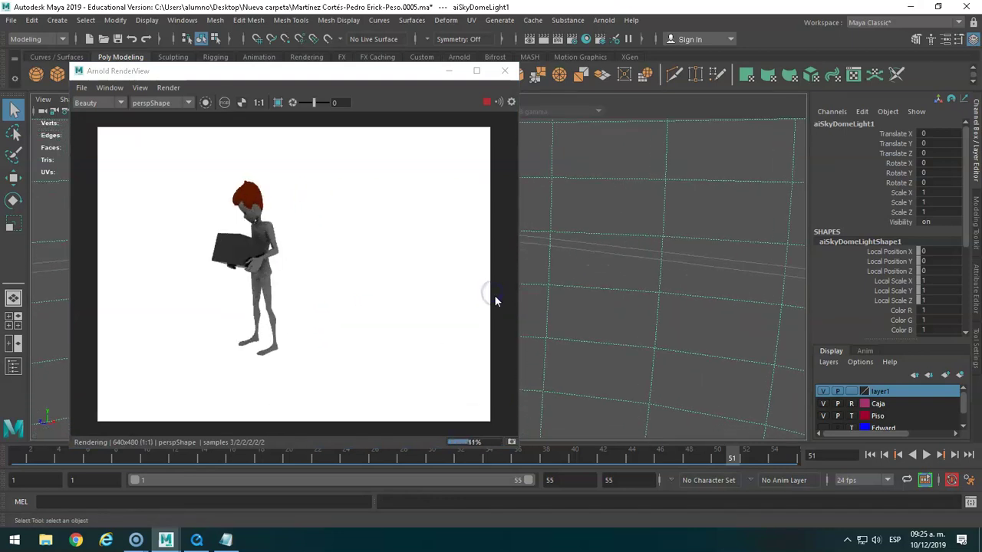
drag(383, 77, 329, 84)
mouse_move(623, 220)
alt+mouse_down()
mouse_move(572, 222)
mouse_move(733, 213)
mouse_move(636, 235)
mouse_move(651, 235)
mouse_move(630, 249)
mouse_move(645, 256)
mouse_move(565, 417)
alt+mouse_up()
mouse_move(478, 454)
mouse_down()
mouse_move(504, 458)
mouse_move(44, 460)
mouse_move(689, 458)
mouse_up()
mouse_move(607, 273)
alt+middle_down()
mouse_move(618, 257)
mouse_move(570, 266)
mouse_move(491, 258)
alt+middle_up()
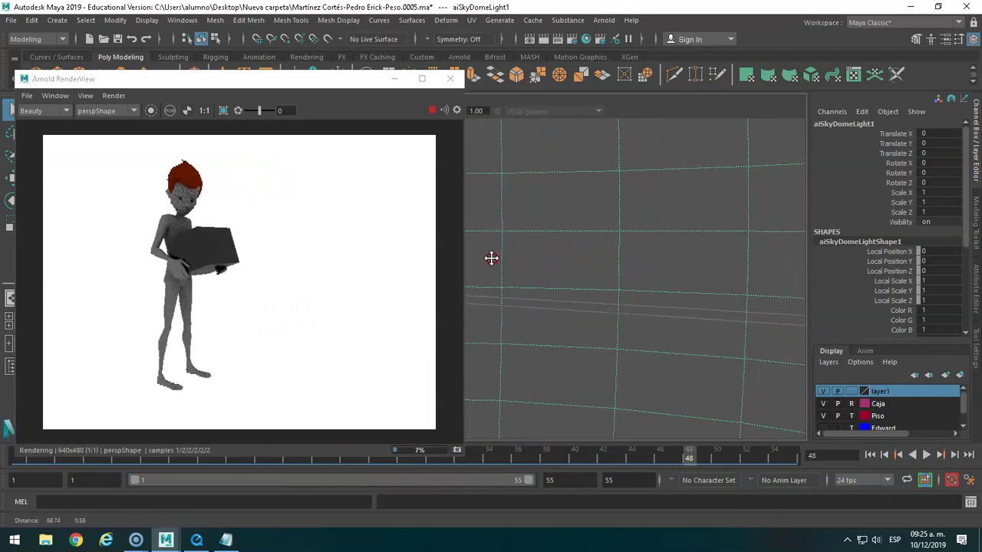
click(99, 462)
mouse_move(157, 463)
mouse_down()
mouse_move(698, 458)
mouse_move(278, 457)
mouse_move(42, 415)
mouse_up()
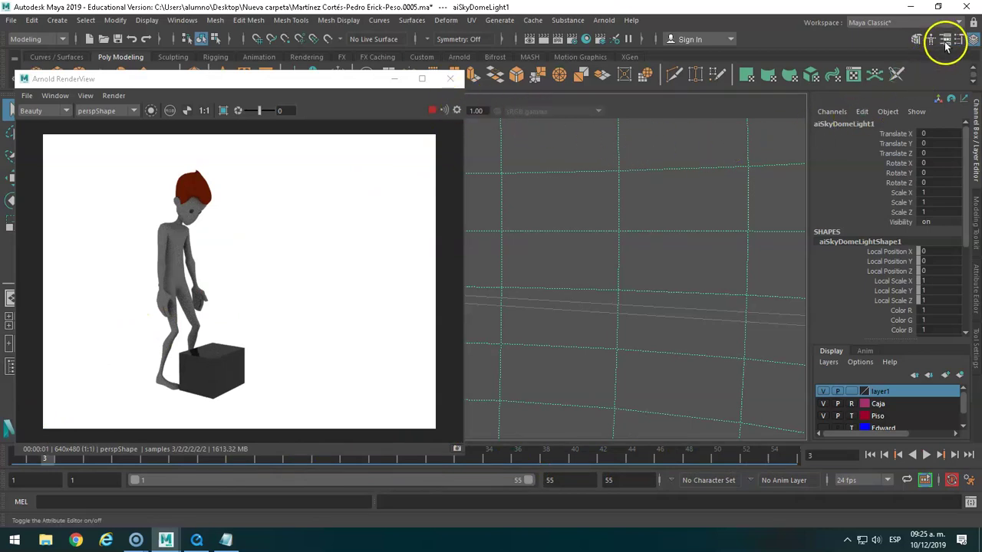
Step: Open the sky dome light's attributes and test Intensity, settling on 1
click(946, 42)
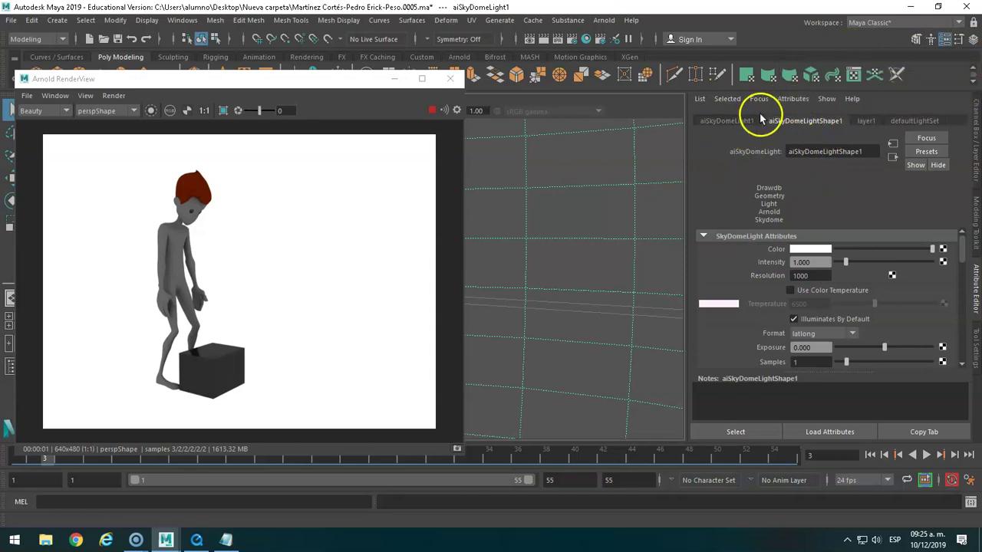
mouse_move(846, 264)
mouse_down()
mouse_move(937, 260)
mouse_move(837, 266)
mouse_move(842, 258)
mouse_up()
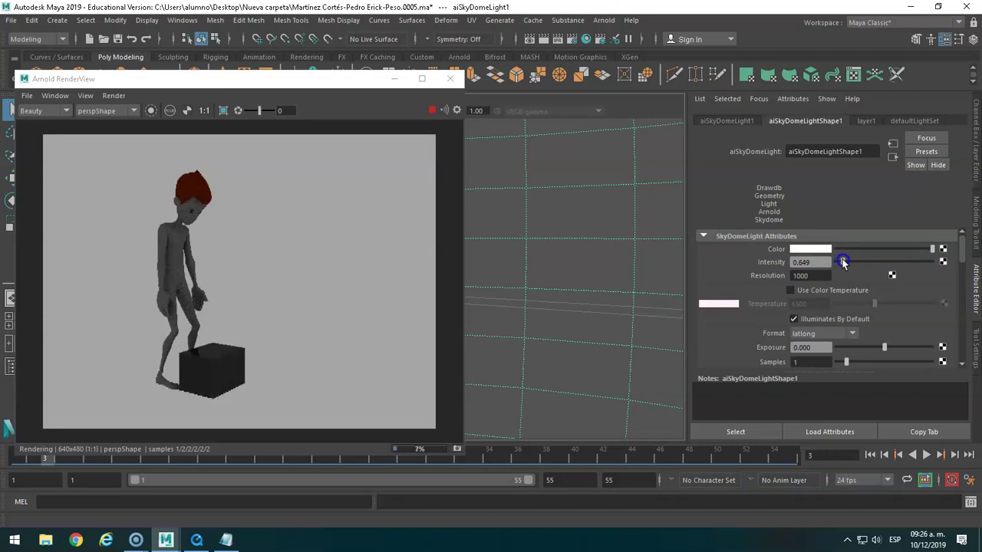
click(805, 262)
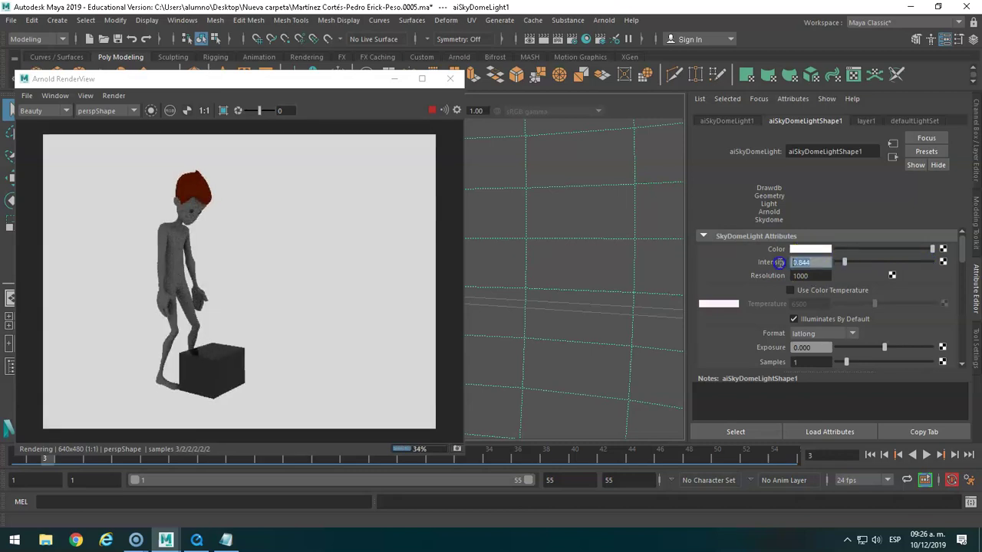
text(1)
key(Return)
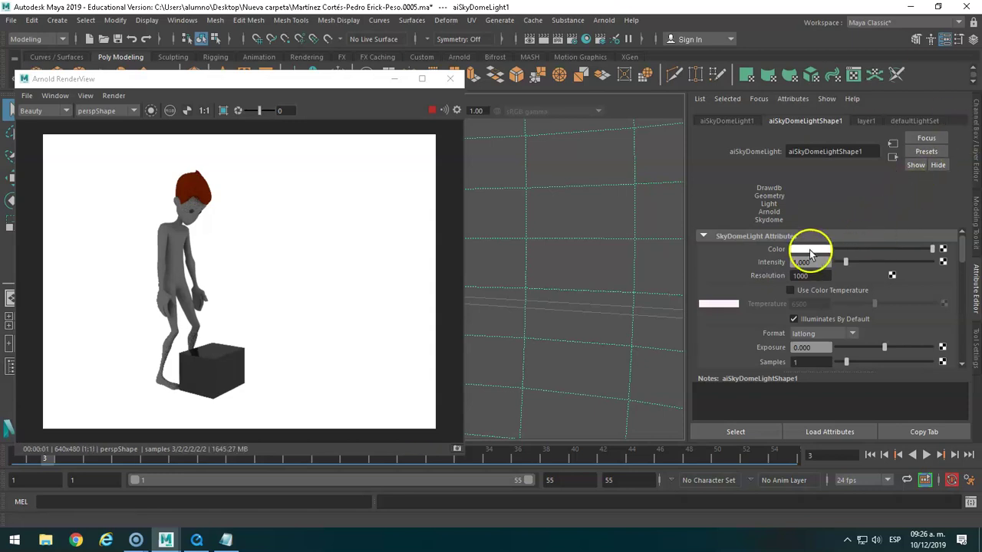
Step: Try a different light colour and test Use Color Temperature, then switch it back off
click(809, 250)
click(902, 229)
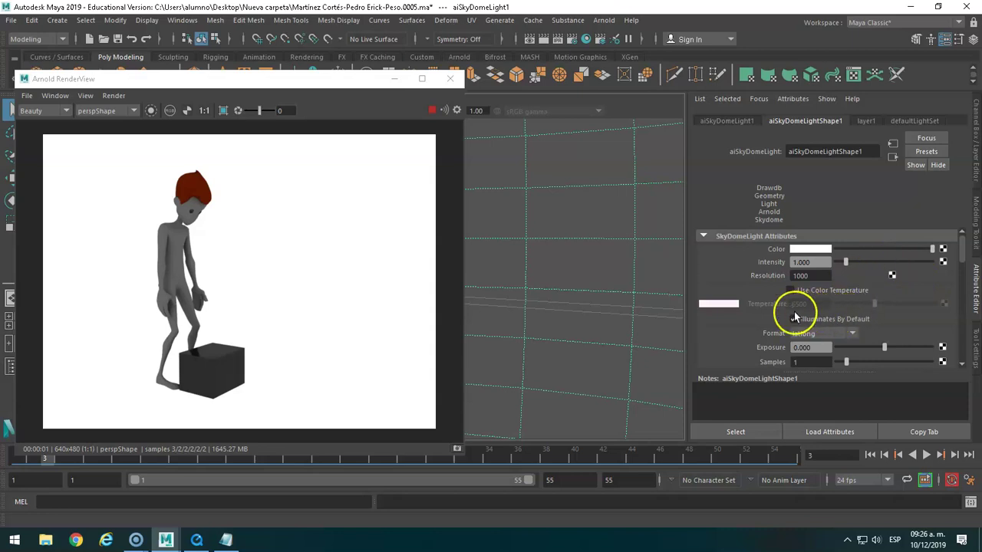
click(792, 290)
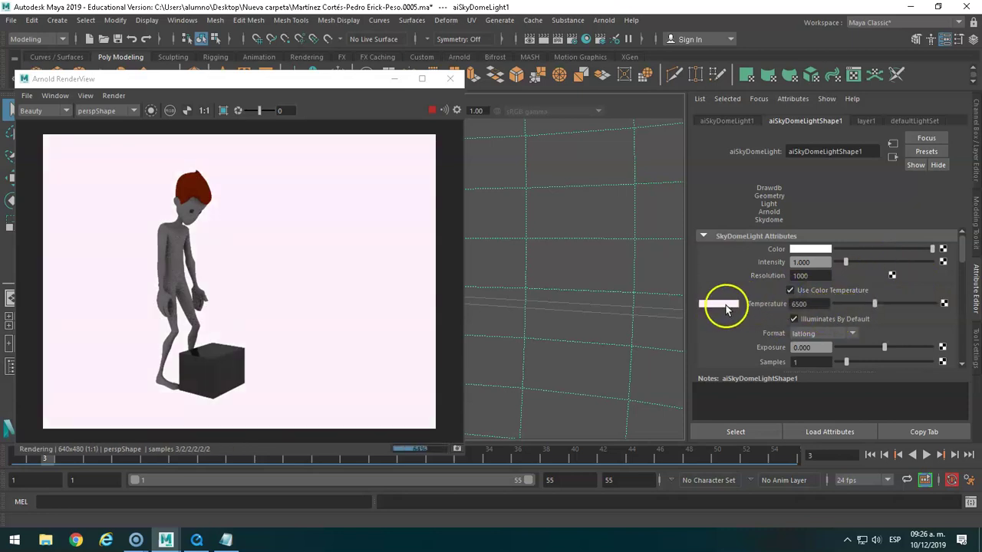
mouse_move(880, 303)
mouse_down()
mouse_move(890, 301)
mouse_move(877, 304)
mouse_up()
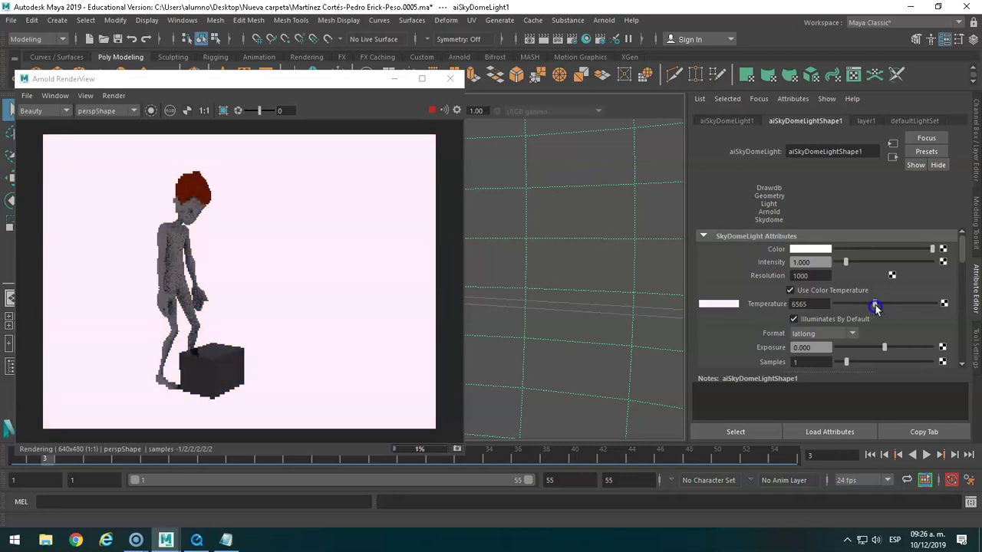
click(790, 289)
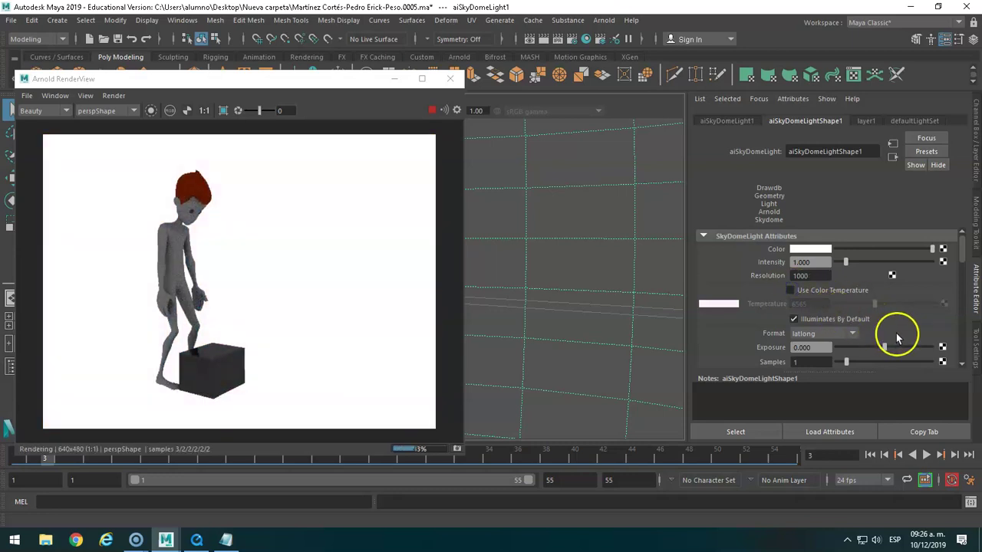
Step: Test a lower Exposure before resetting it to 0, and toggle Cast Shadows off then on
mouse_move(893, 342)
mouse_down()
mouse_move(882, 345)
mouse_move(904, 346)
mouse_move(873, 351)
mouse_up()
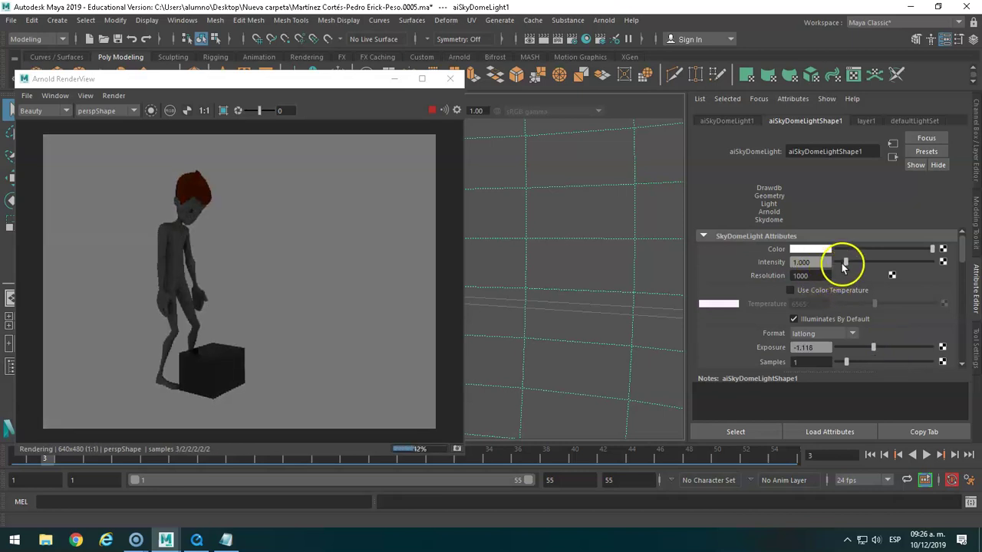
drag(866, 347, 875, 347)
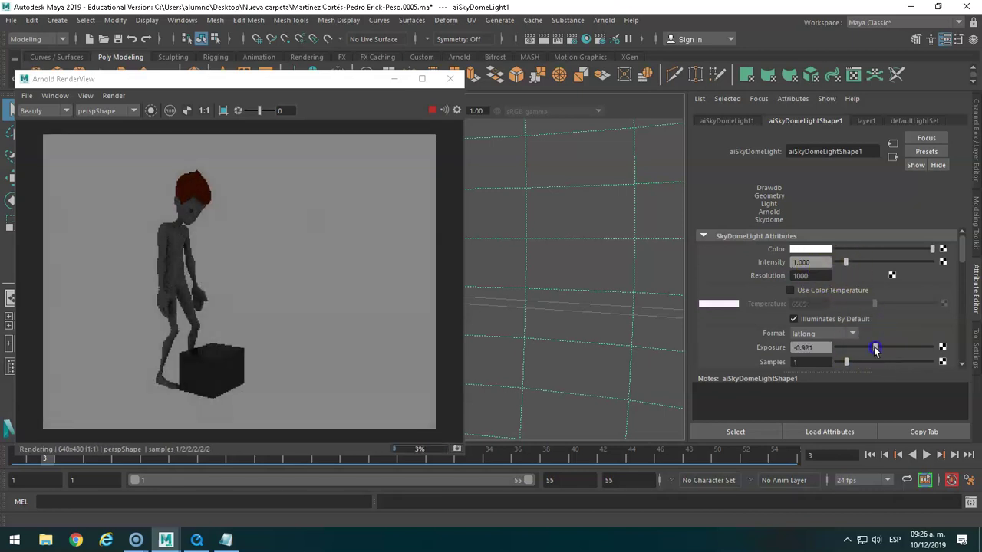
text(0)
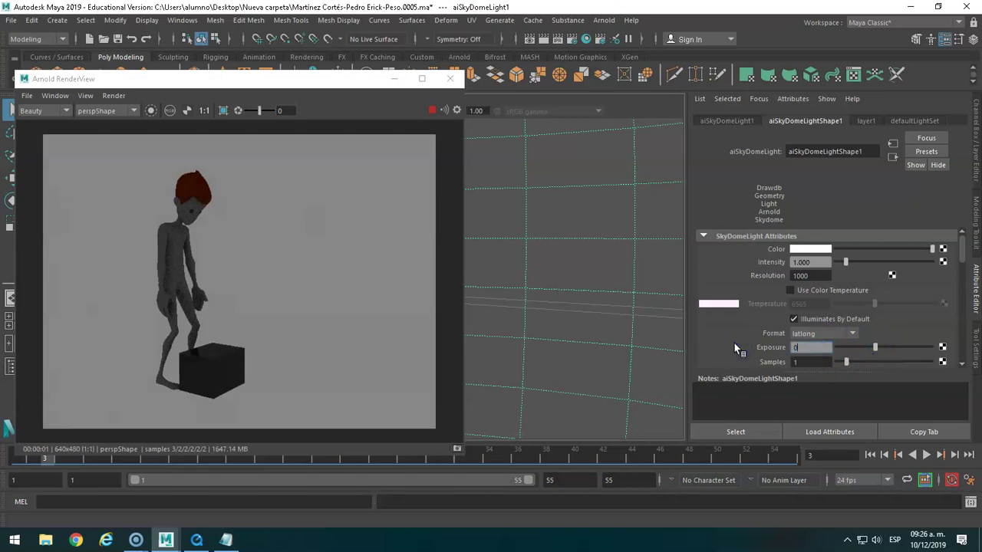
key(Return)
drag(961, 257, 967, 276)
click(794, 271)
click(794, 271)
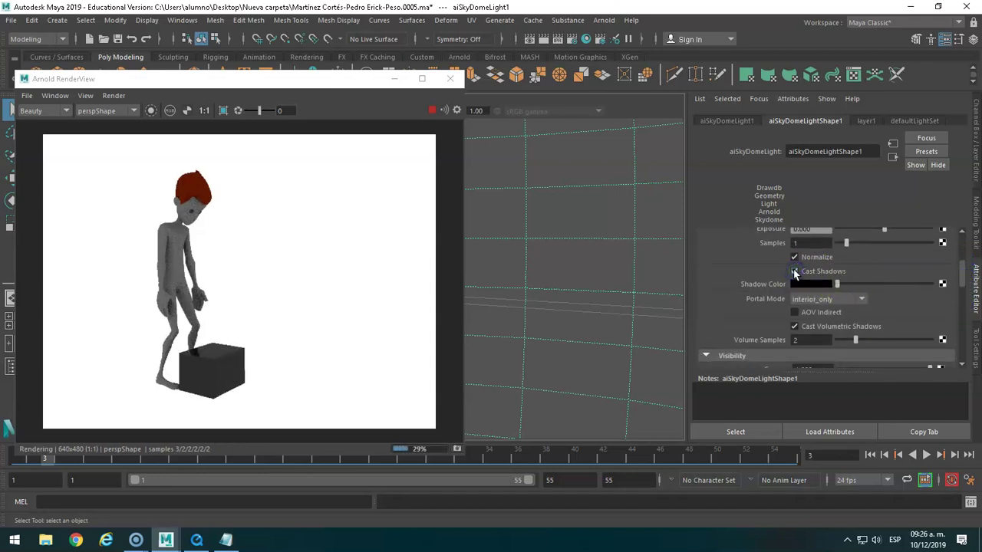
Step: Take the Piso floor layer out of template mode and restart the IPR render
click(960, 38)
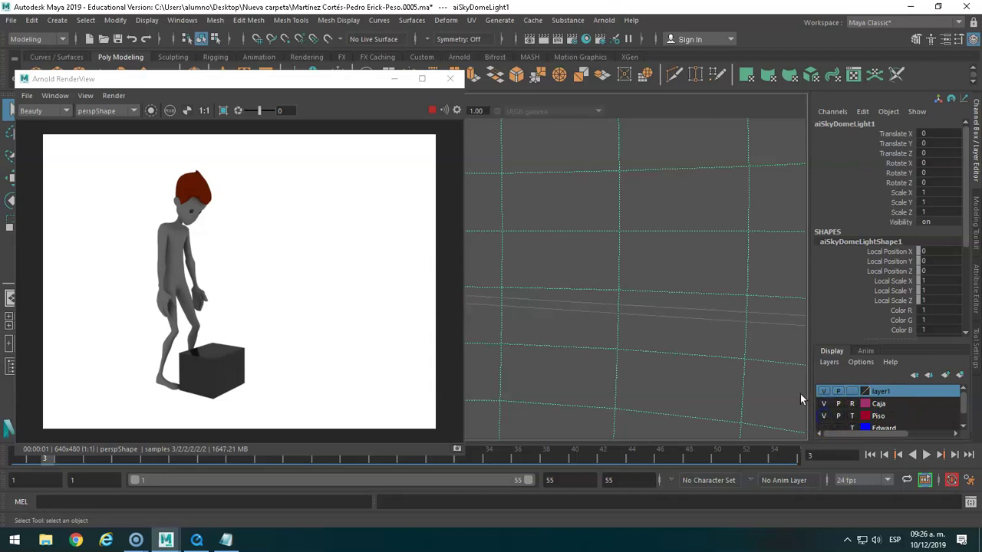
click(852, 417)
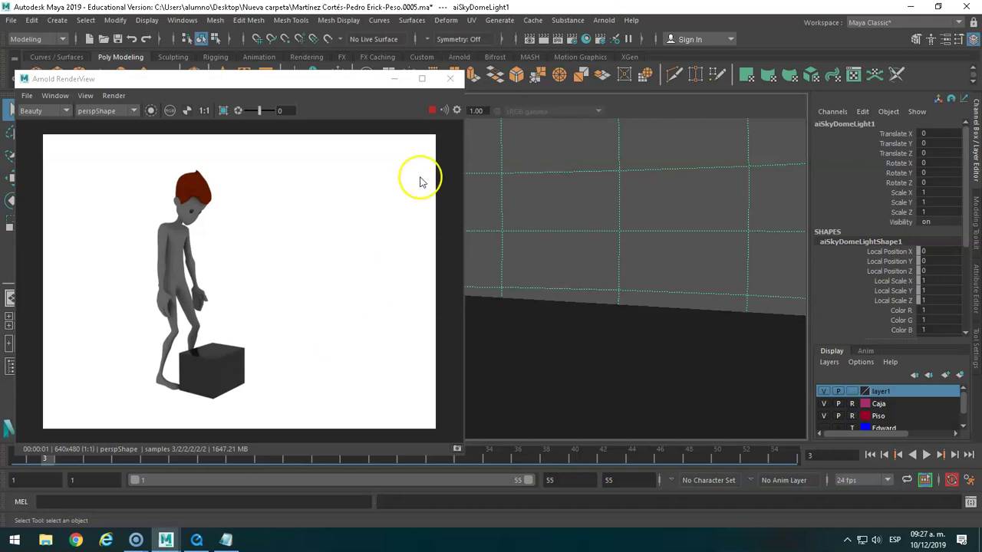
click(432, 111)
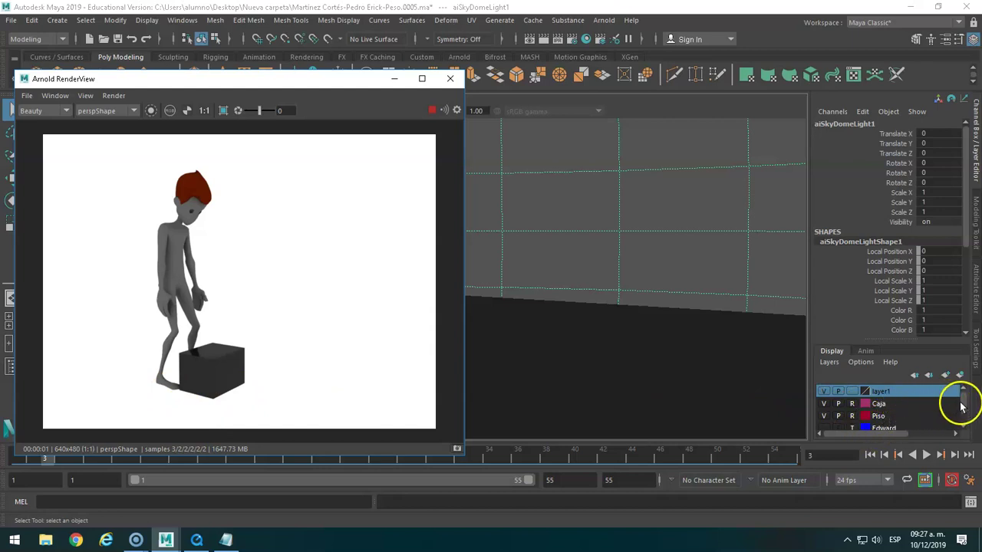
Step: Toggle Piso's visibility off and back on, then move the RenderView window to the right
drag(963, 400, 964, 410)
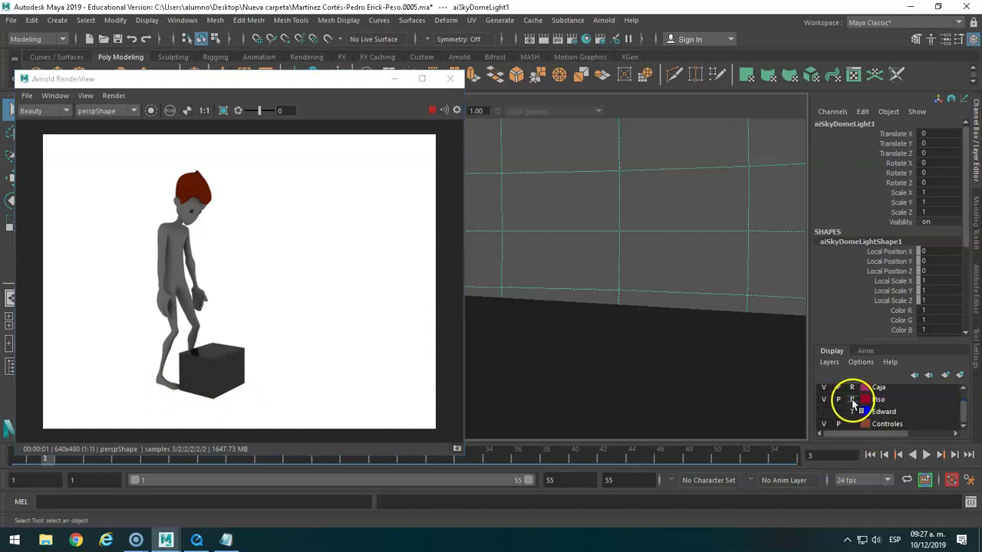
click(825, 400)
click(824, 401)
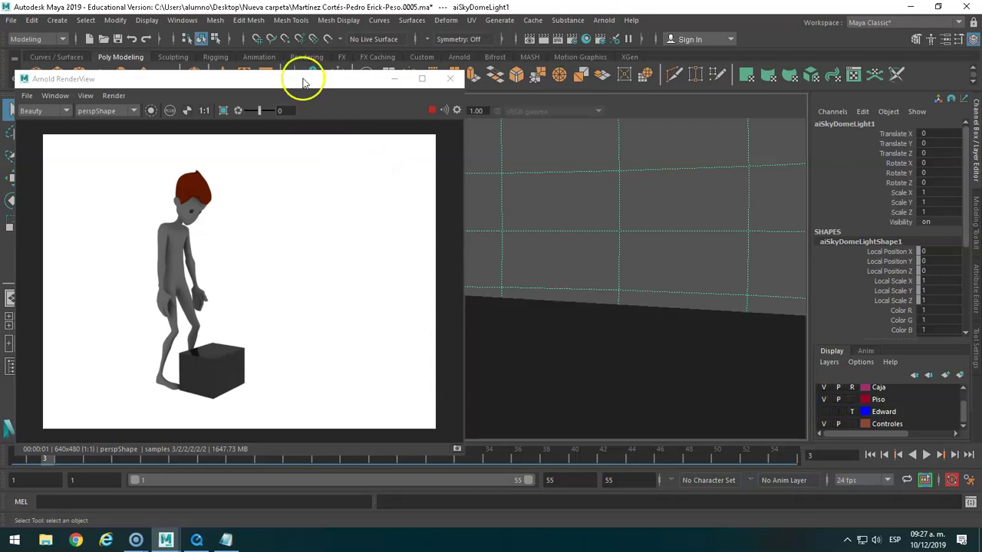
drag(303, 79, 640, 148)
drag(549, 151, 627, 157)
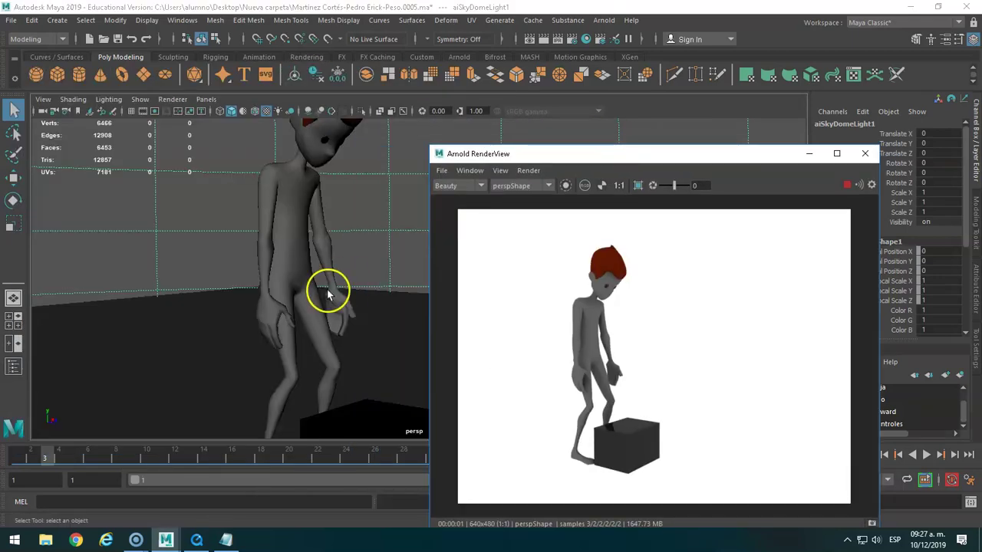
Step: Switch the viewport to the front orthographic view and move the render preview to the bottom
scroll(327, 287, down, 4)
scroll(327, 295, up, 3)
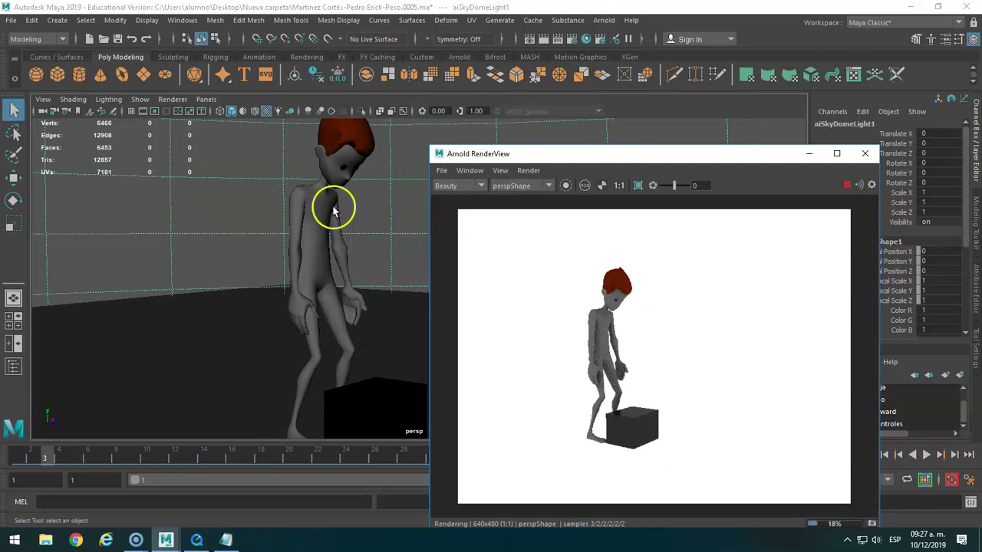
click(206, 99)
mouse_move(231, 135)
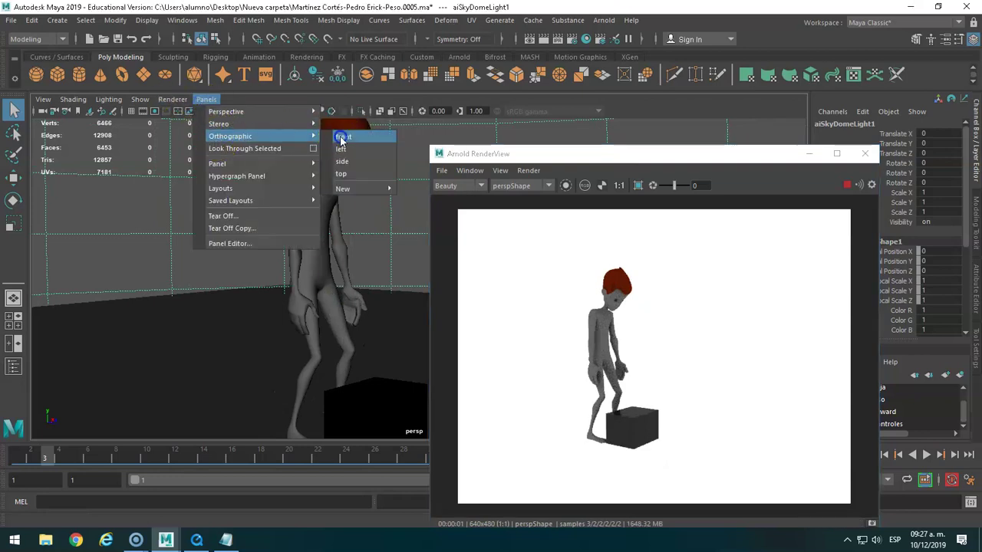
click(342, 137)
drag(554, 154, 376, 406)
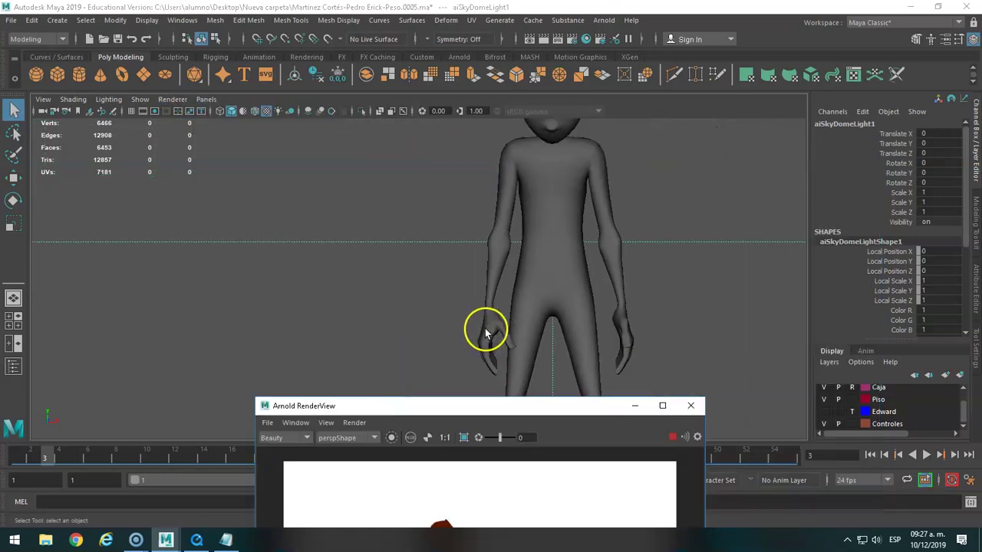
scroll(485, 334, down, 2)
drag(495, 405, 210, 489)
Step: Select the old floor slab, nudge it with the move tool, then undo the move
scroll(300, 383, down, 2)
scroll(300, 386, down, 1)
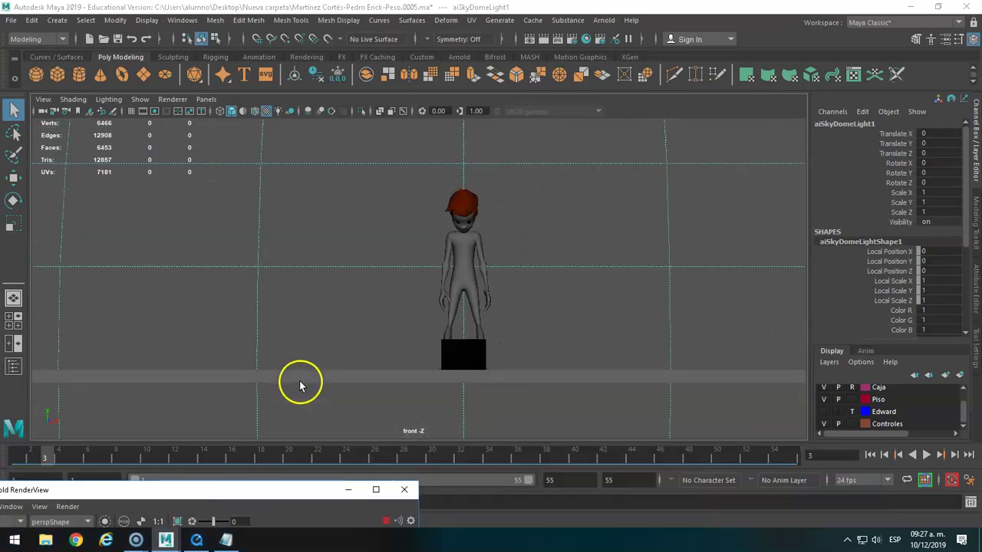
click(443, 376)
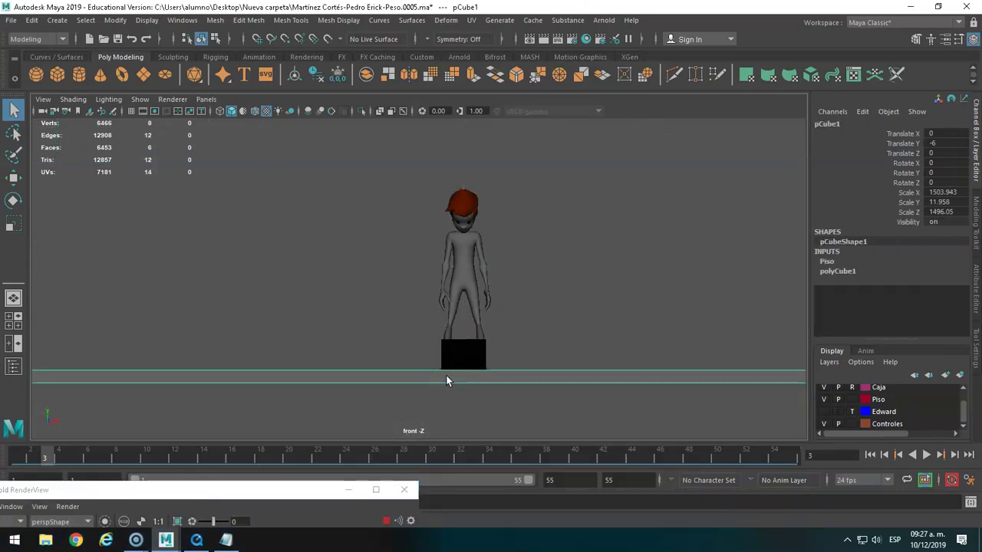
key(w)
drag(464, 338, 468, 340)
key(ctrl+z)
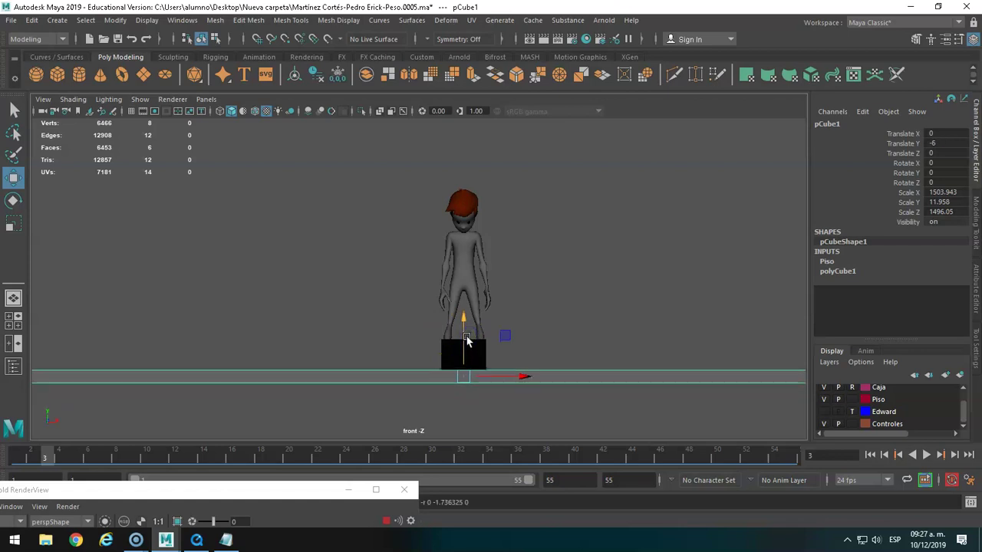
click(467, 336)
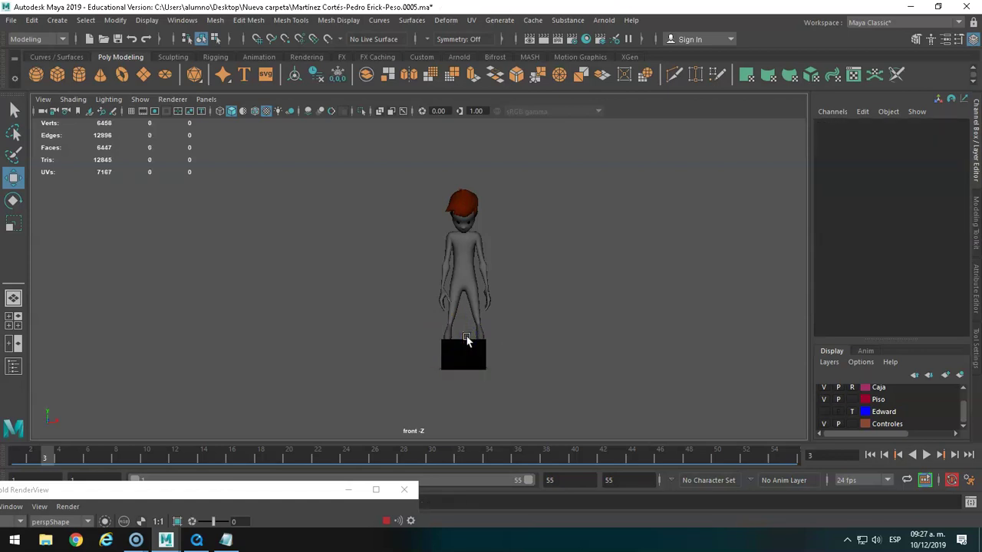
Step: Switch the viewport back to the perspective camera
click(205, 99)
click(344, 113)
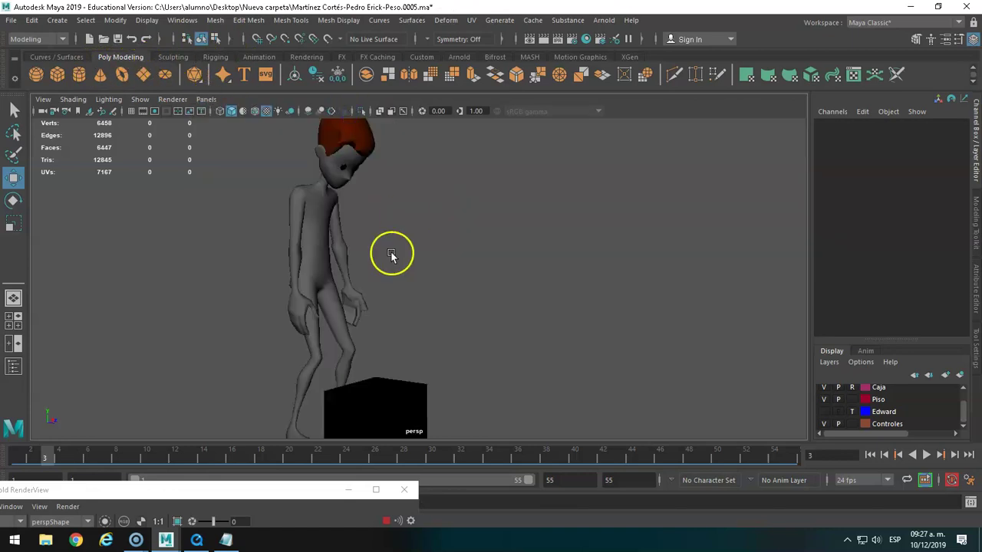
scroll(397, 258, down, 2)
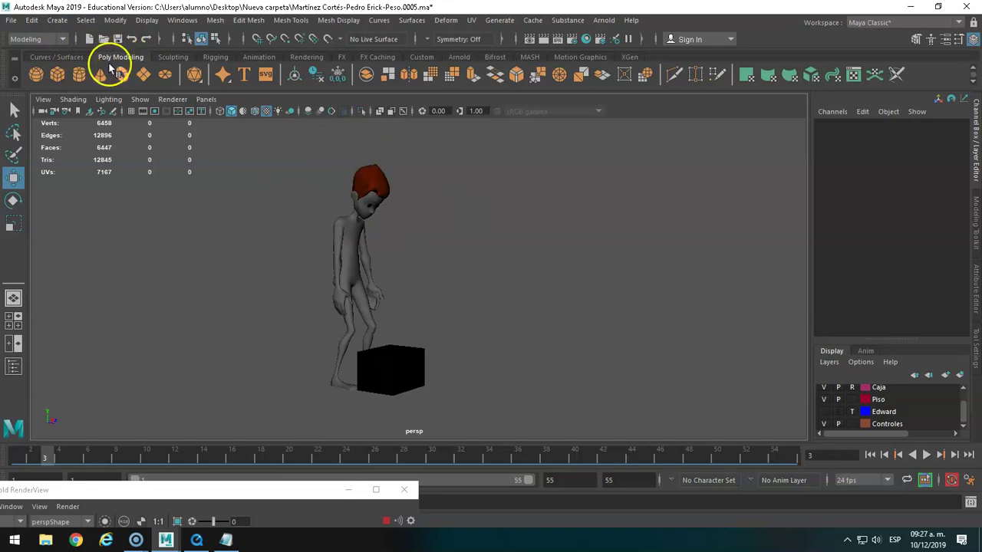
Step: Create a polygon cube and scale it into a wide floor, X 1493.519 and Z 1201.482
click(59, 74)
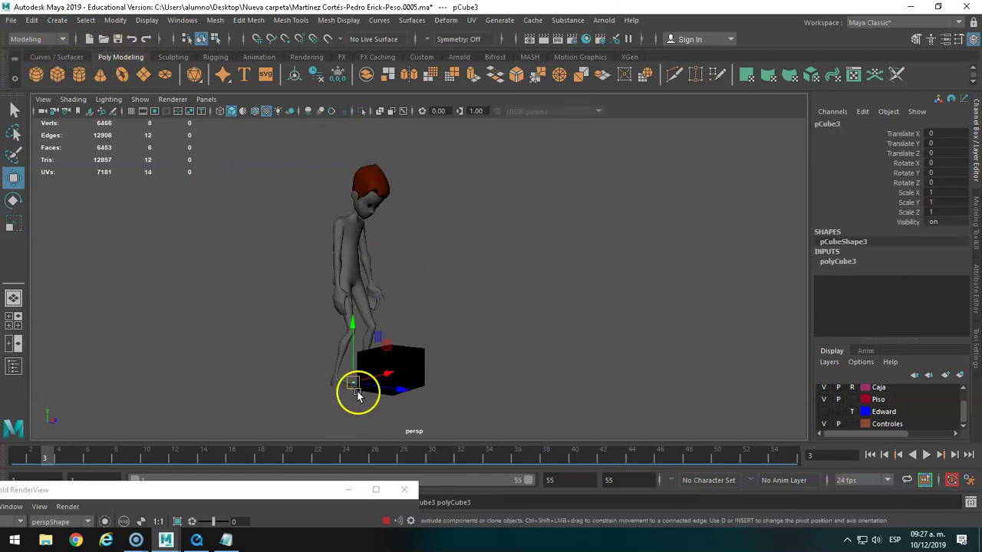
key(r)
mouse_move(394, 393)
mouse_down()
mouse_move(517, 399)
mouse_move(402, 399)
mouse_move(467, 395)
mouse_up()
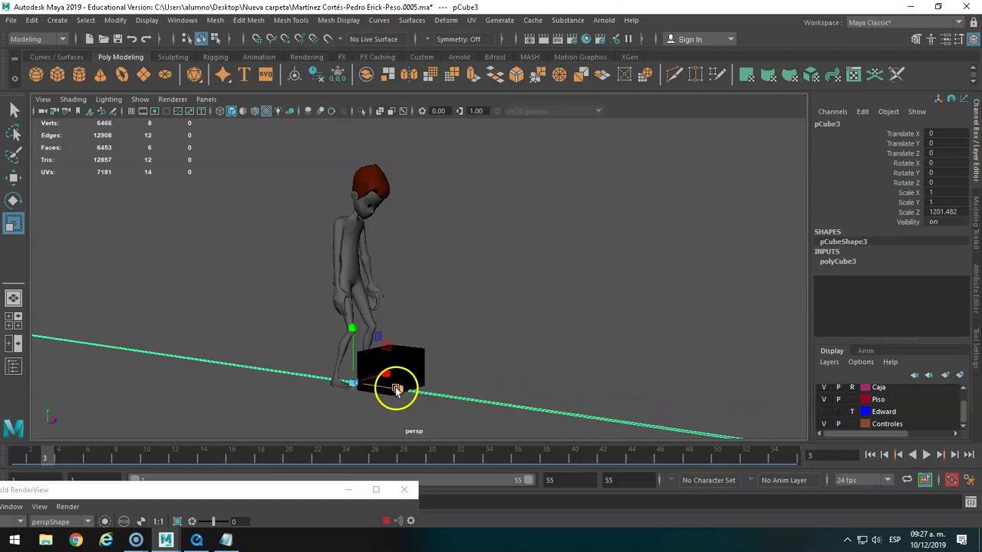
drag(387, 374, 478, 327)
drag(387, 374, 704, 276)
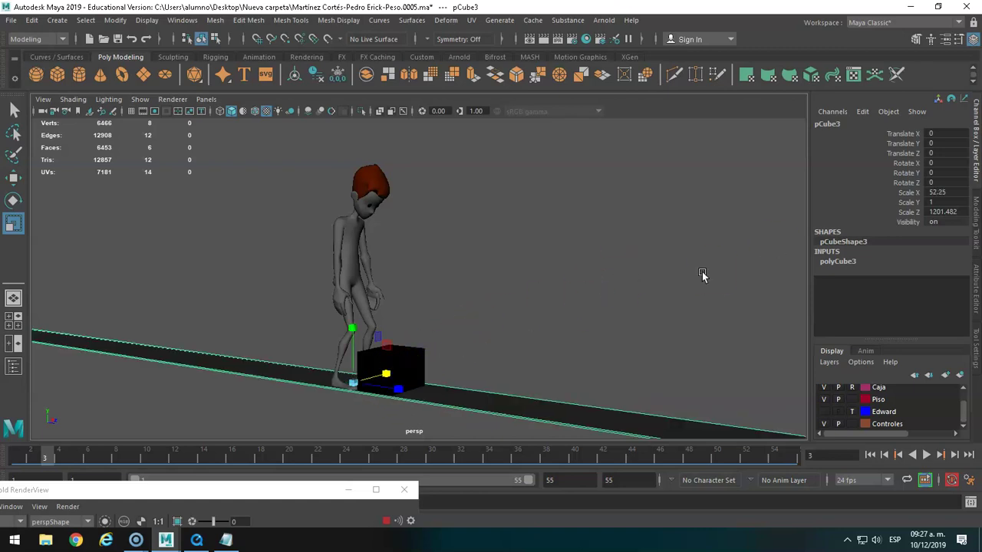
drag(401, 357, 516, 314)
mouse_move(379, 376)
mouse_down()
mouse_move(482, 346)
mouse_move(517, 317)
mouse_up()
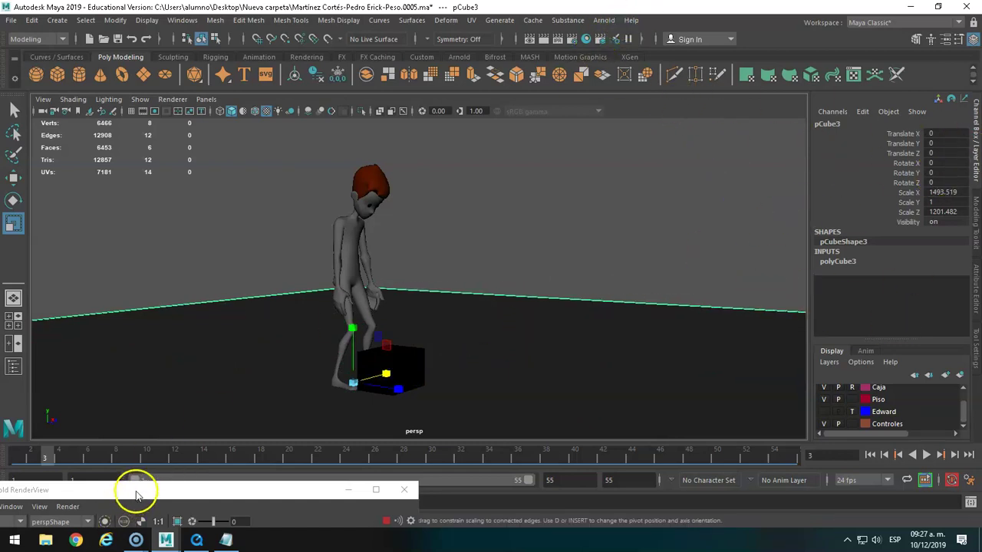
drag(136, 488, 281, 128)
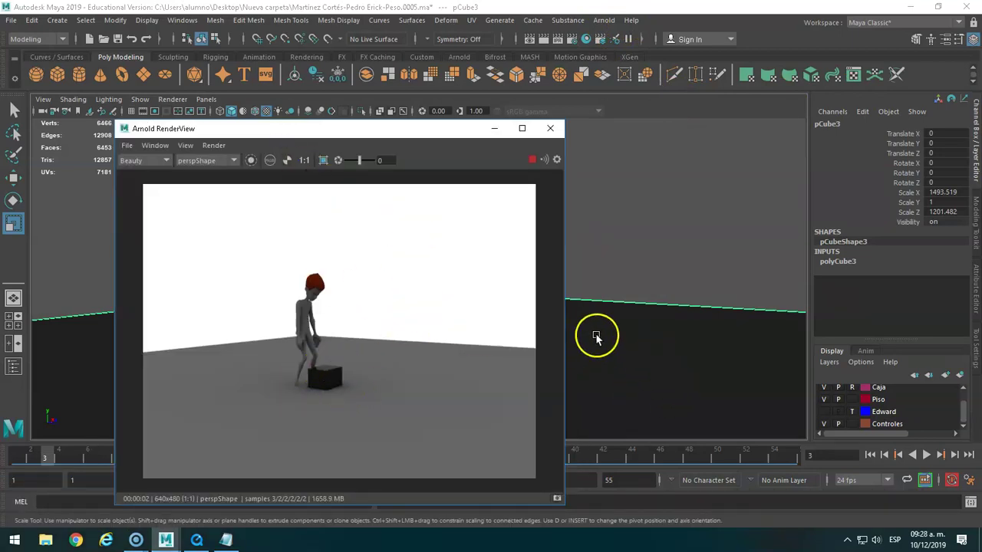
Step: Flatten the new floor slab to Scale Y -1.974
drag(369, 131, 777, 182)
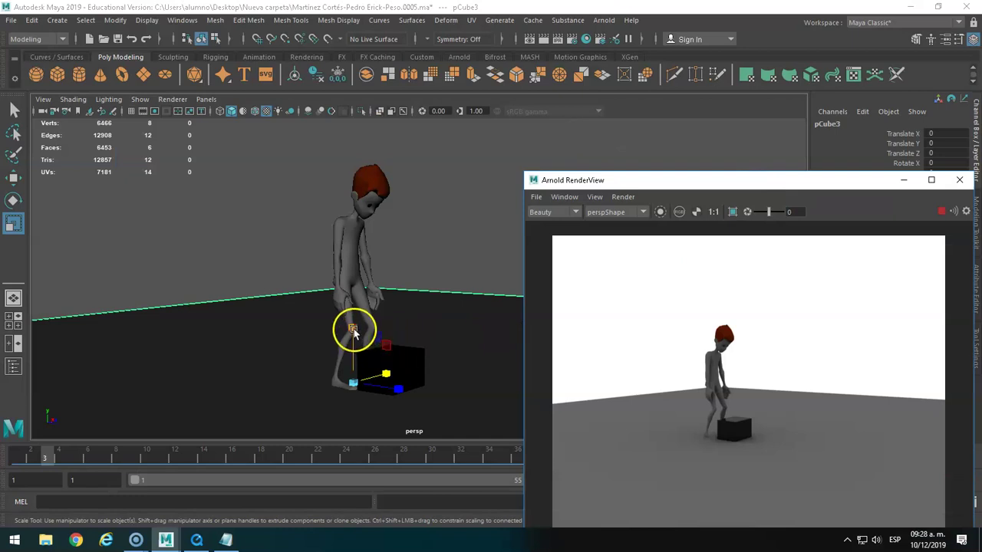
drag(353, 331, 363, 496)
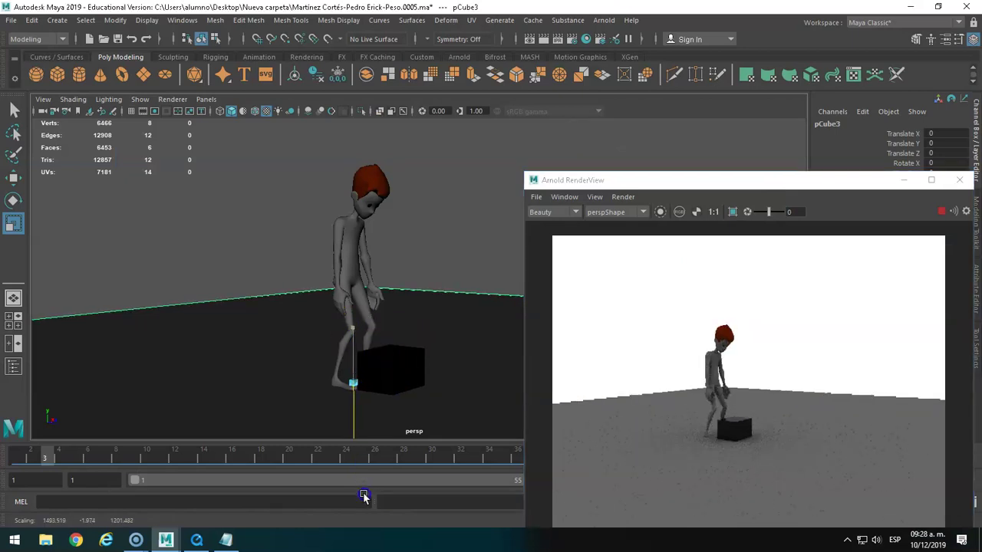
mouse_move(353, 329)
mouse_down()
mouse_move(358, 126)
mouse_move(352, 331)
mouse_move(376, 339)
mouse_up()
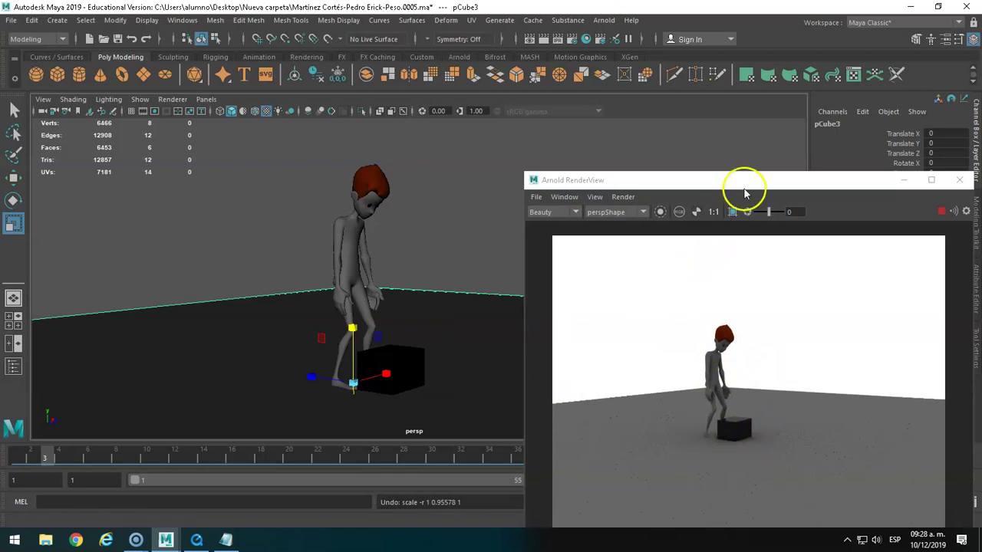
Step: Centre the Arnold RenderView to check the character on the grey floor
drag(745, 181, 438, 154)
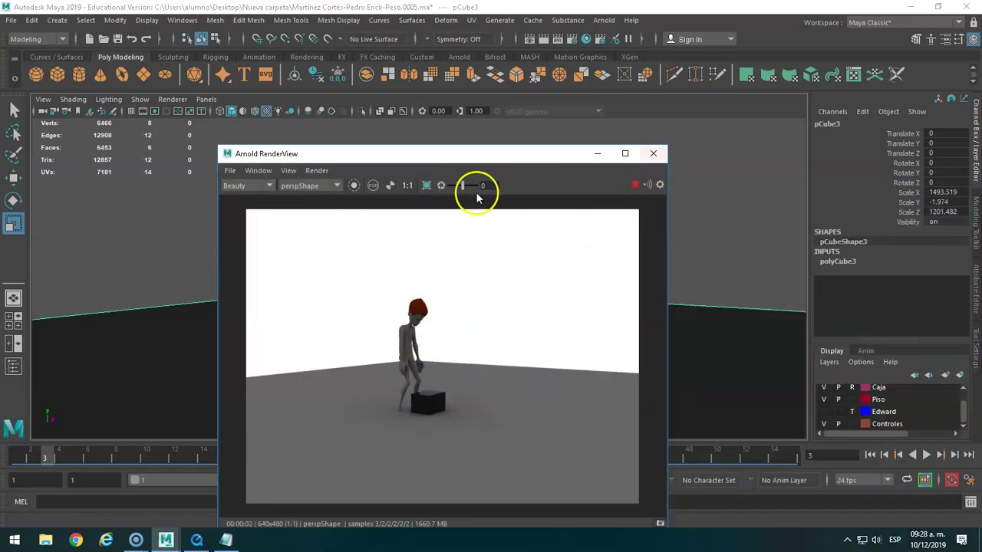
scroll(694, 241, up, 2)
scroll(694, 242, up, 2)
scroll(694, 241, up, 2)
scroll(694, 243, down, 2)
scroll(695, 243, down, 2)
scroll(695, 244, down, 2)
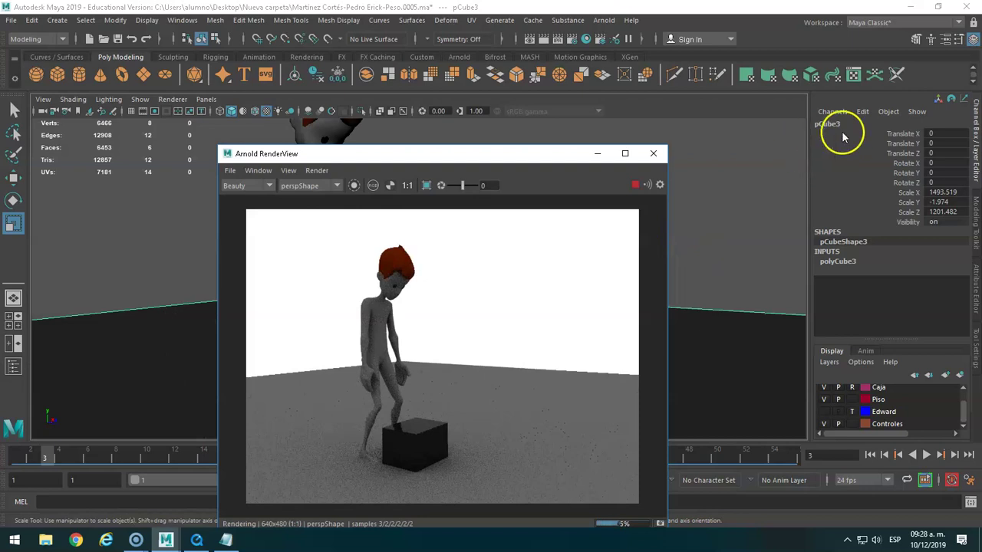
click(604, 20)
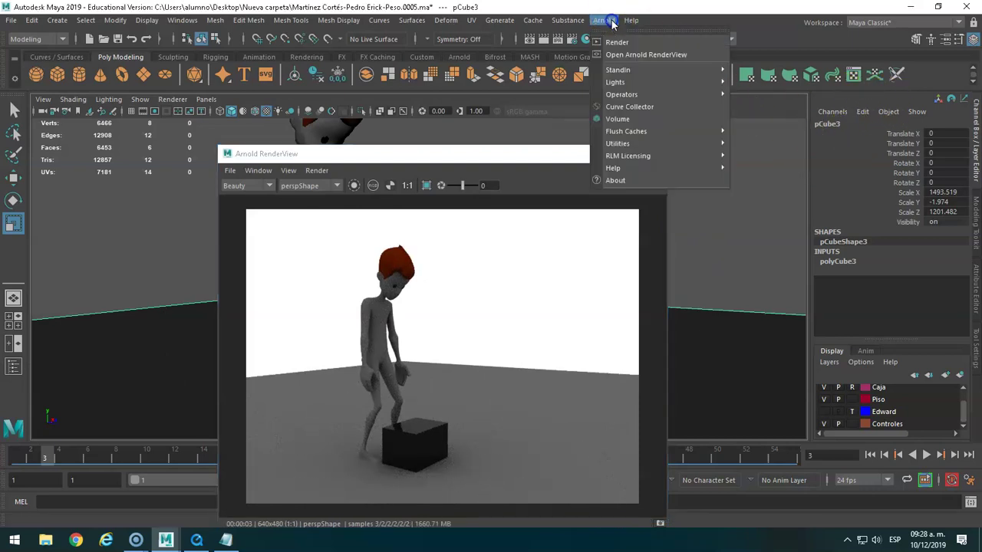
mouse_move(615, 82)
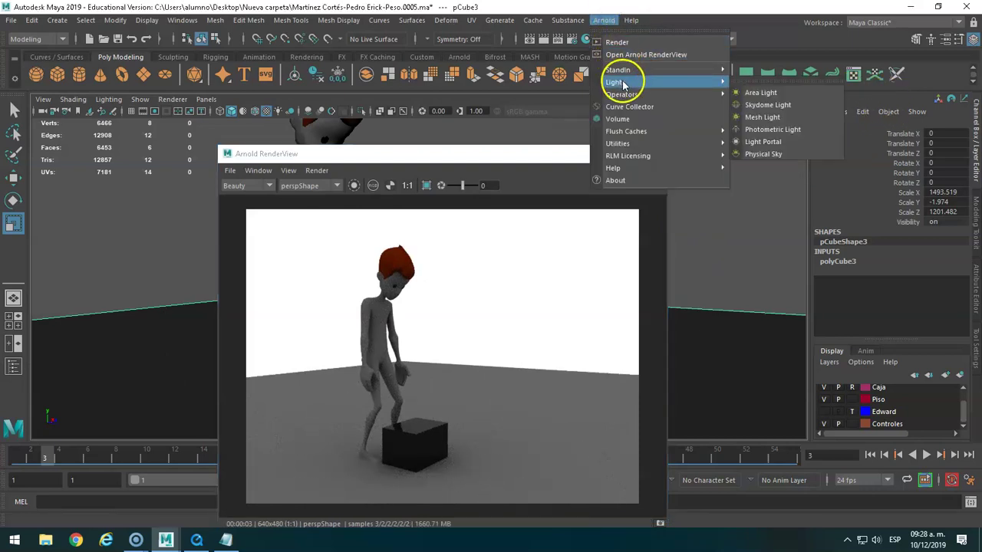
Step: Create an Arnold area light and move it up and to the right of the character
click(758, 92)
drag(530, 157, 827, 155)
key(w)
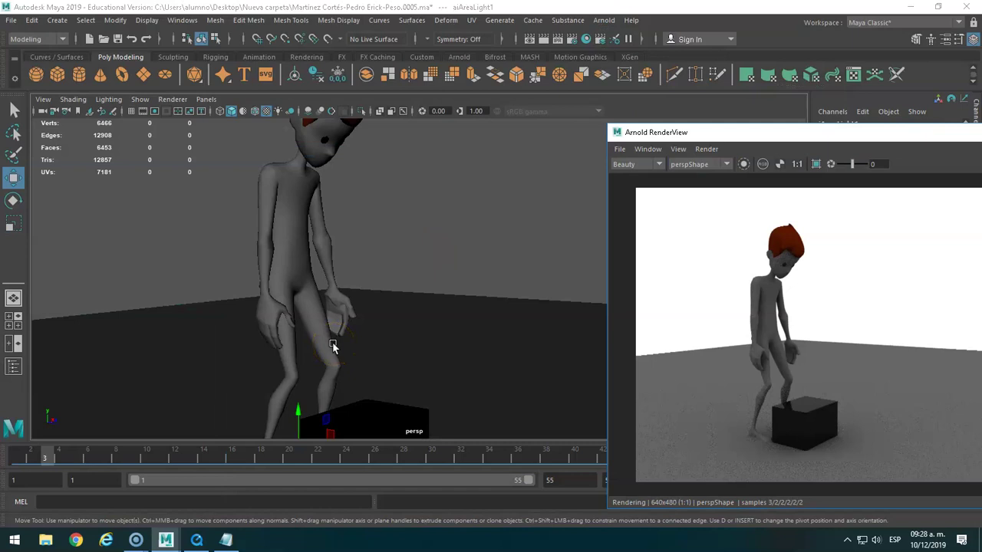
mouse_move(301, 409)
mouse_down()
mouse_move(306, 204)
mouse_move(325, 241)
mouse_up()
click(296, 292)
mouse_move(332, 289)
mouse_down()
mouse_move(475, 284)
mouse_move(405, 143)
mouse_up()
Step: Enlarge the area light, rotate it to Y -111.993, Z 47.407, and raise it higher
key(r)
drag(453, 275, 487, 317)
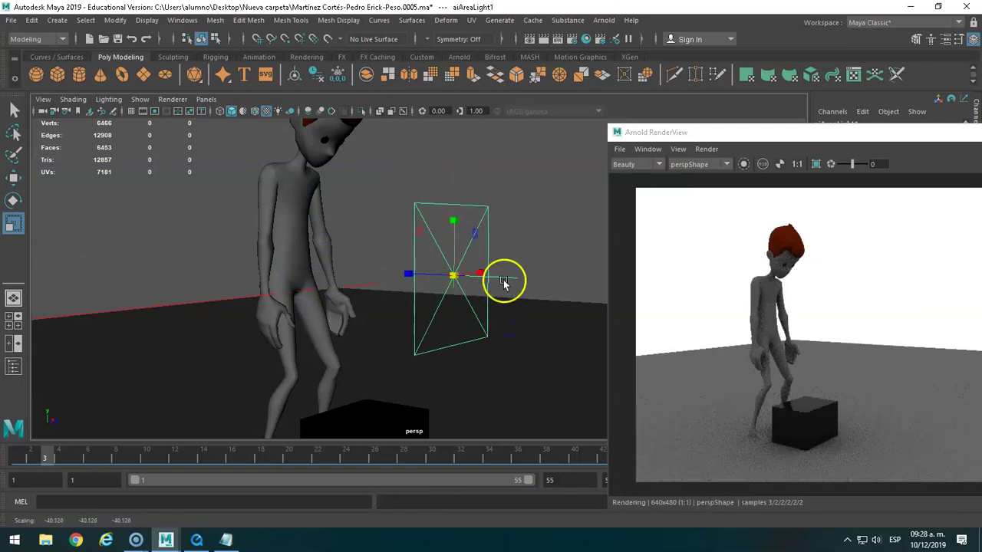
key(w)
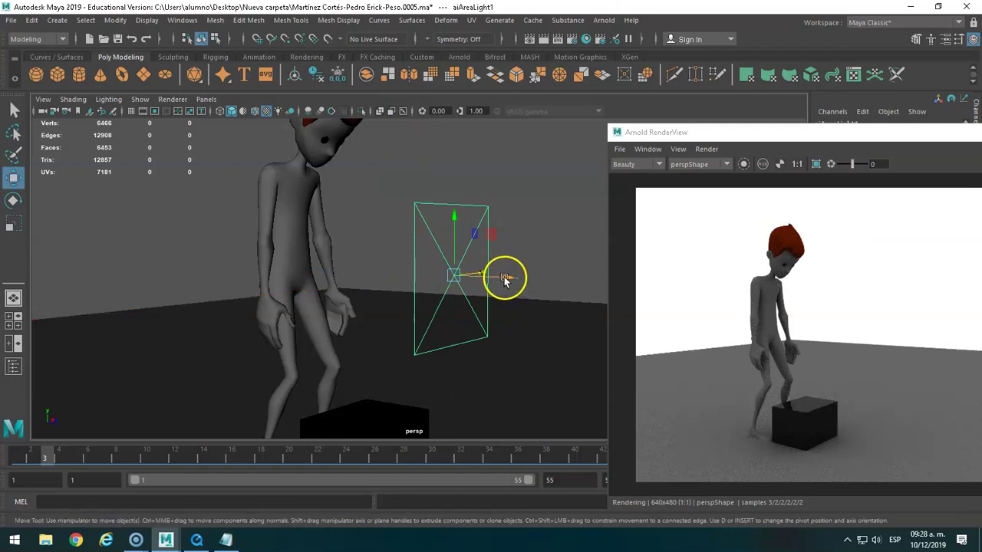
key(e)
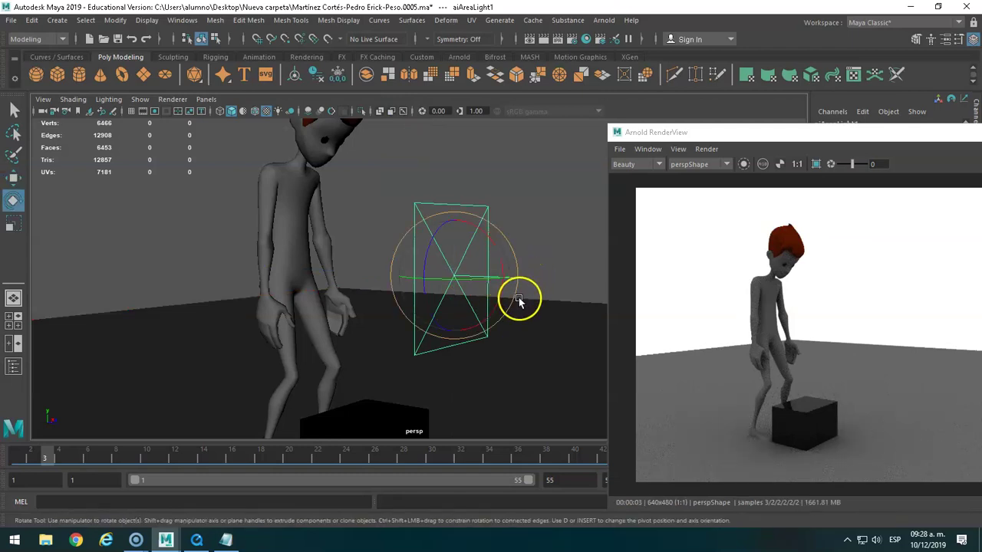
drag(482, 277, 415, 296)
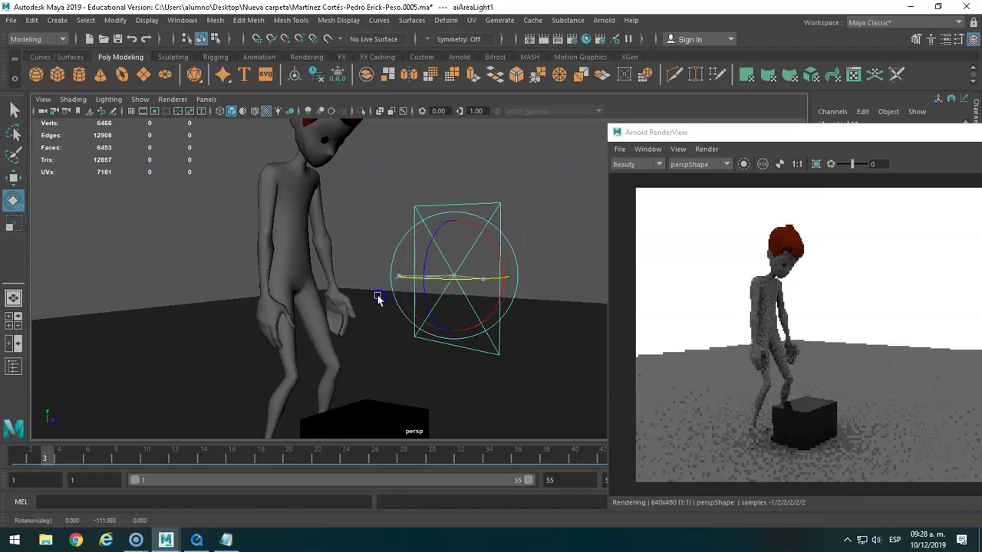
mouse_move(441, 230)
mouse_down()
mouse_move(413, 261)
mouse_move(454, 146)
mouse_up()
key(w)
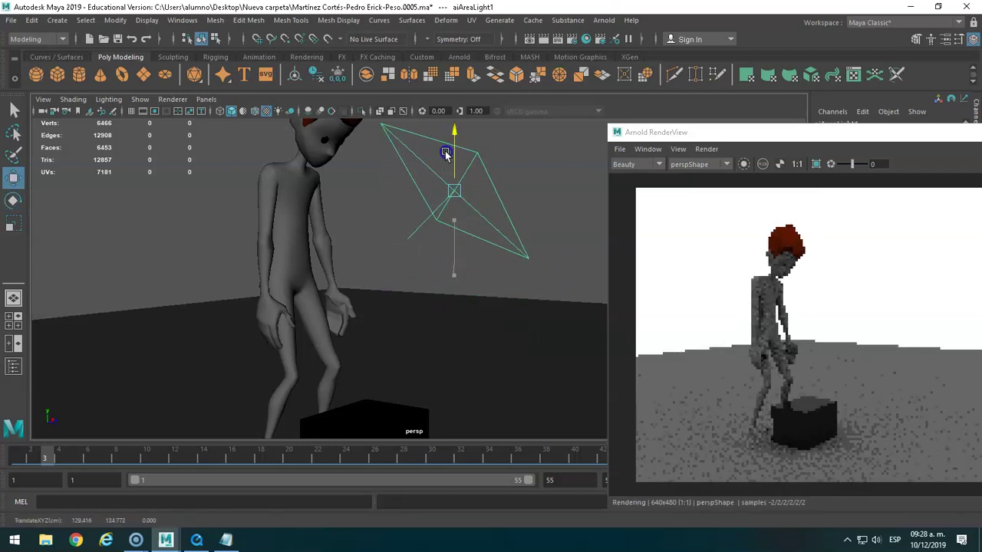
drag(712, 136, 189, 206)
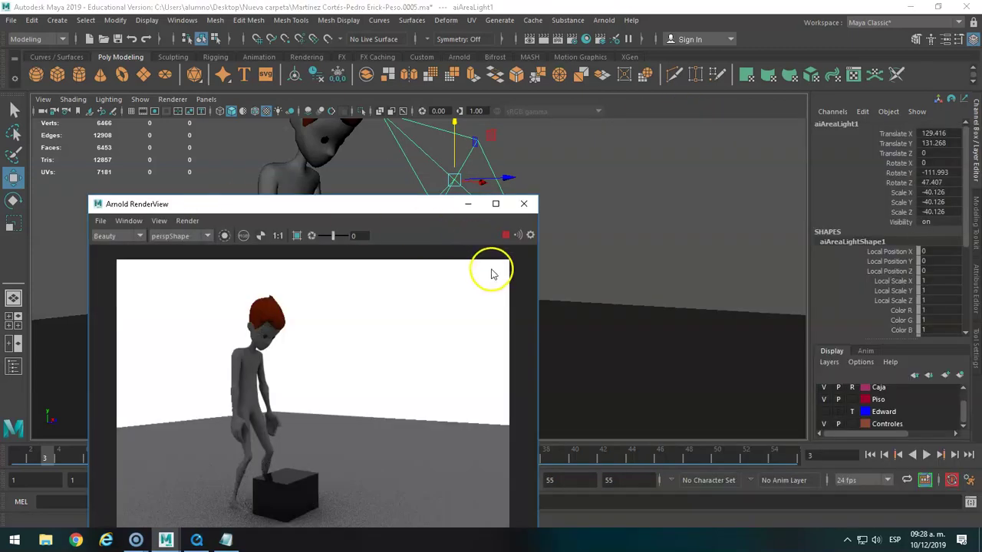
key(ctrl+a)
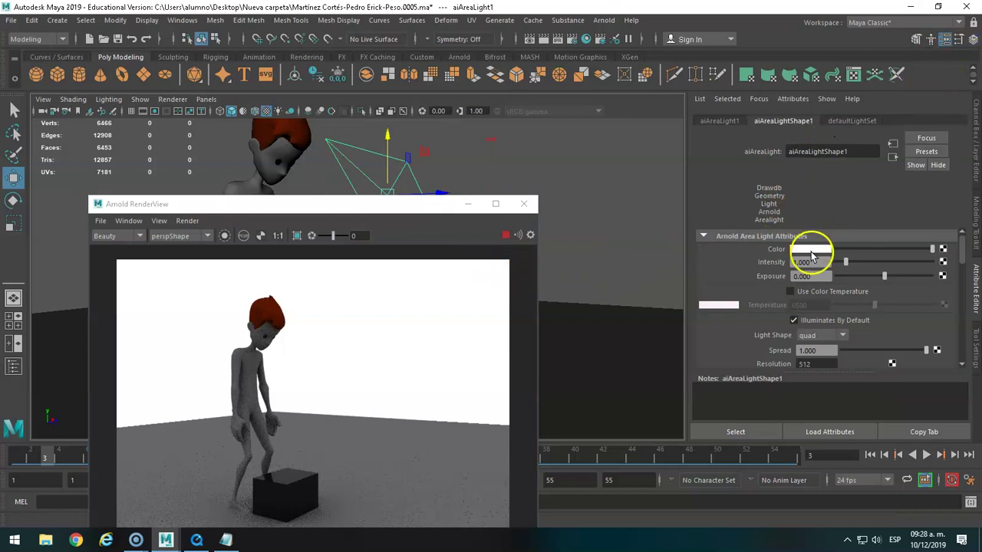
Step: Set the area light's intensity to 1.948
drag(391, 211, 188, 135)
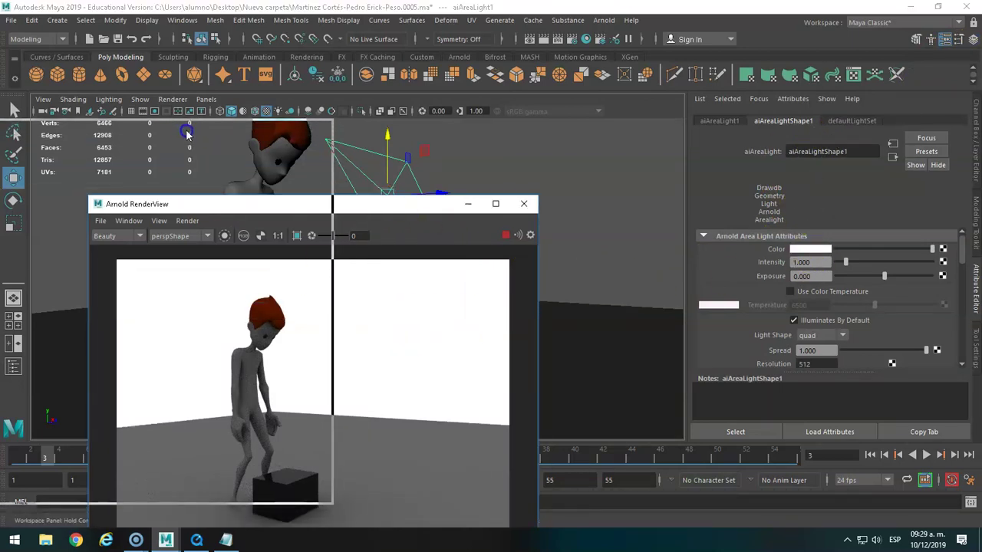
mouse_move(845, 263)
mouse_down()
mouse_move(891, 262)
mouse_move(854, 262)
mouse_up()
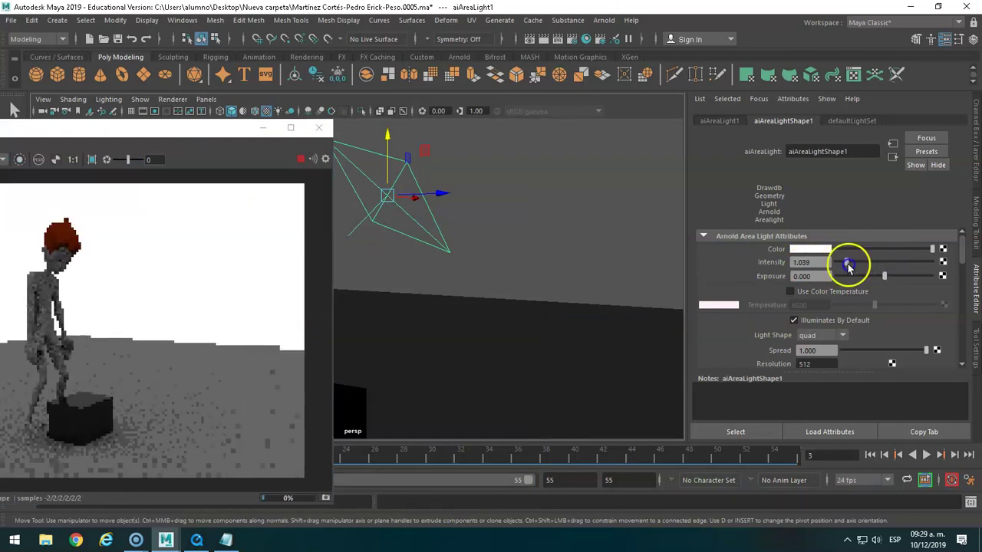
click(383, 269)
click(376, 198)
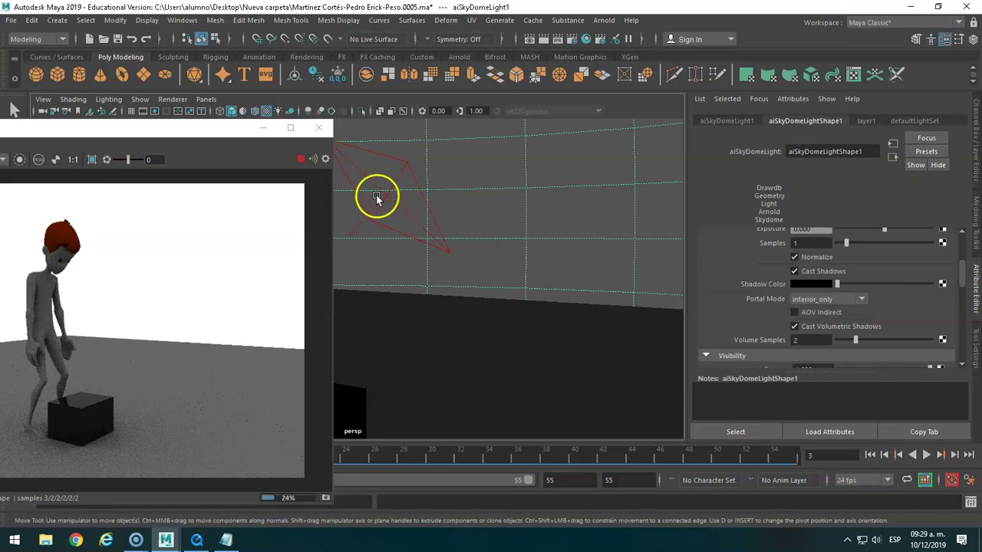
click(383, 201)
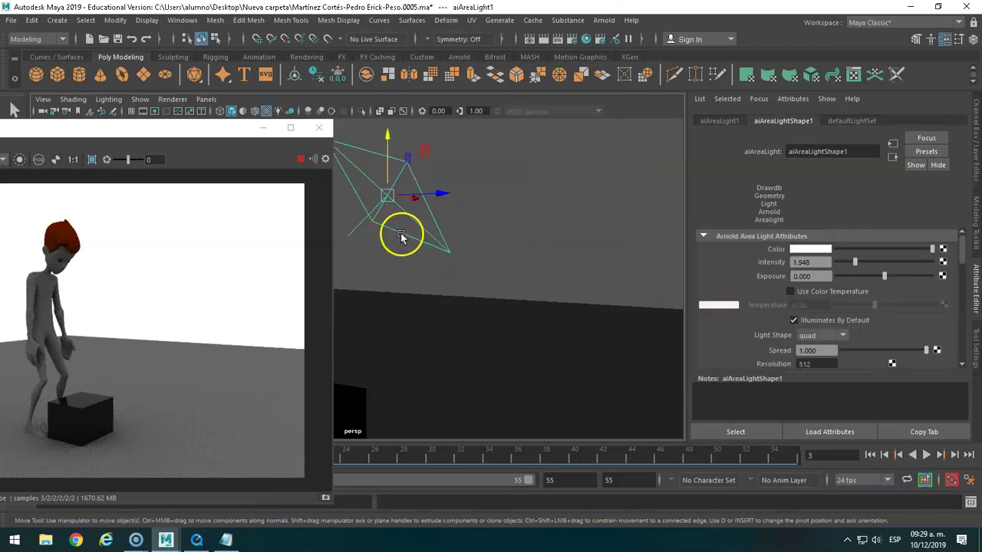
Step: Deselect the light, float the Arnold RenderView over the viewport, and bring up the notes
key(Delete)
drag(477, 86, 460, 65)
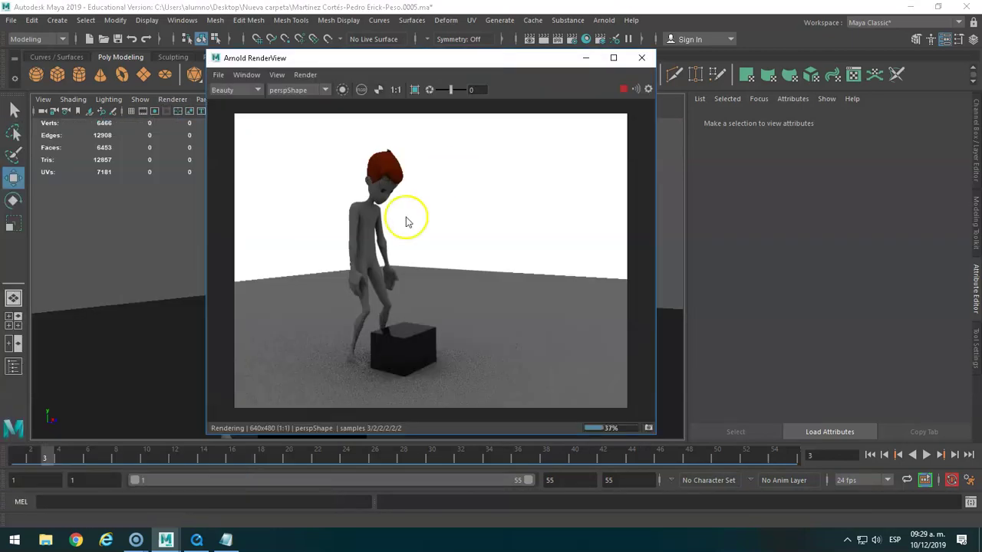
key(alt+Tab)
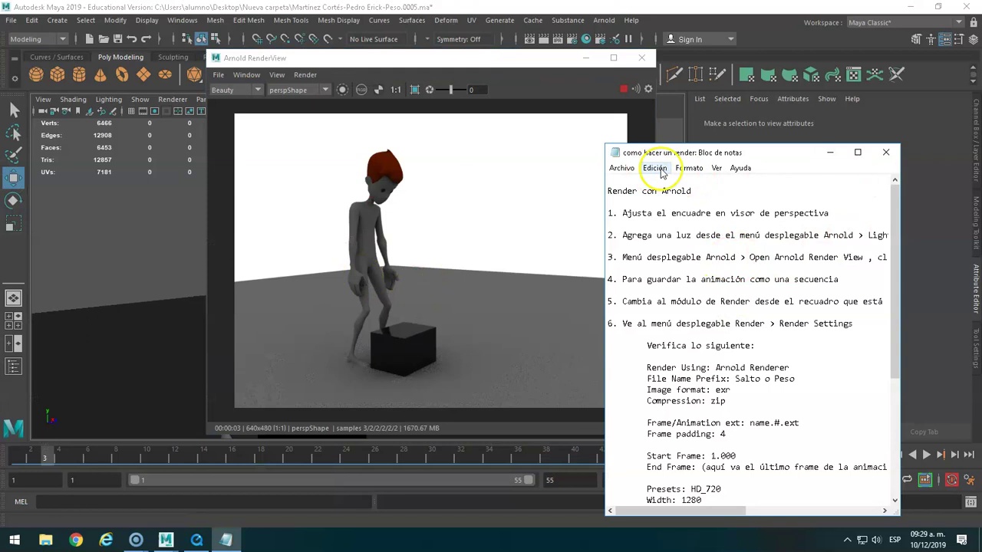
Step: Shrink the Notepad font to size 10, then move the window higher and widen it
click(689, 168)
click(699, 196)
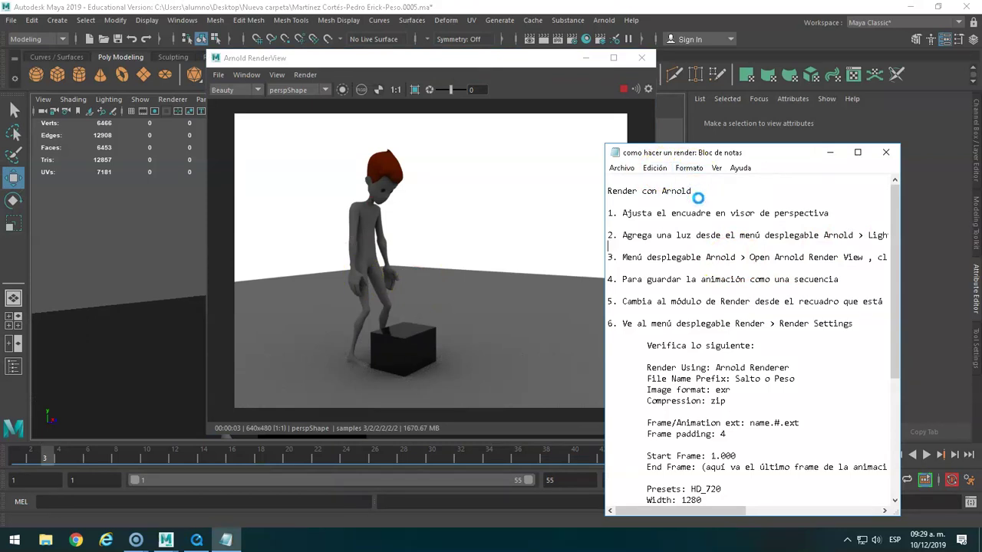
drag(872, 311, 872, 303)
click(844, 306)
click(799, 506)
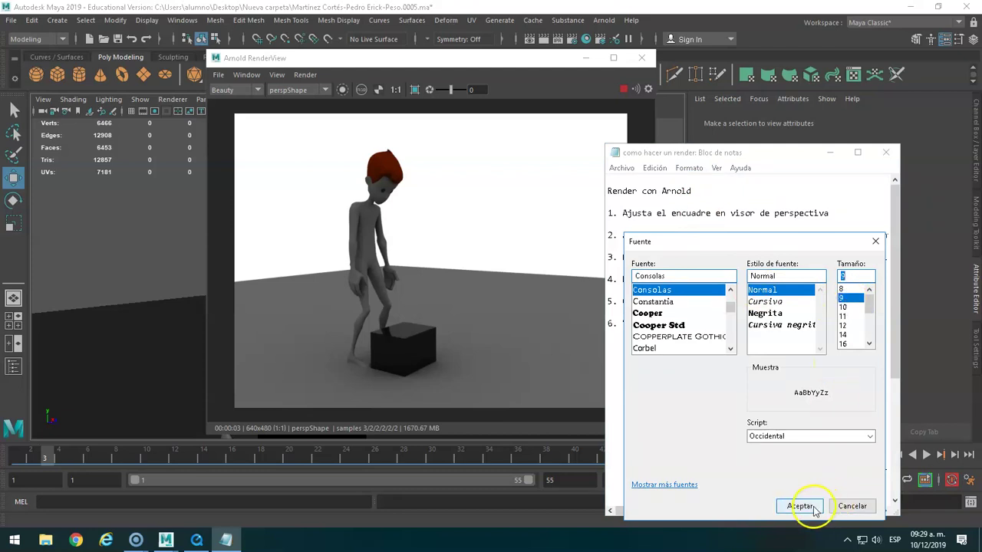
drag(654, 154, 656, 99)
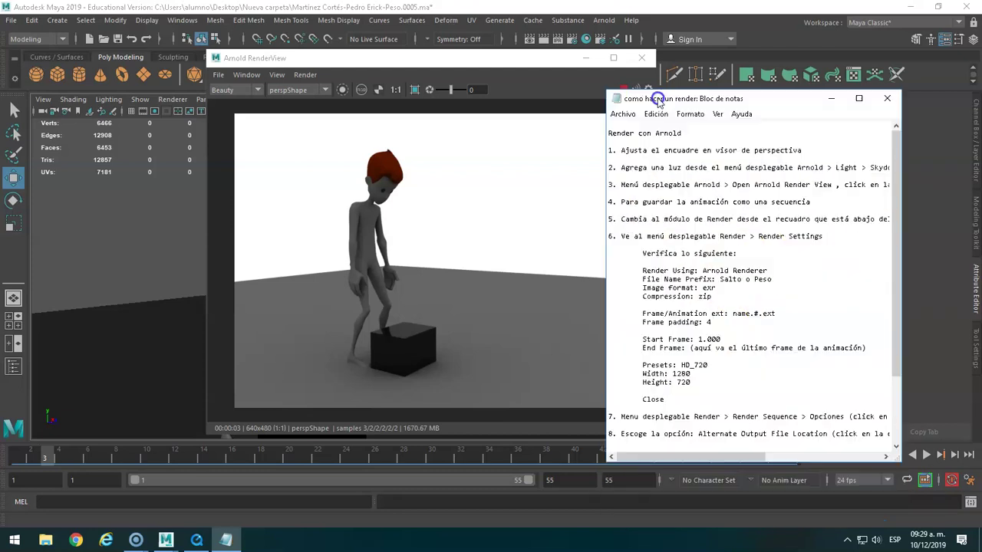
drag(606, 276, 517, 278)
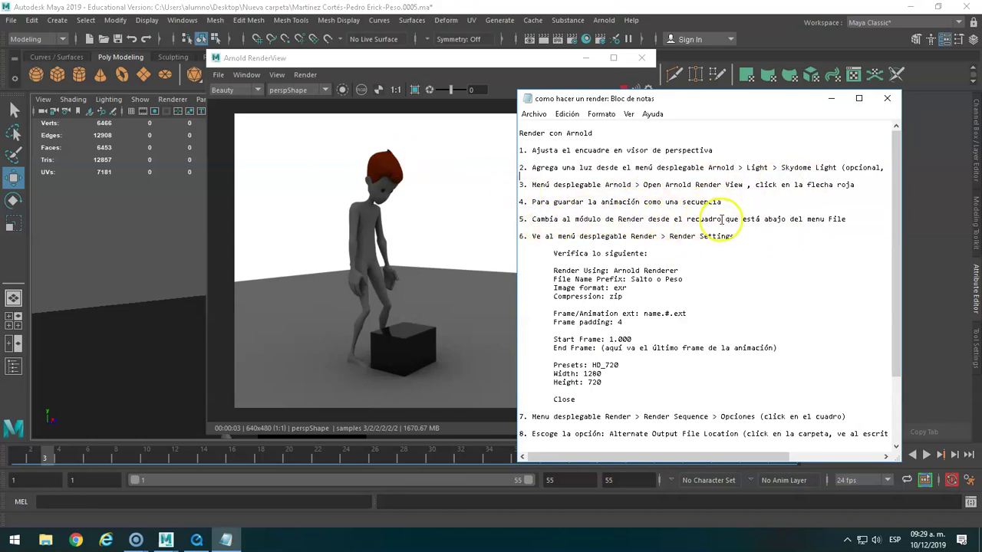
Step: Switch Maya's menu set from Modeling to Rendering and close the Arnold RenderView
click(12, 20)
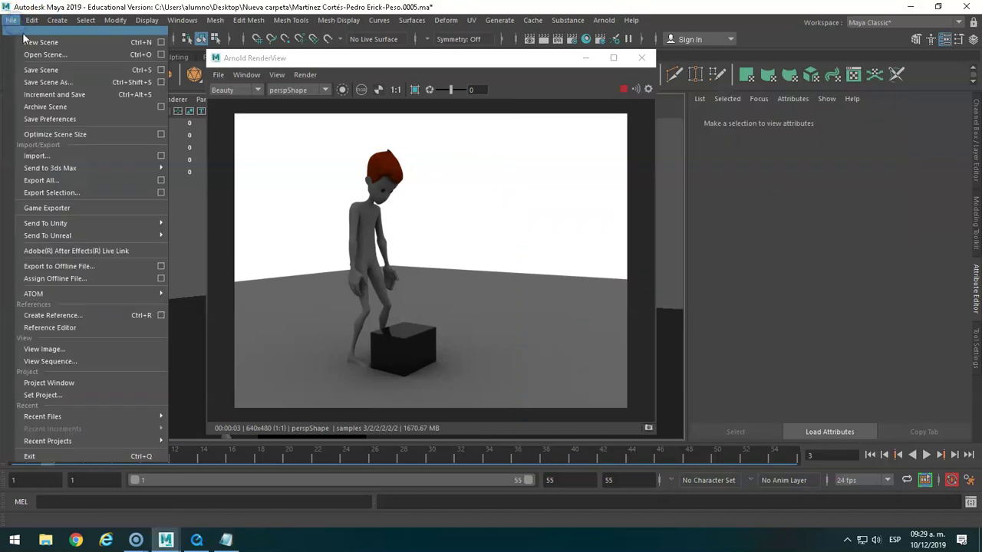
click(13, 21)
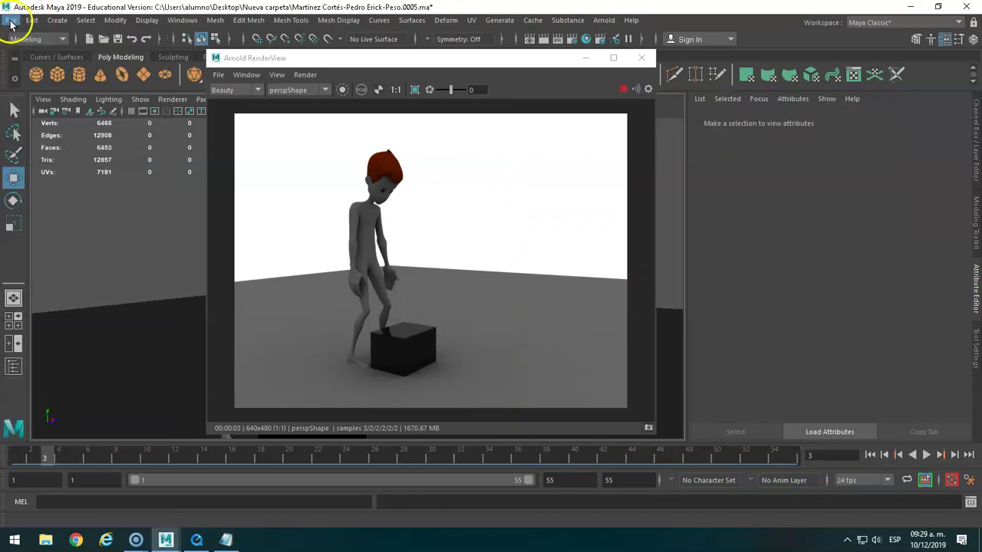
click(30, 40)
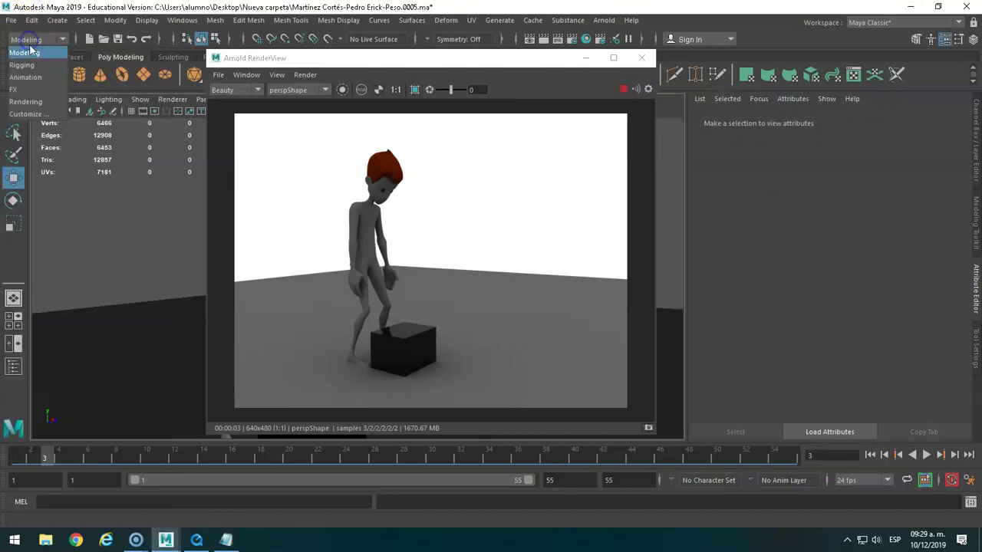
click(26, 100)
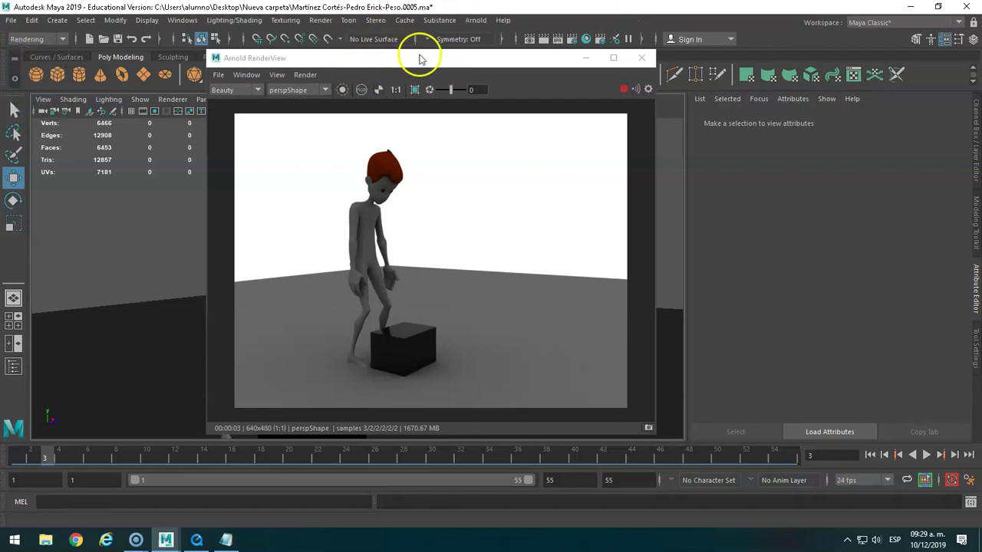
click(641, 59)
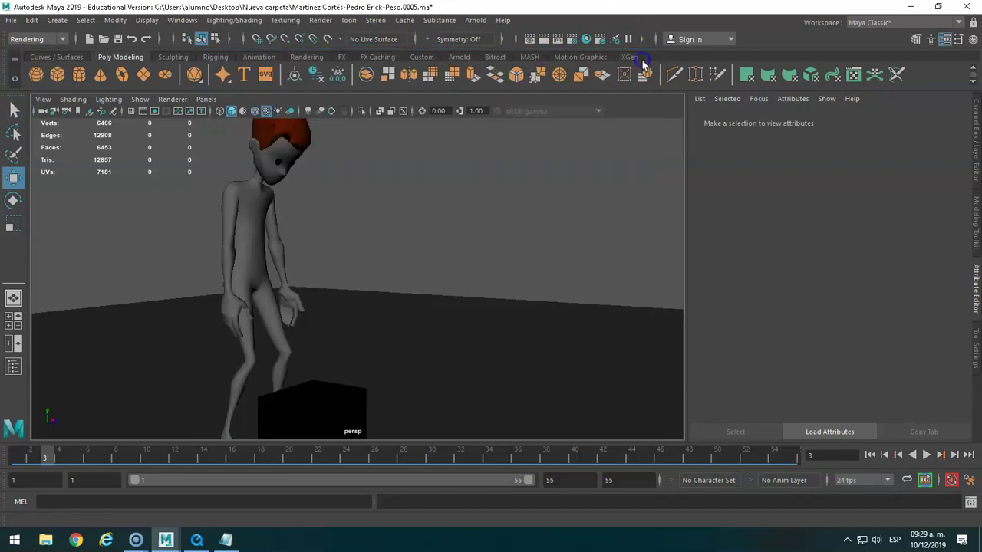
click(328, 21)
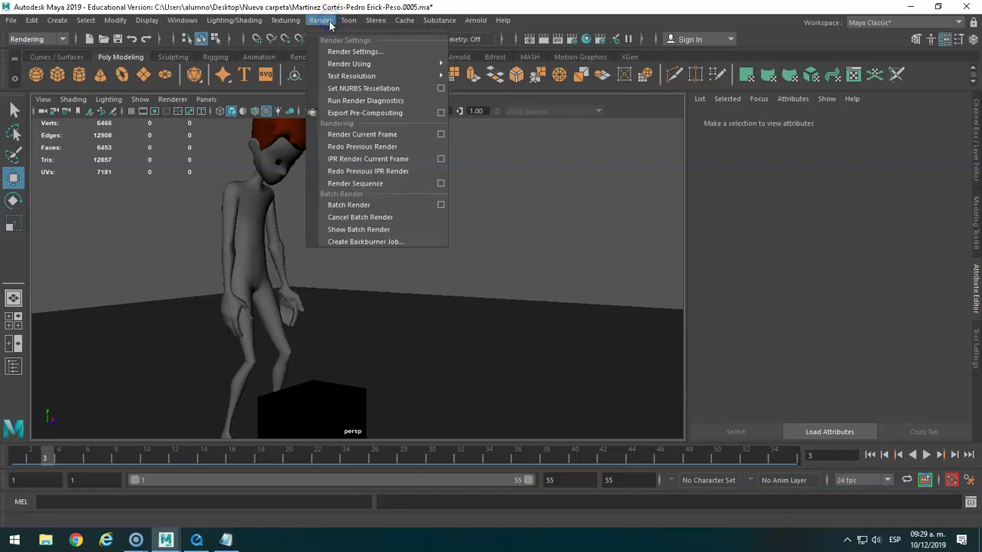
Step: In Render Settings, choose Arnold Renderer and turn off Tiled exr output
click(340, 51)
drag(343, 39, 477, 28)
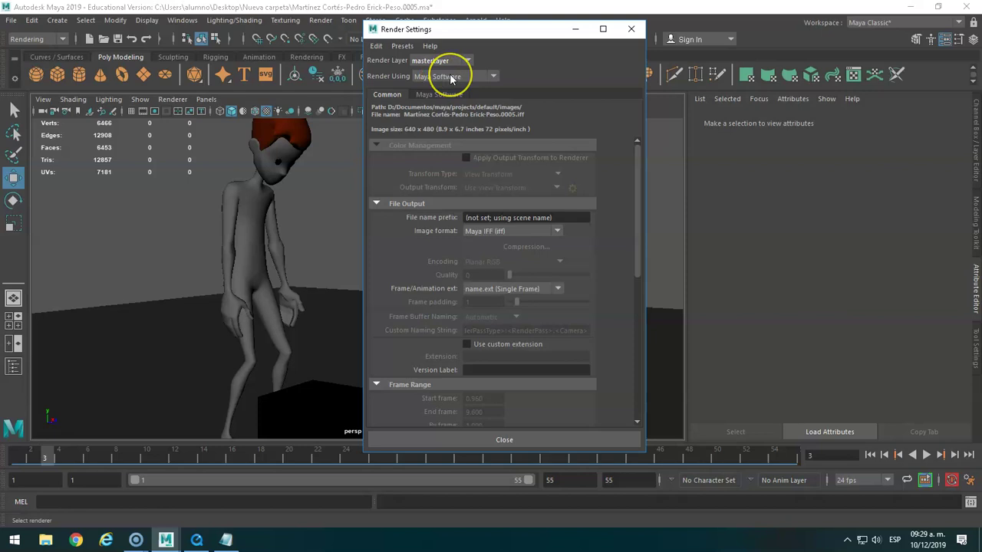
click(443, 78)
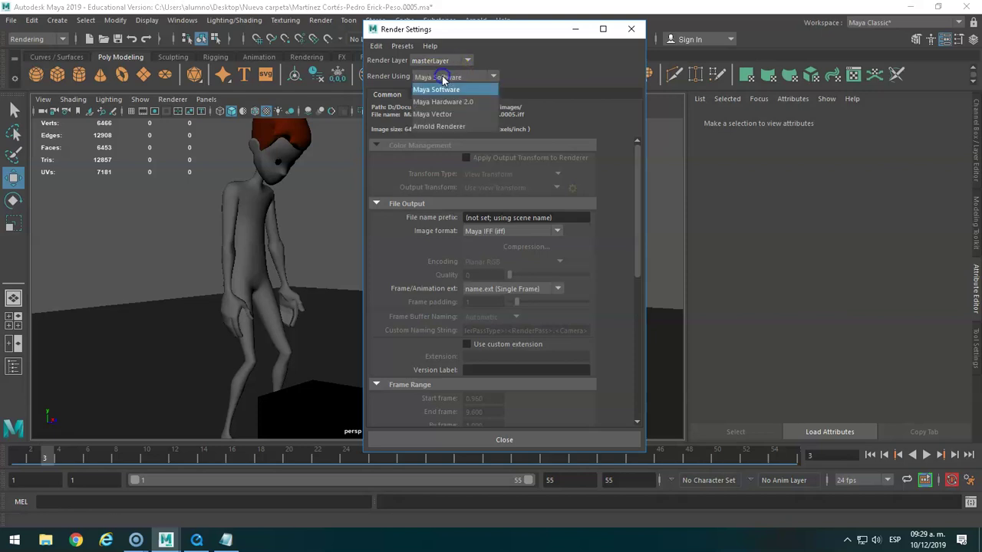
click(444, 127)
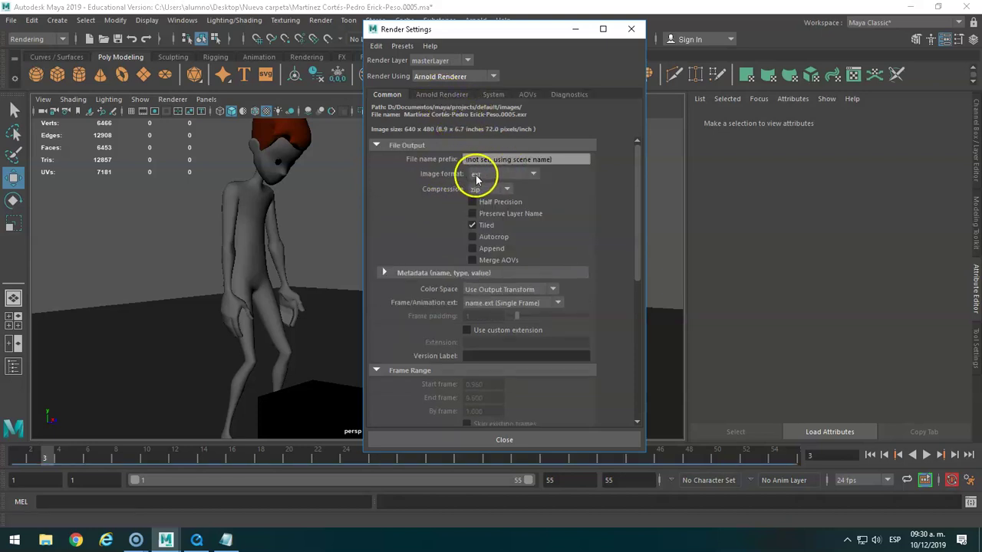
key(alt+Tab)
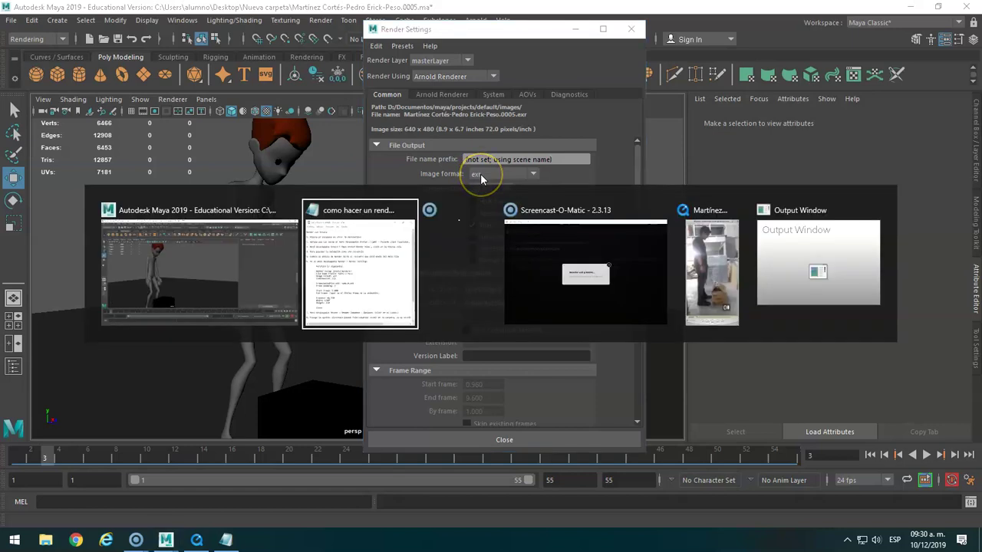
drag(700, 90, 783, 55)
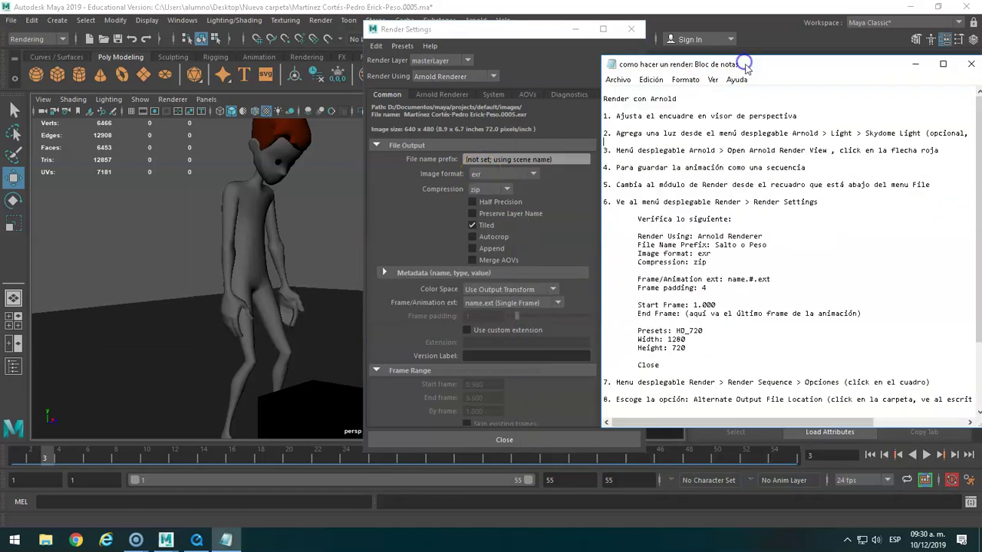
click(500, 174)
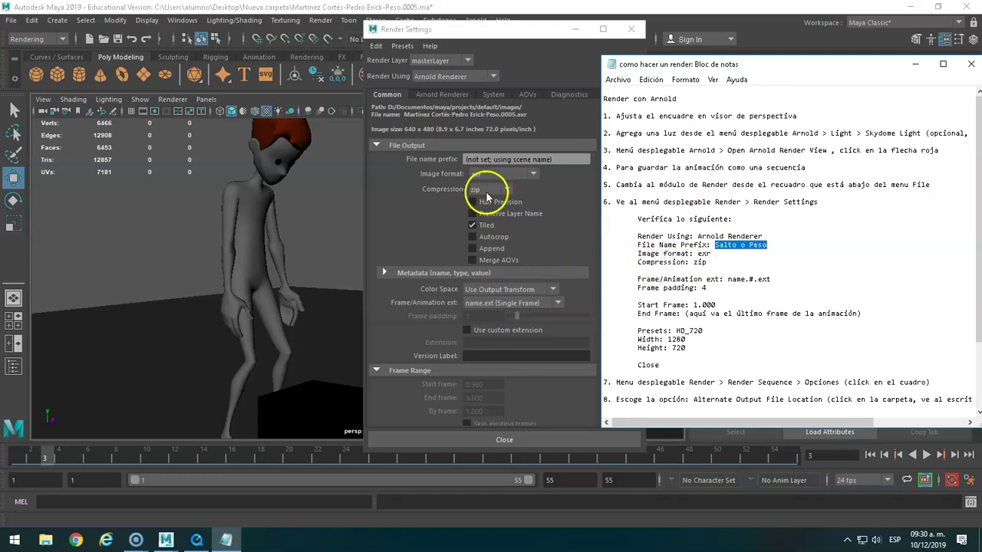
click(474, 225)
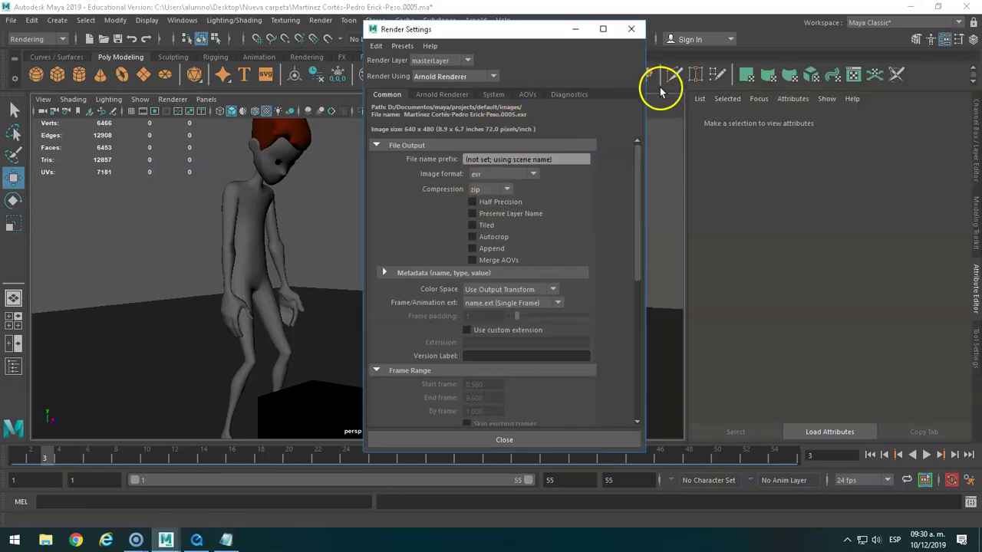
Step: Set the Frame/Animation ext naming to name.#.ext
key(alt+Tab)
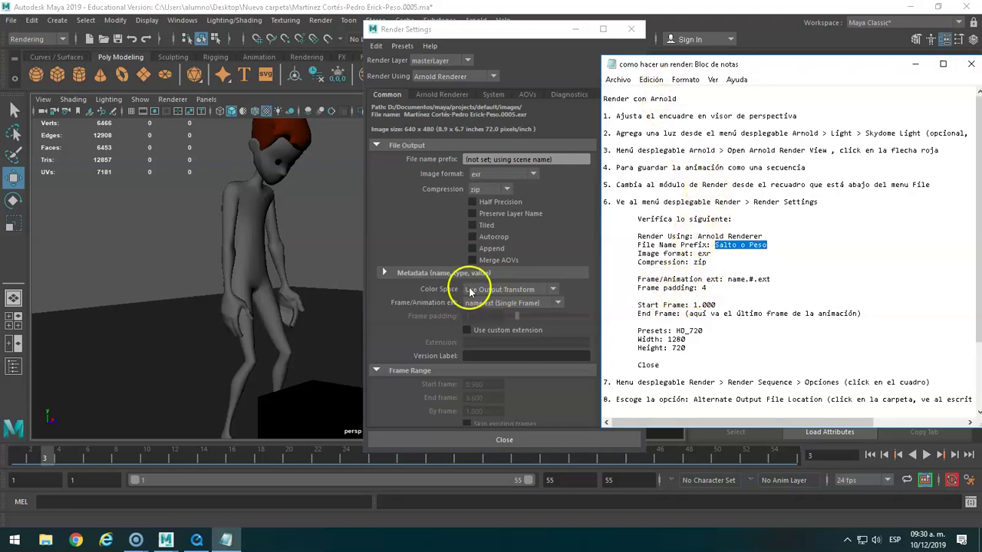
click(517, 307)
click(507, 316)
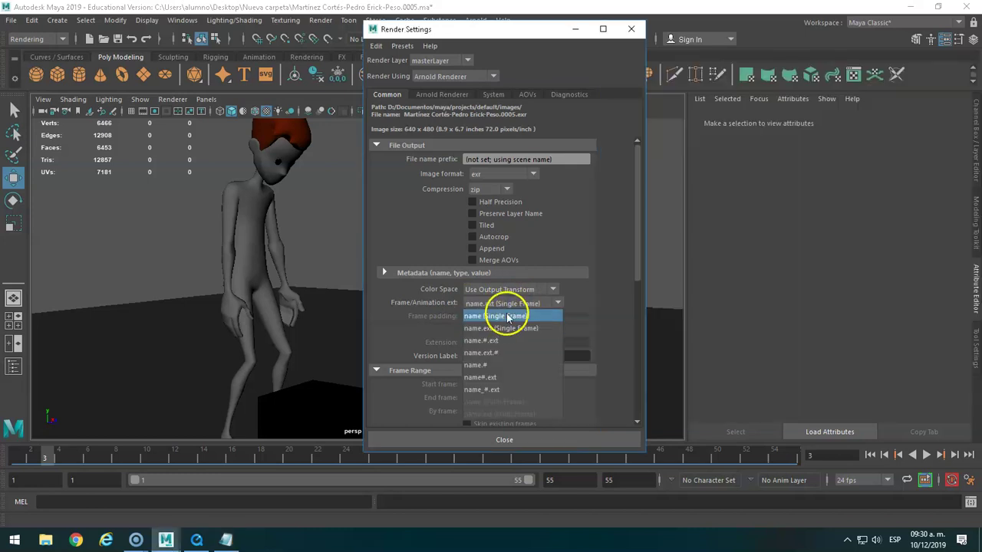
click(507, 304)
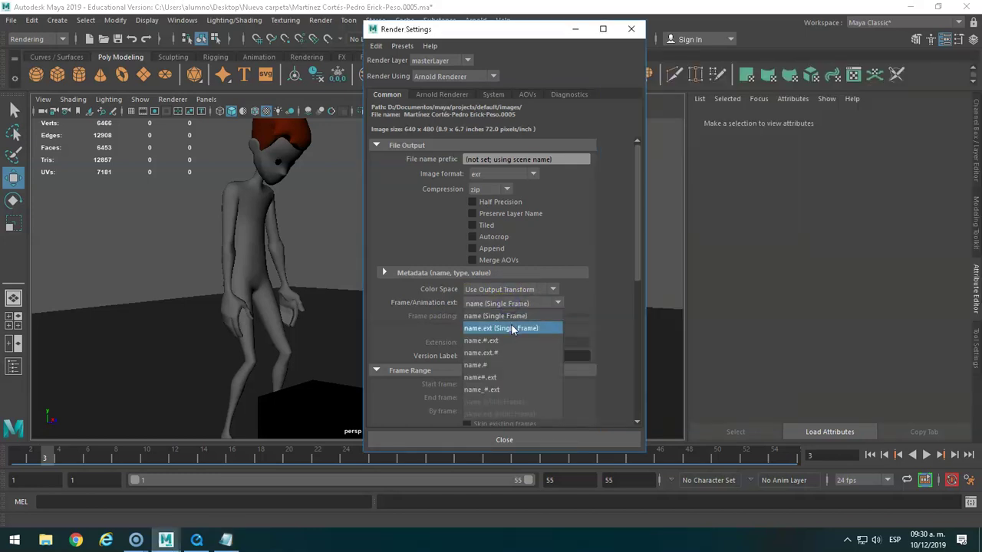
click(511, 328)
click(509, 305)
click(484, 342)
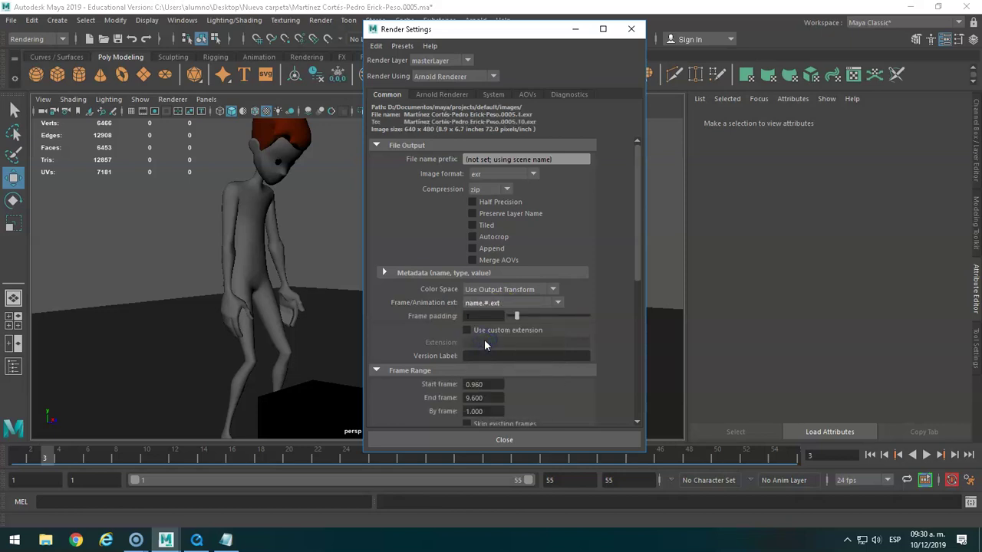
Step: Set Frame padding to 4
key(alt+Tab)
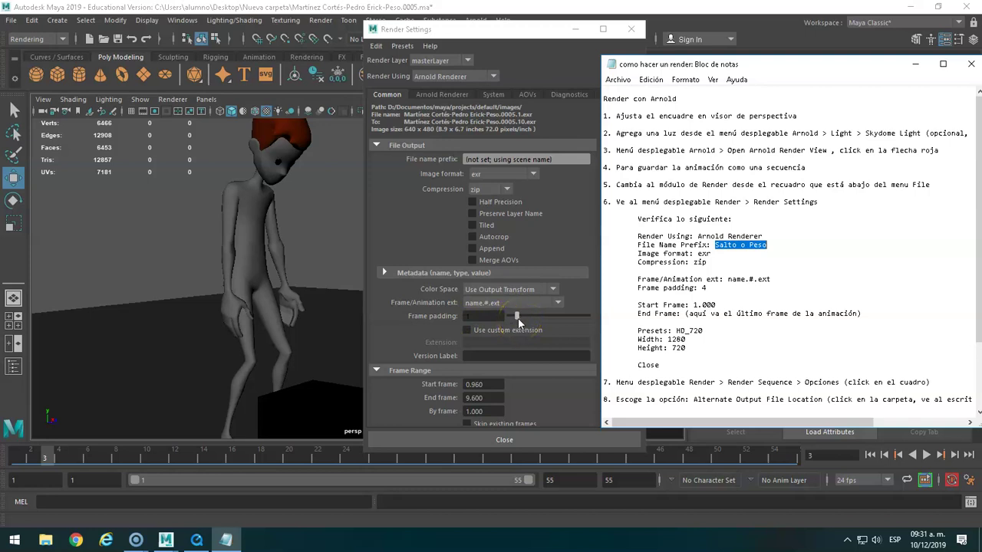
click(517, 318)
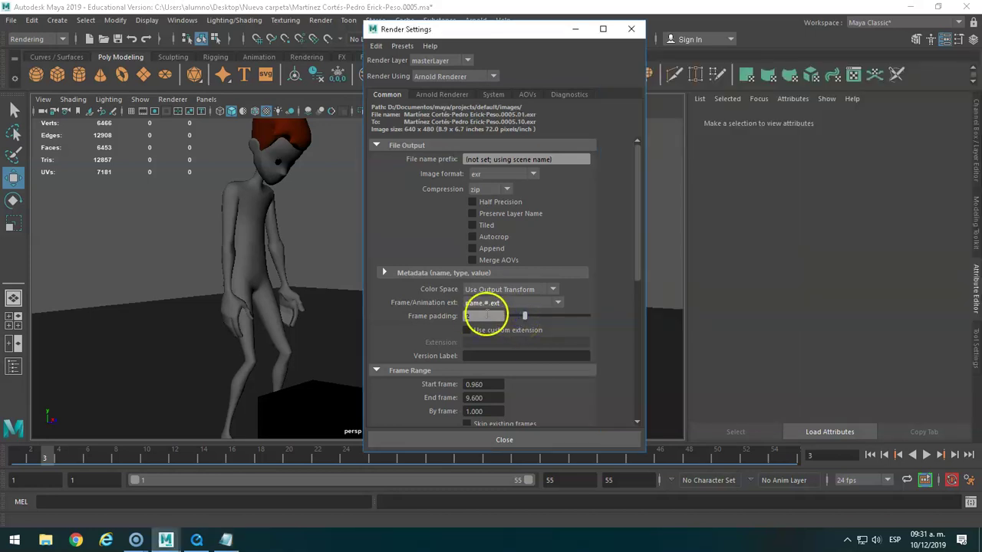
drag(541, 317, 532, 317)
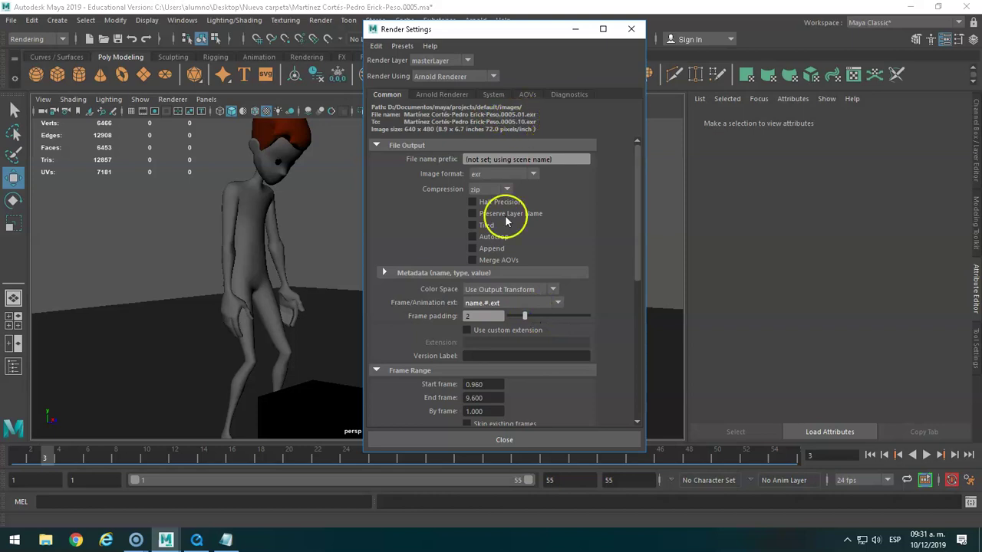
click(527, 318)
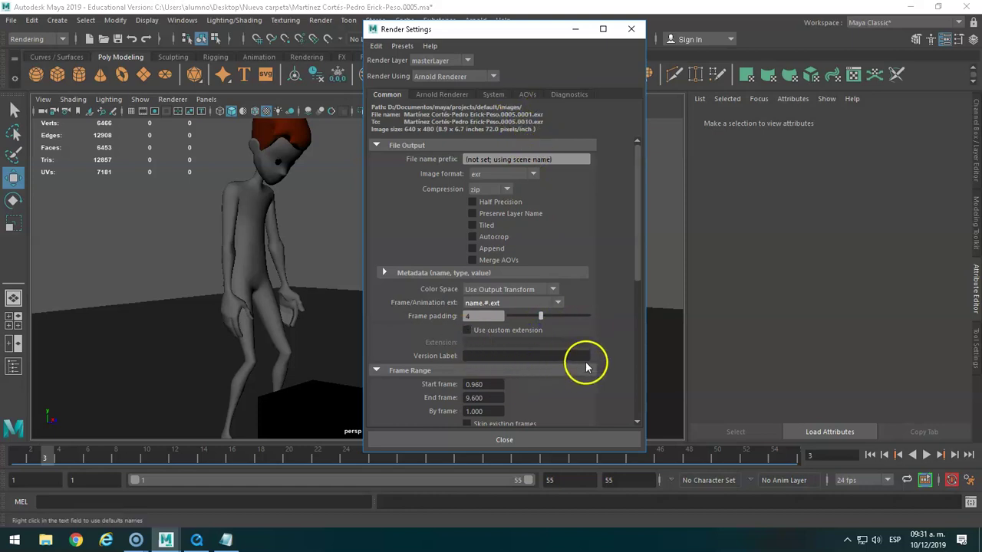
scroll(584, 360, down, 2)
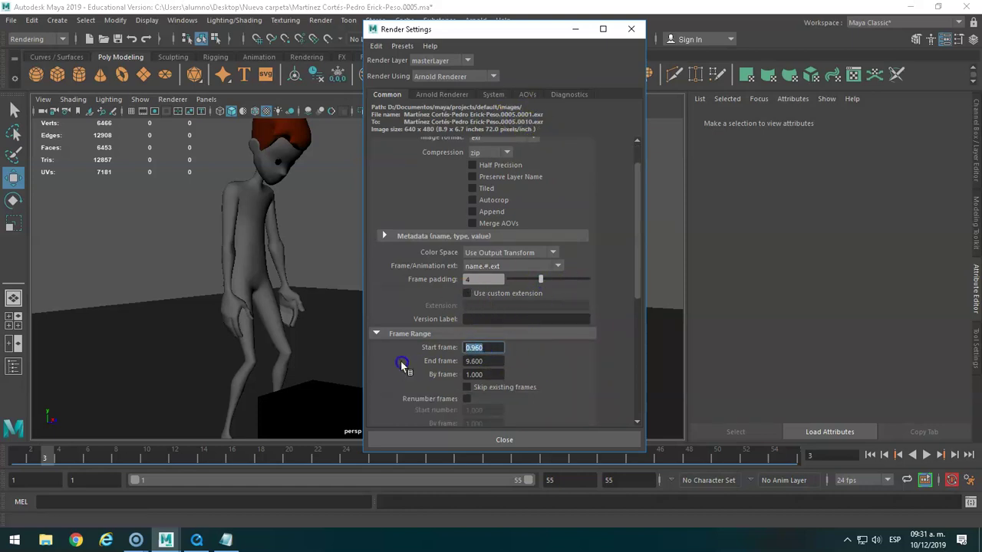
Step: Scrub the timeline to check the animation length and set the End frame to 52
text(1)
mouse_move(89, 458)
mouse_down()
mouse_move(76, 465)
mouse_move(486, 451)
mouse_move(800, 426)
mouse_up()
mouse_move(723, 444)
mouse_down()
mouse_move(609, 456)
mouse_move(744, 458)
mouse_up()
double_click(491, 361)
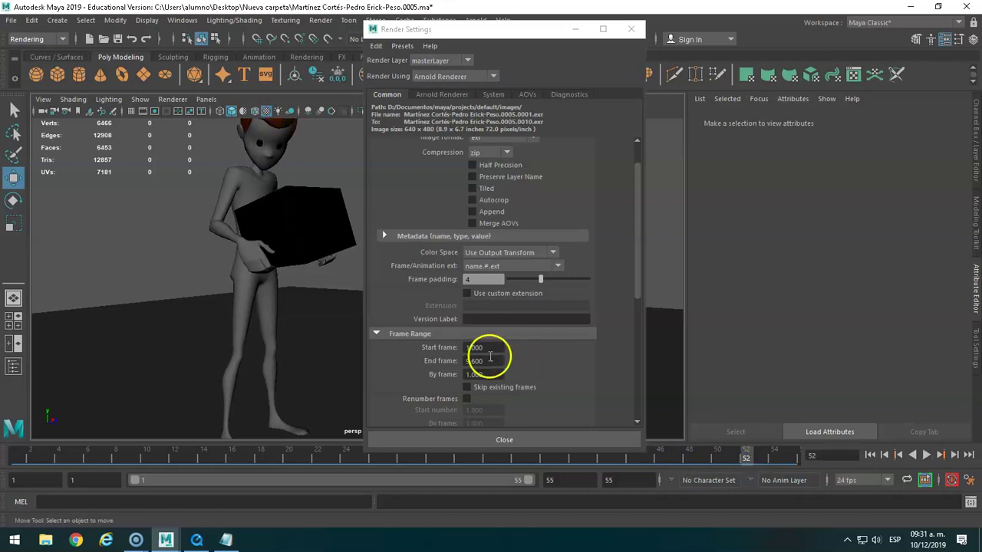
text(52)
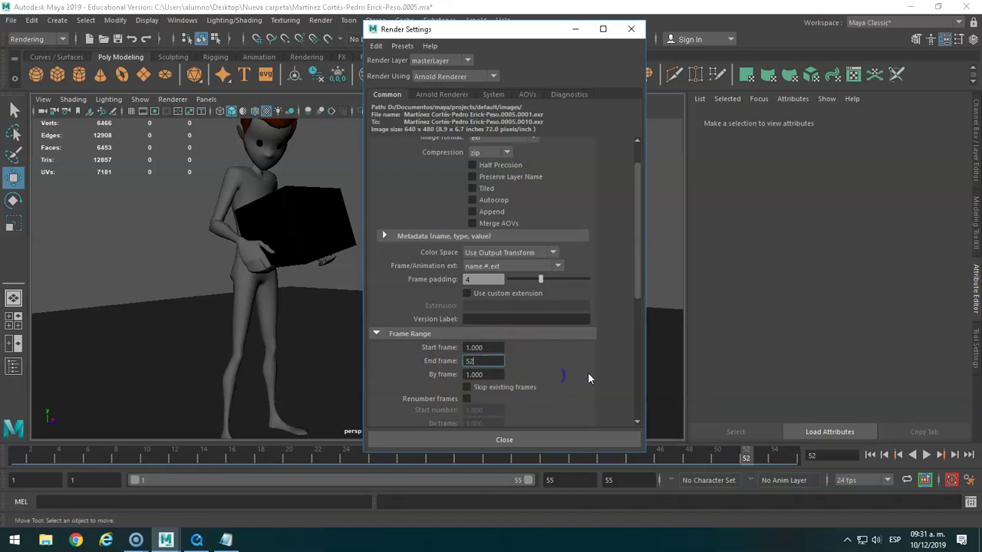
drag(637, 292, 640, 360)
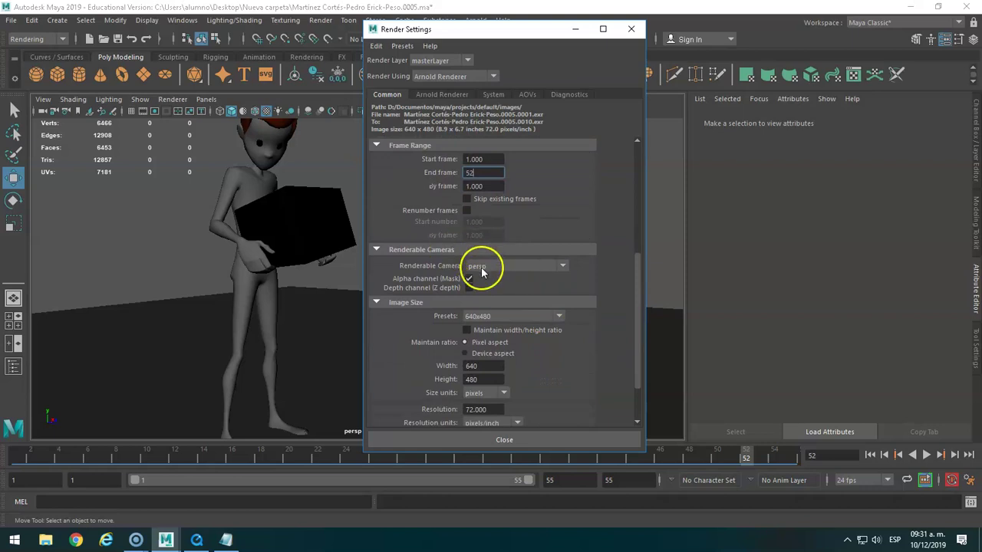
Step: Set the Image Size preset to HD_720 at 1280 × 720
click(489, 317)
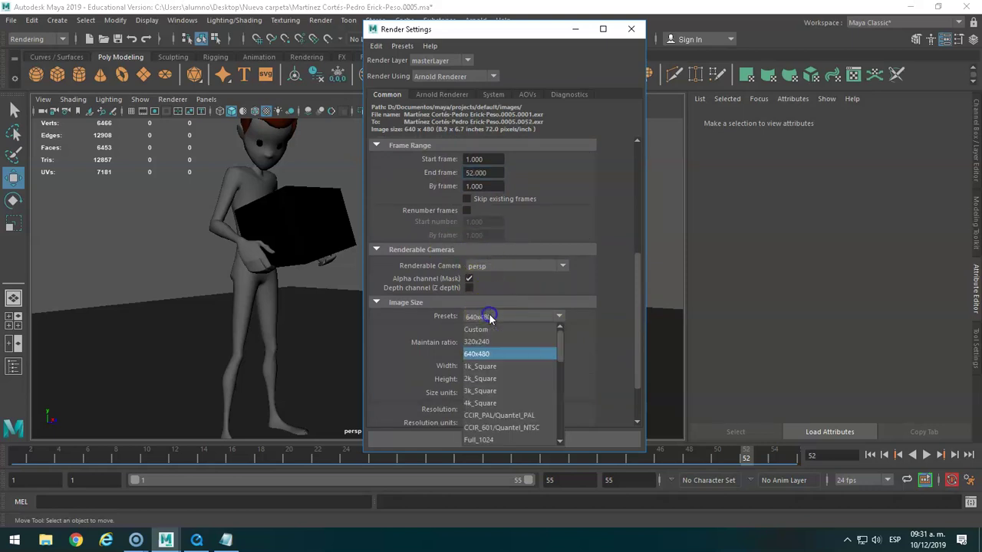
drag(559, 351, 562, 378)
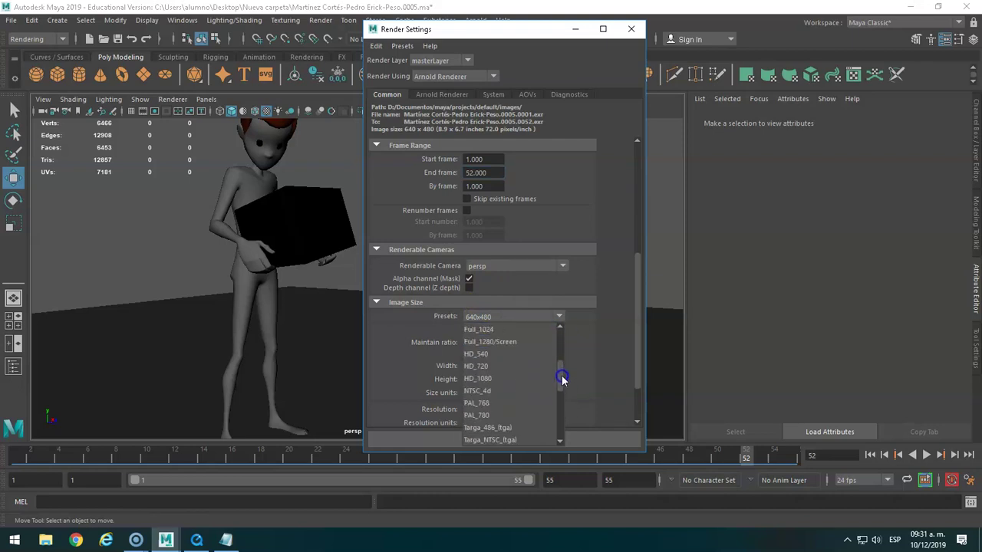
click(475, 368)
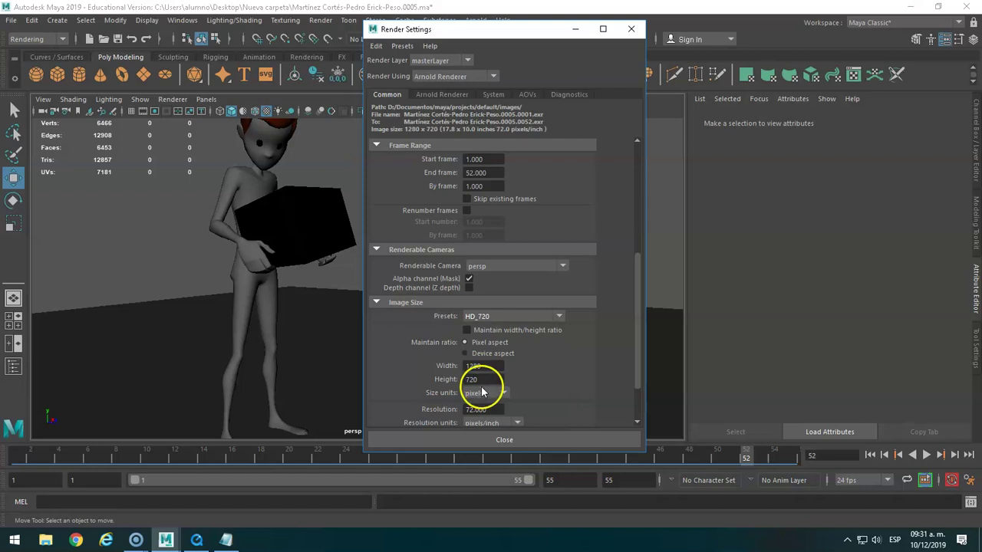
key(alt+Tab)
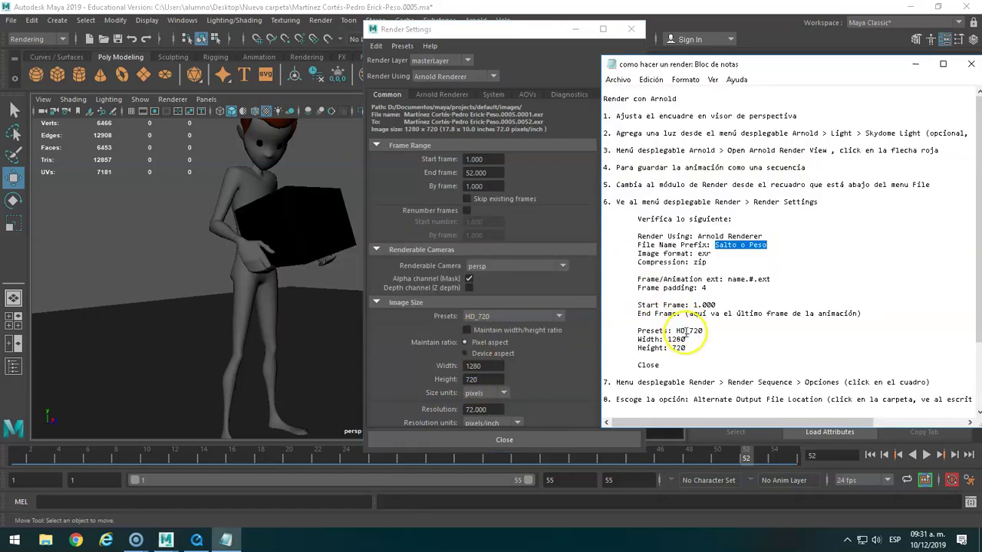
click(527, 352)
click(558, 317)
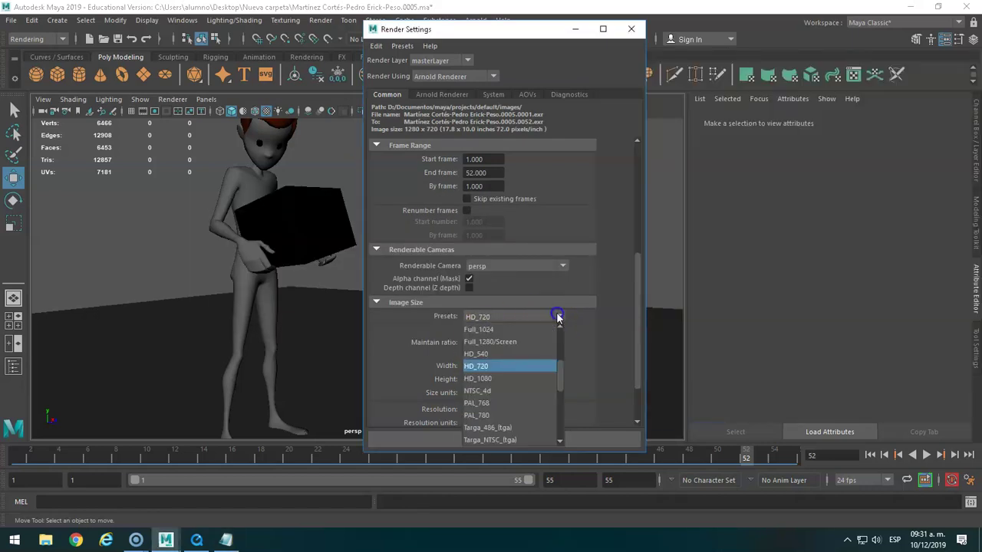
click(495, 329)
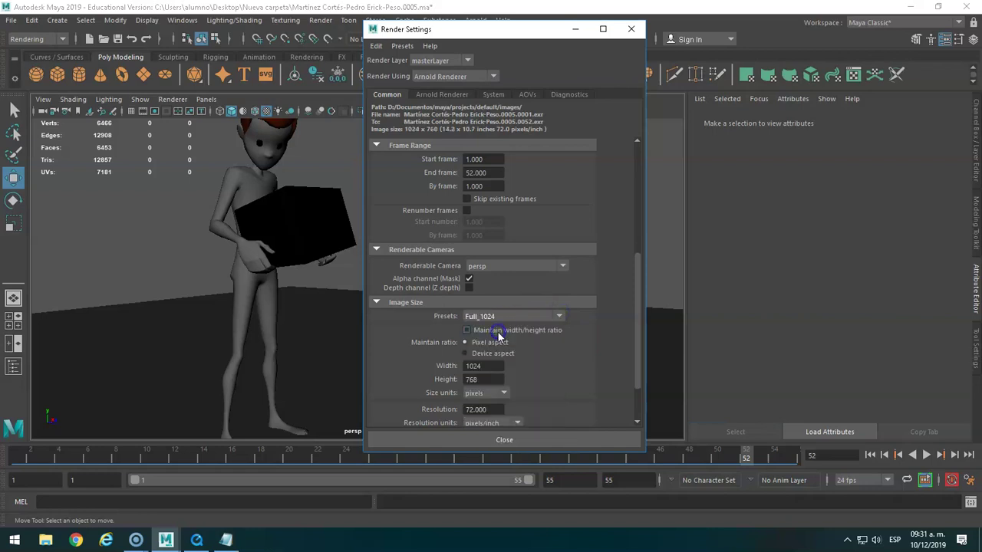
click(549, 316)
mouse_move(559, 372)
mouse_down()
mouse_move(560, 382)
mouse_move(558, 365)
mouse_up()
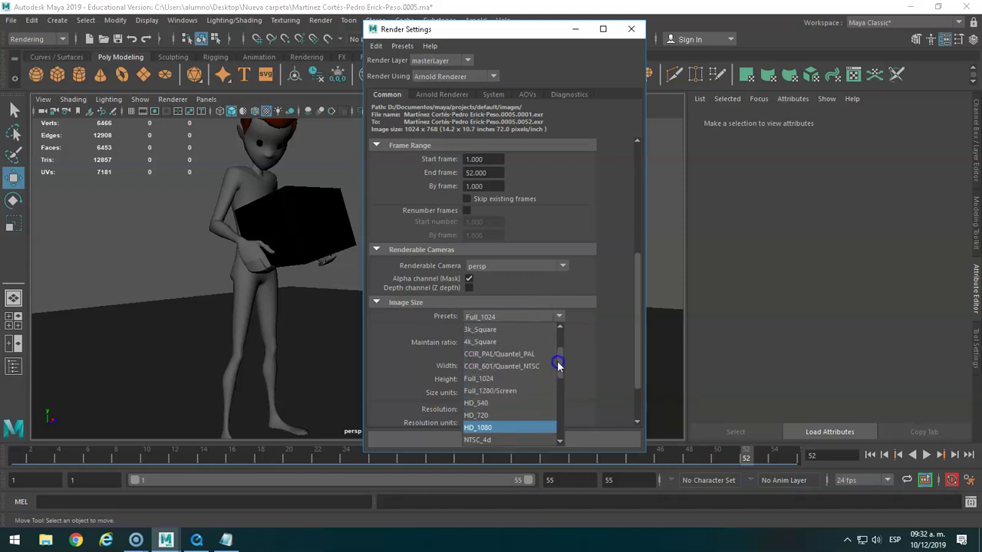
click(472, 393)
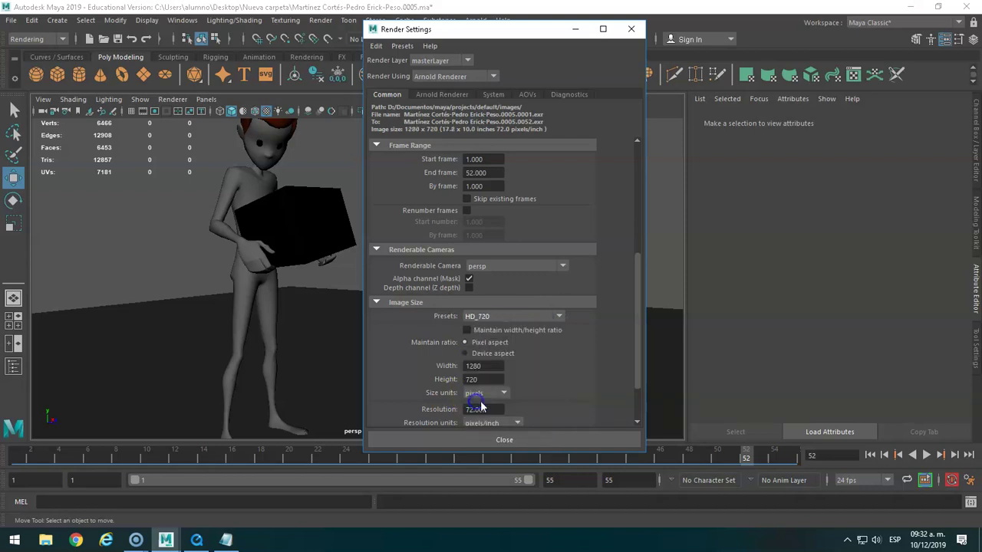
scroll(631, 346, down, 2)
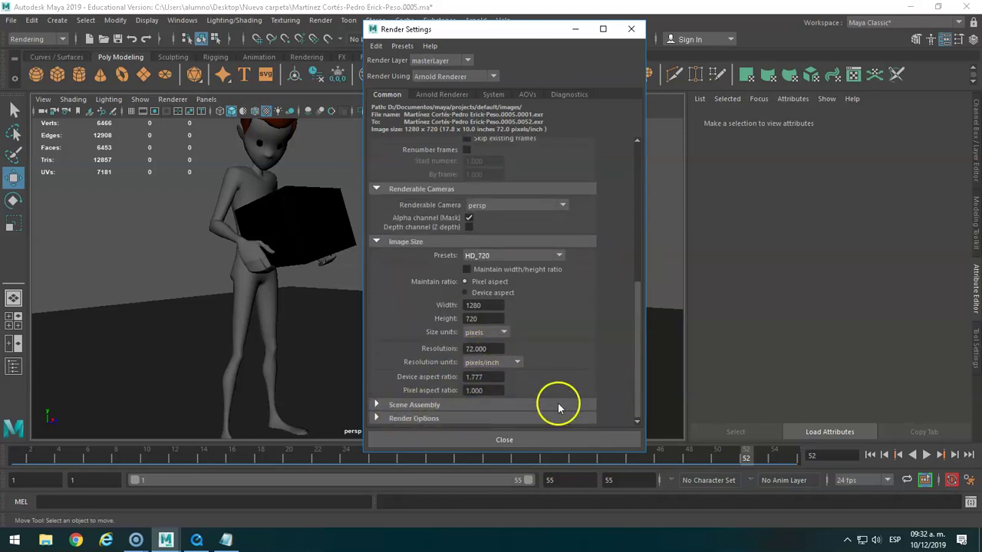
key(alt+Tab)
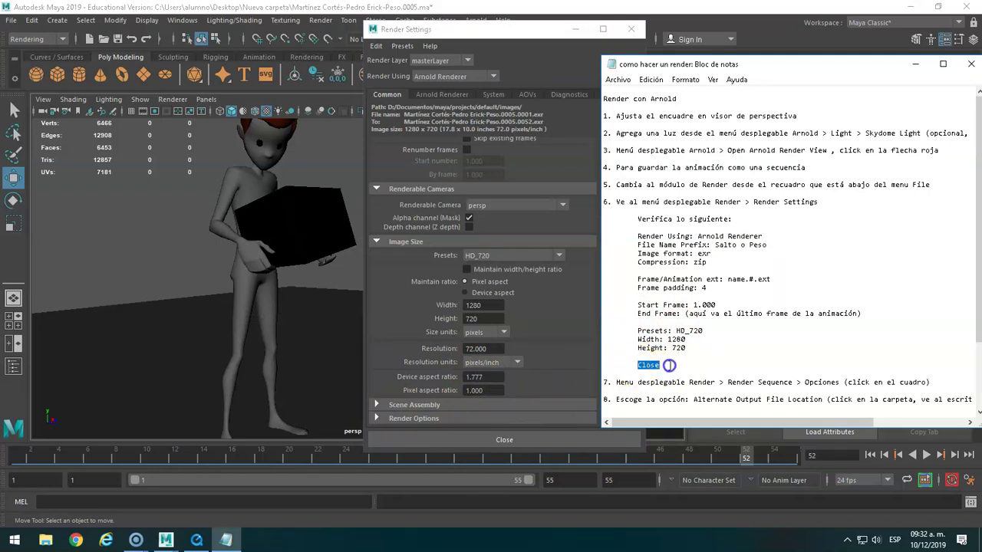
click(484, 441)
Step: Close Render Settings and save the scene as a copy with '_render' appended to its name
click(484, 441)
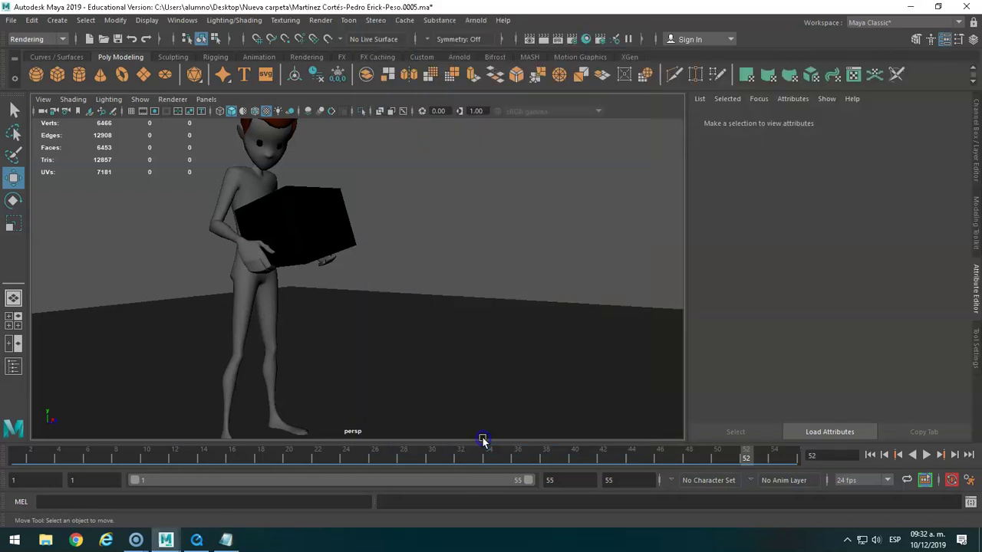
click(11, 20)
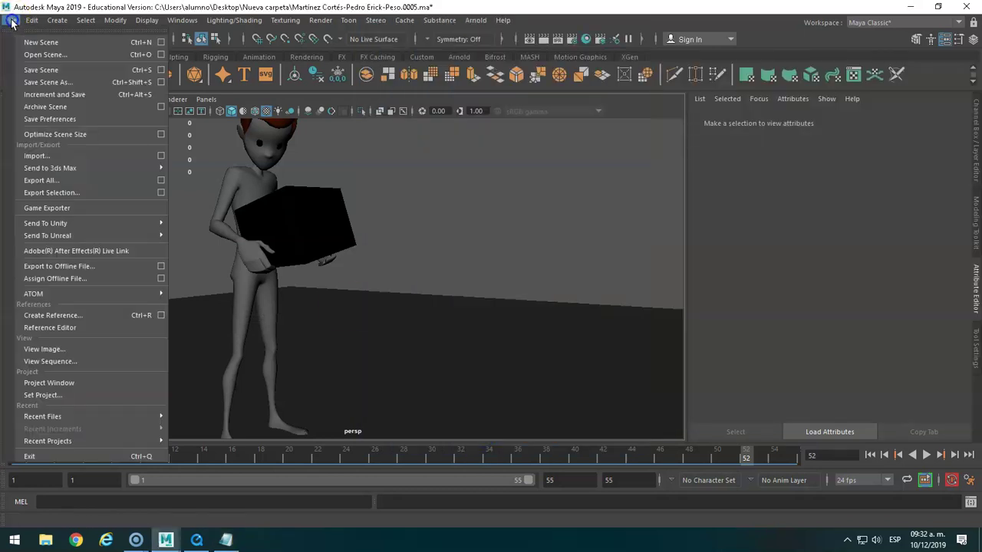
click(36, 82)
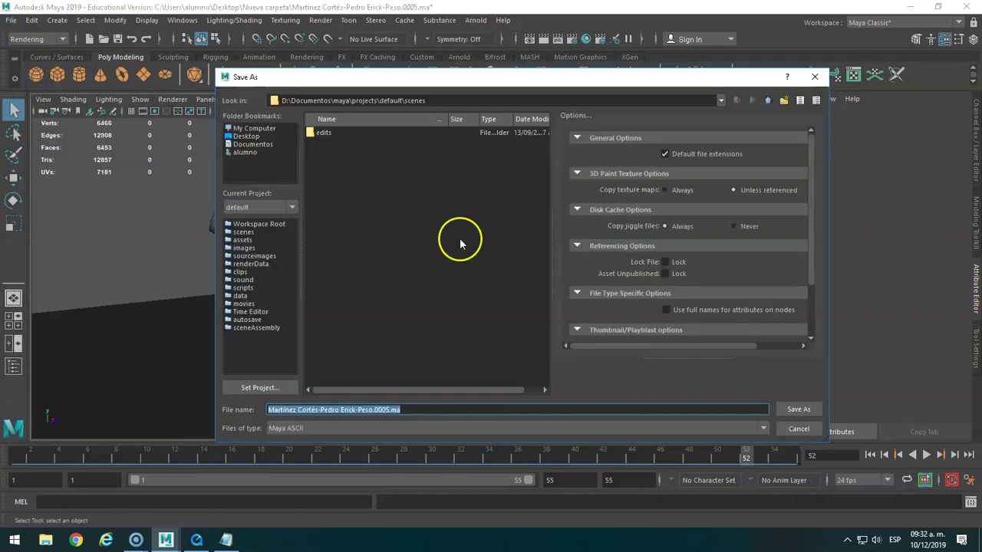
click(389, 410)
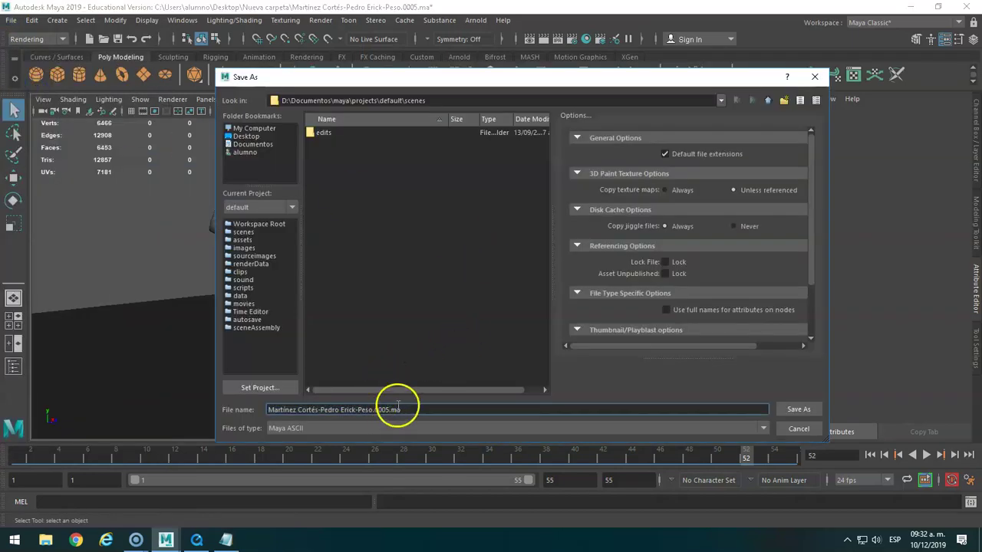
text(_render)
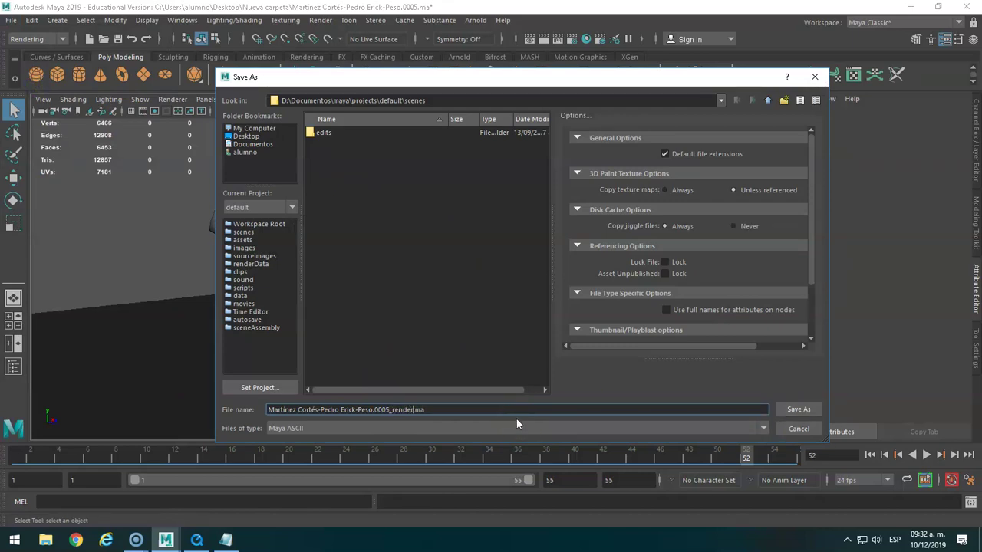
click(802, 410)
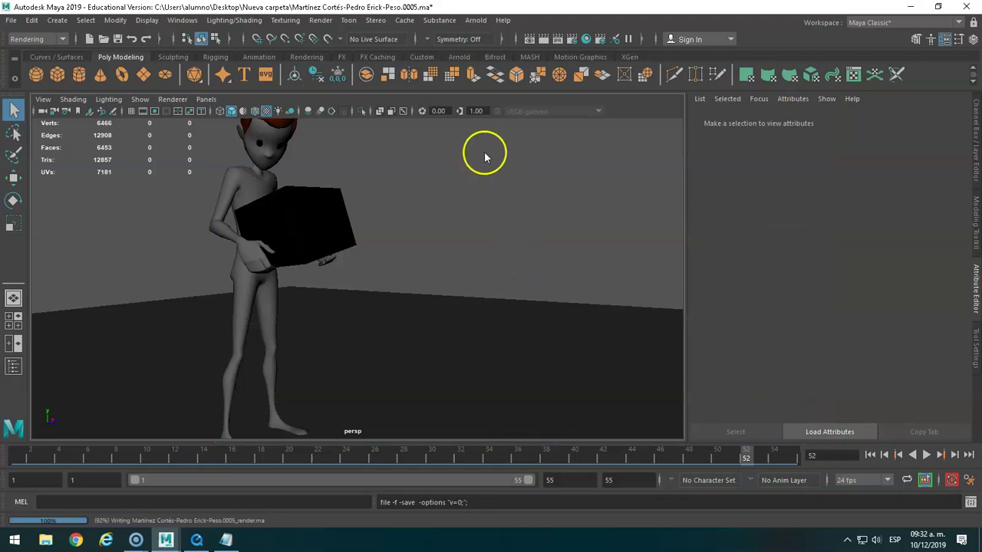
Step: Switch to the Notepad render notes and mark the next step
key(w)
key(alt+Tab)
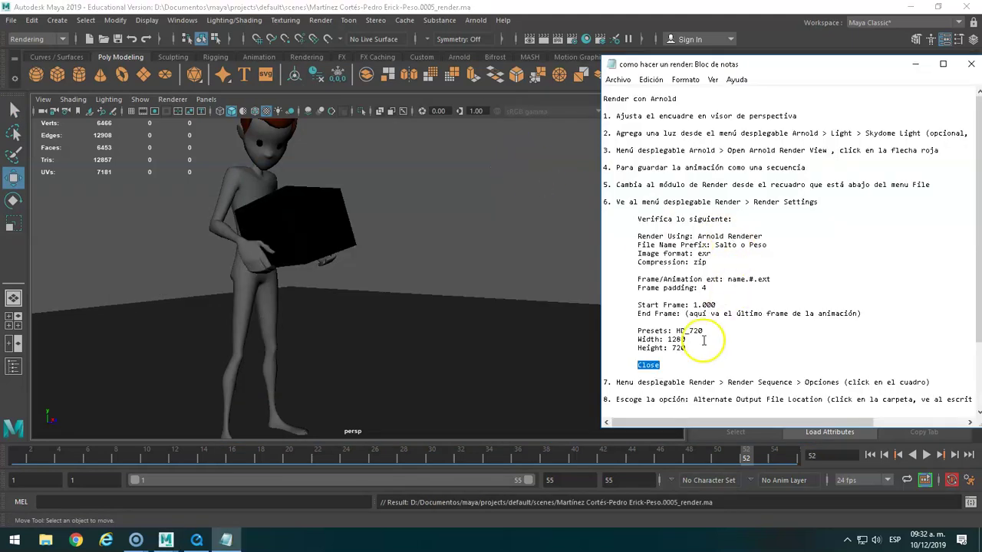
scroll(682, 353, down, 1)
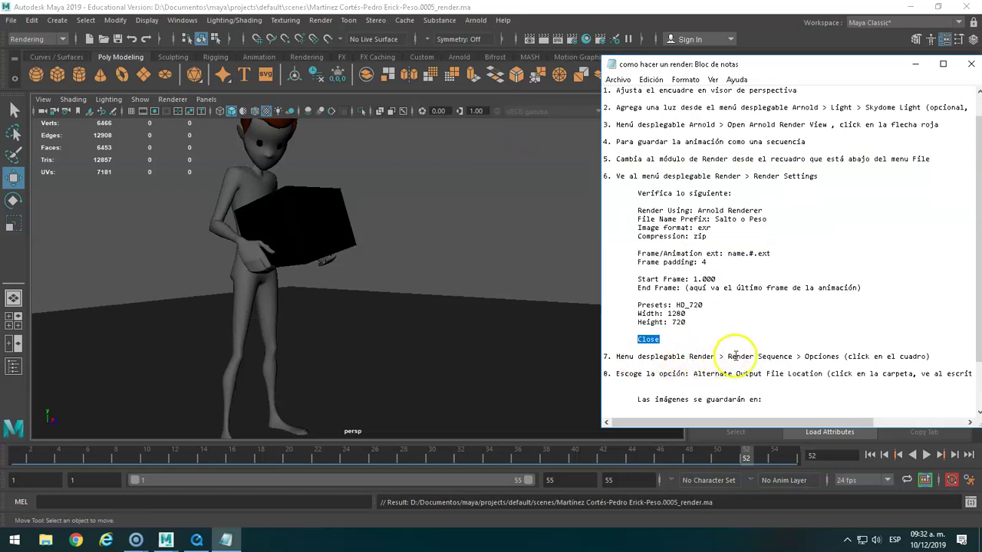
drag(804, 357, 929, 356)
Step: Open the Render Sequence options and check the render notes in Notepad
click(316, 23)
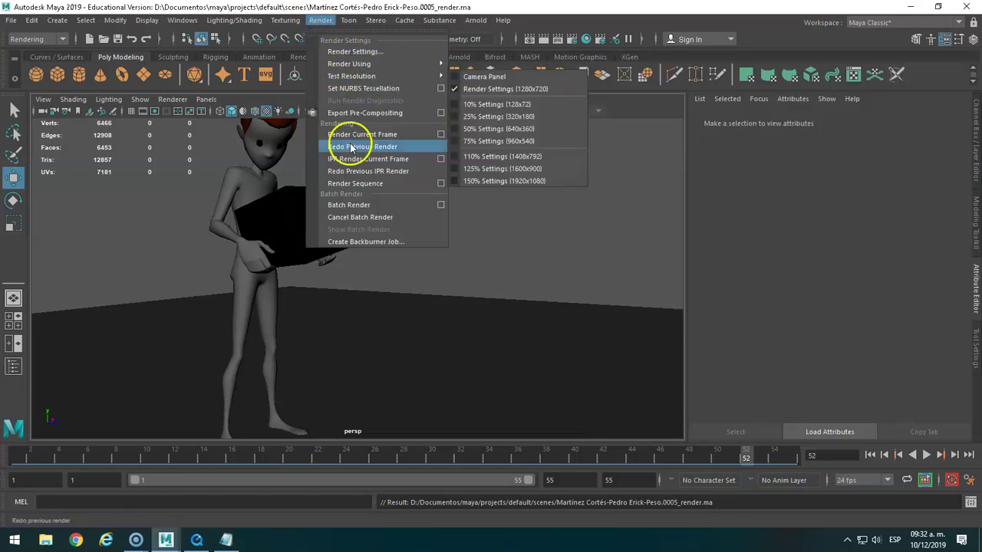
click(441, 186)
drag(442, 186, 447, 127)
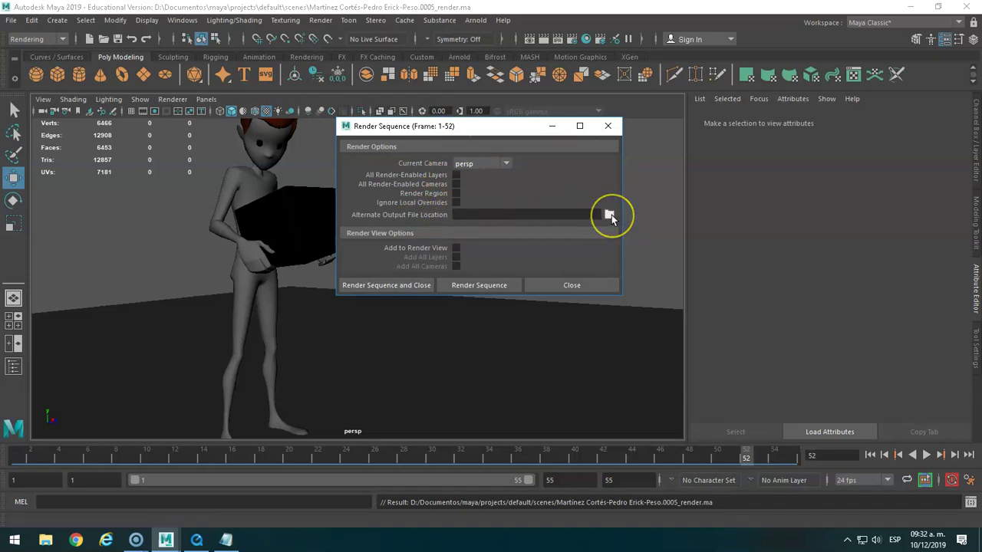
key(alt+Tab)
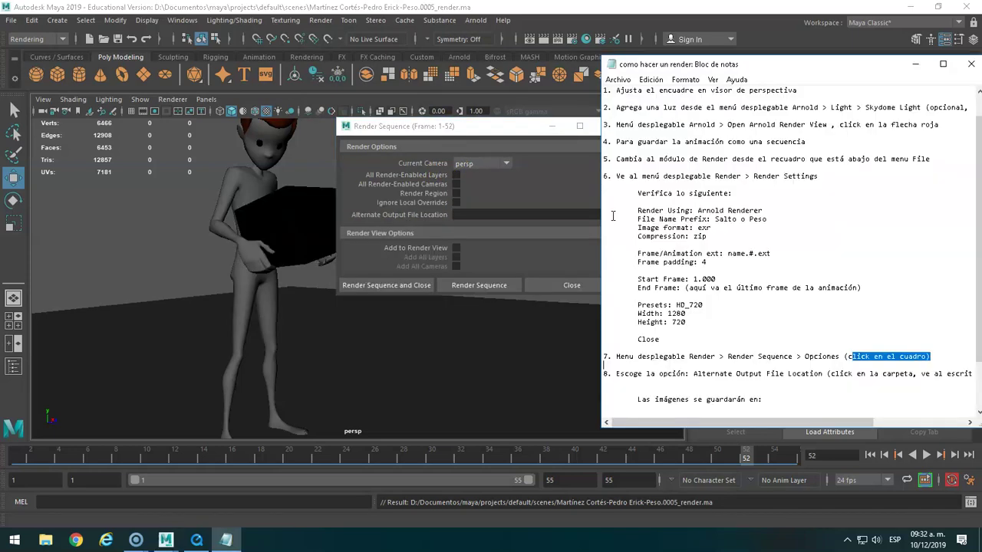
scroll(743, 317, down, 1)
scroll(744, 317, down, 1)
scroll(744, 317, down, 1)
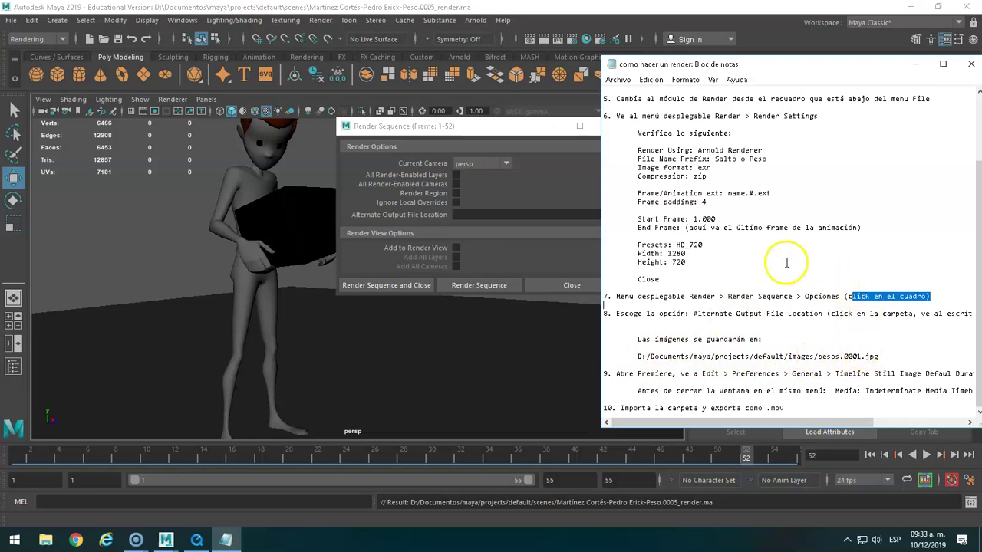
click(491, 126)
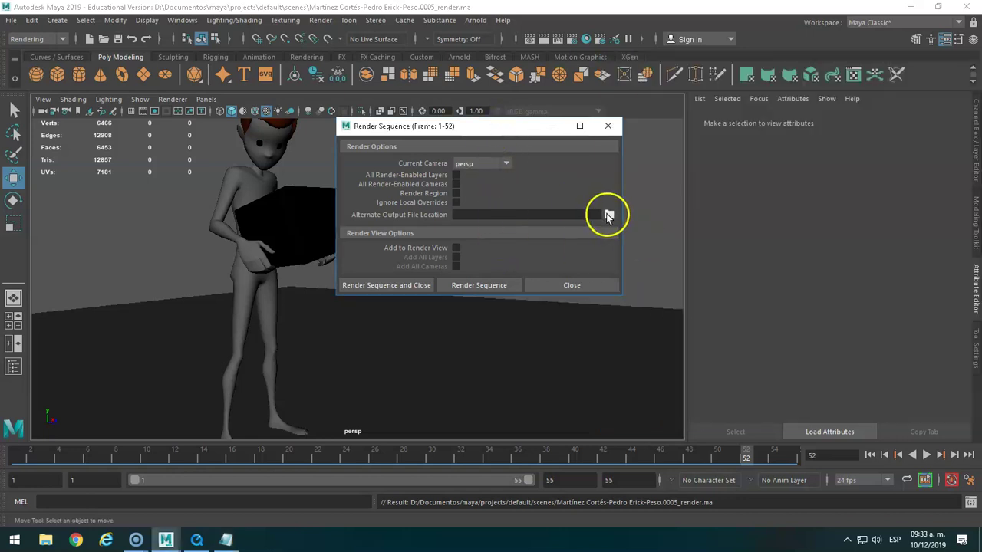
Step: Create a Desktop folder named renders_peso and select it as the alternate output location
click(607, 215)
click(247, 139)
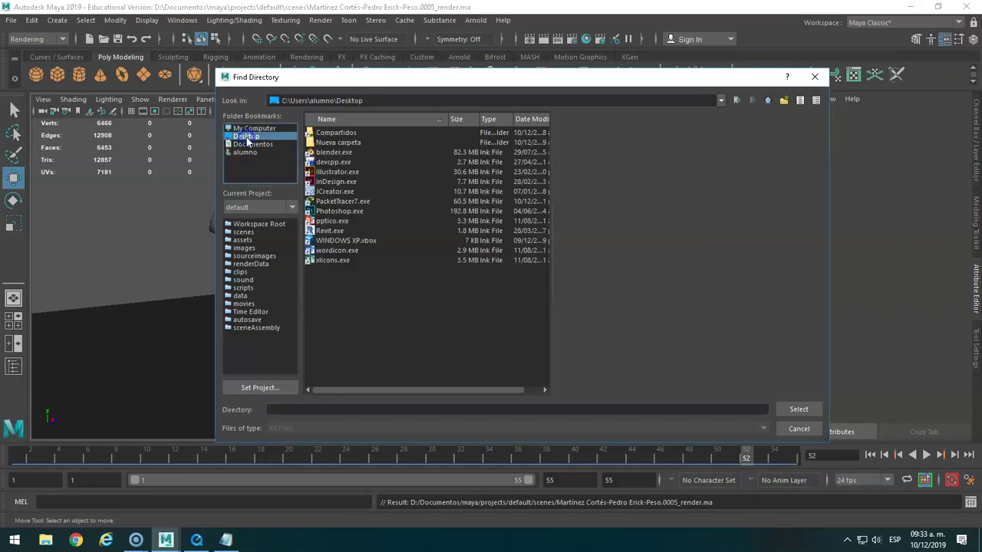
click(783, 101)
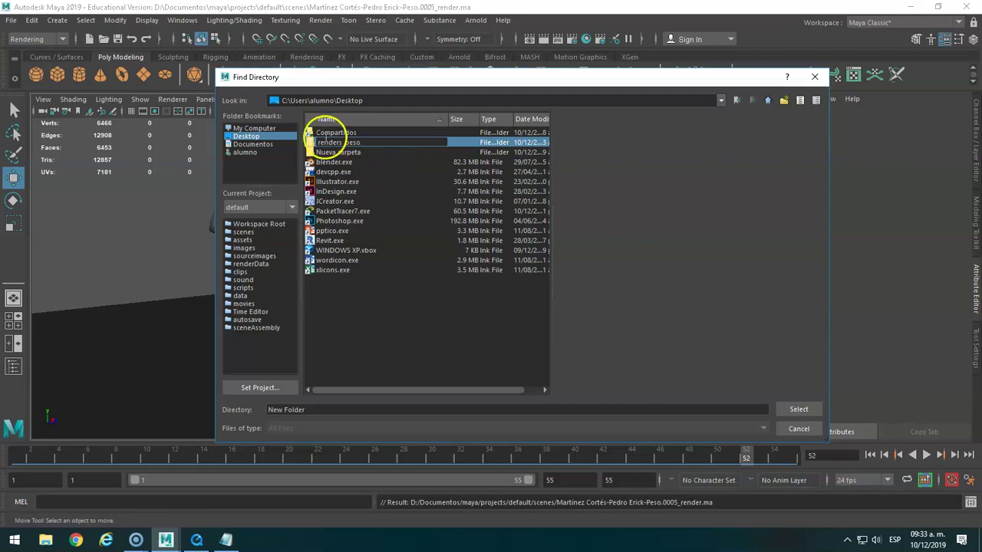
click(326, 138)
click(789, 410)
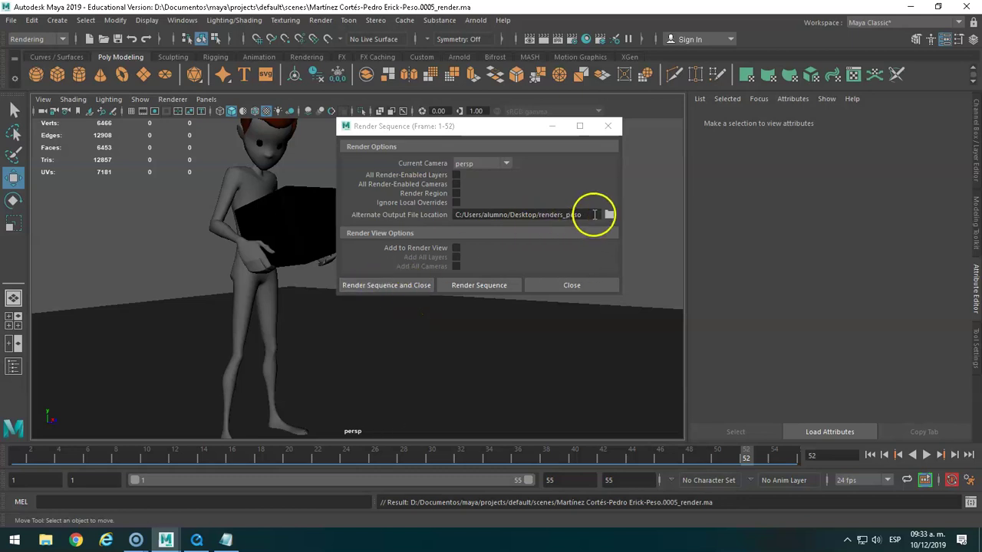
Step: Render frames 1–52 at 1280 × 720, then bring the Notepad render notes back to front
click(400, 288)
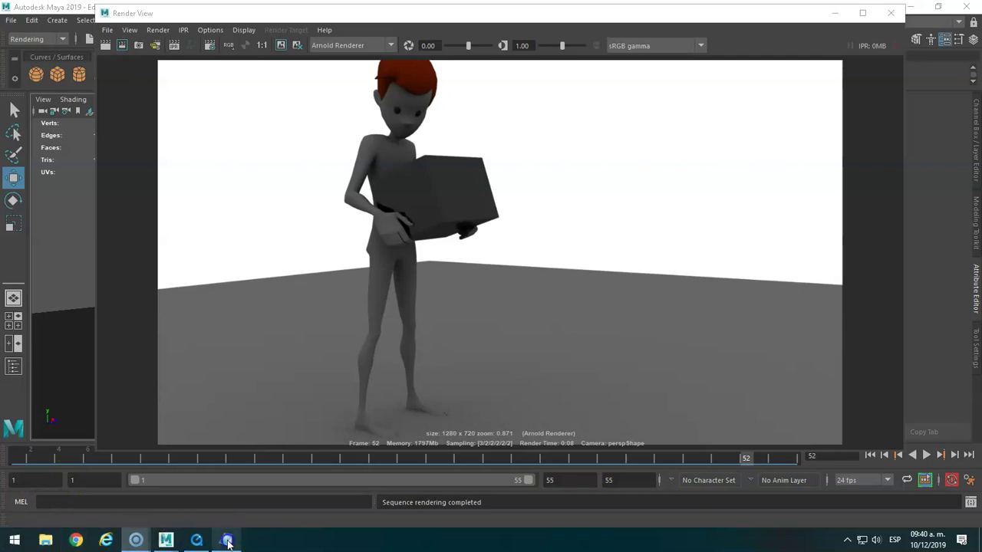
click(228, 543)
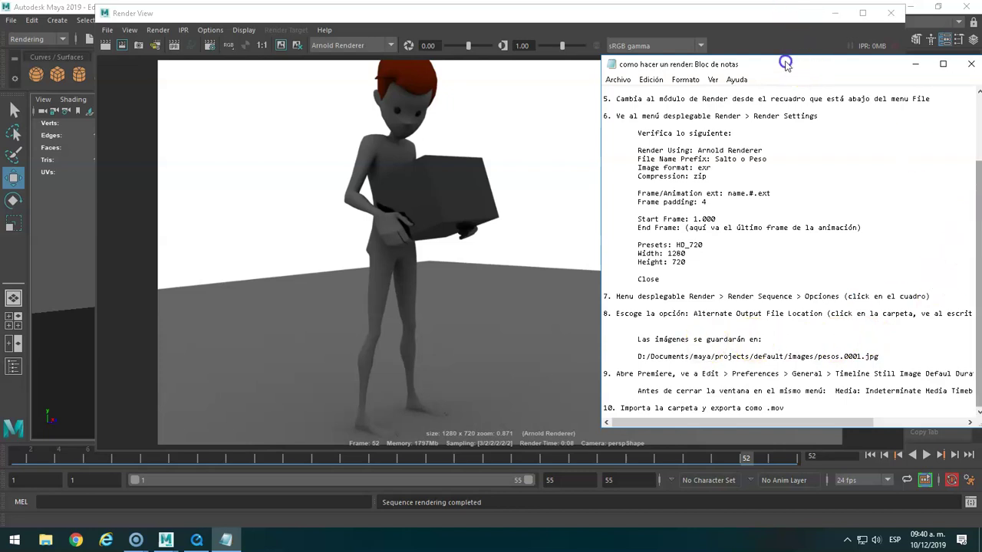
Step: Move the notes window up-left and launch Adobe Premiere Pro CC 2018 from Start
drag(785, 64, 687, 37)
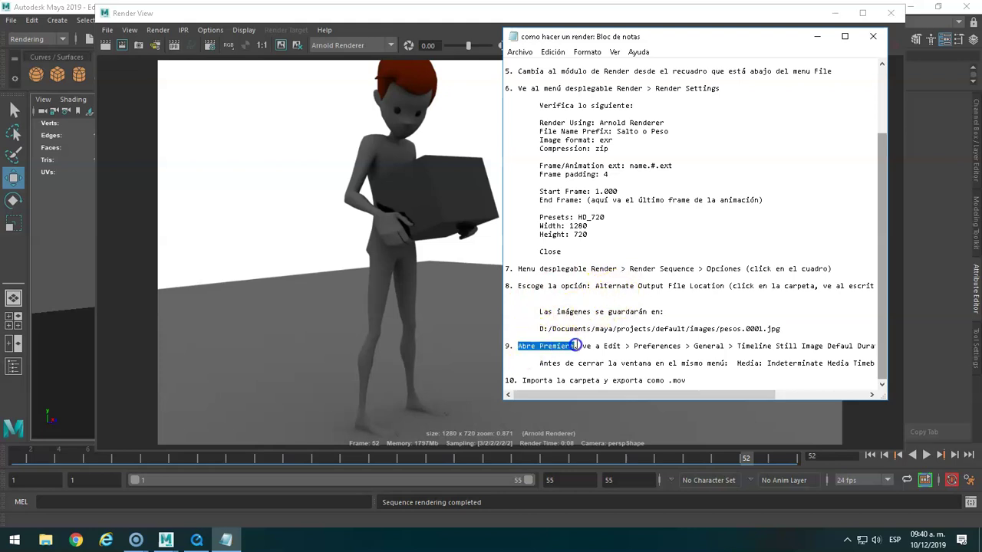
click(12, 541)
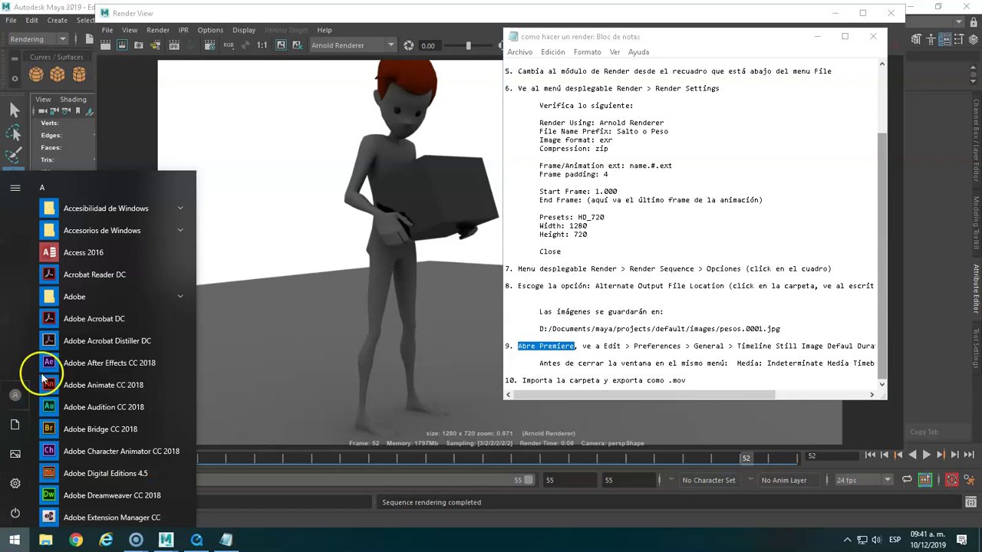
scroll(85, 414, down, 1)
scroll(87, 419, down, 1)
scroll(87, 420, down, 1)
scroll(86, 420, down, 1)
scroll(87, 419, down, 1)
click(91, 408)
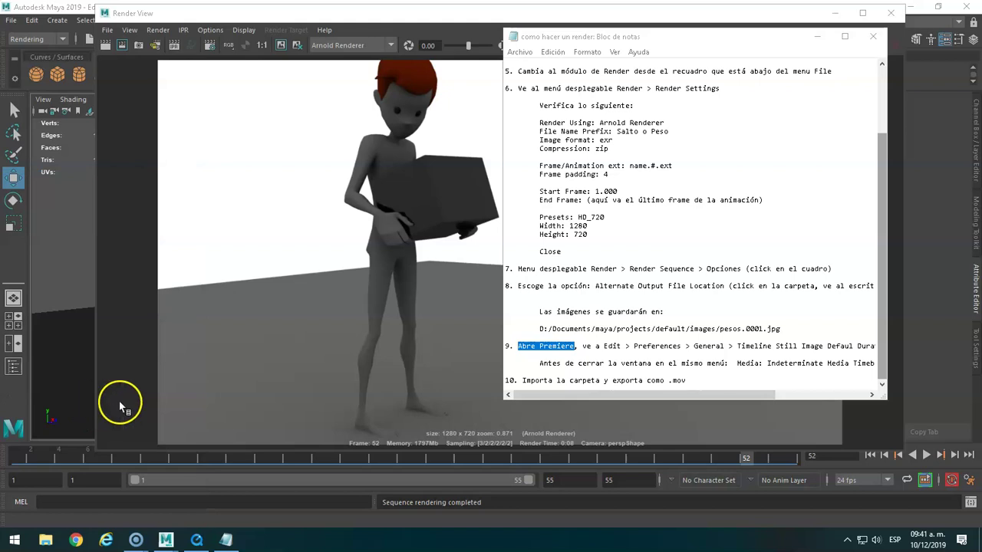
Step: Scroll the Notepad render notes horizontally to read them
drag(648, 398, 723, 398)
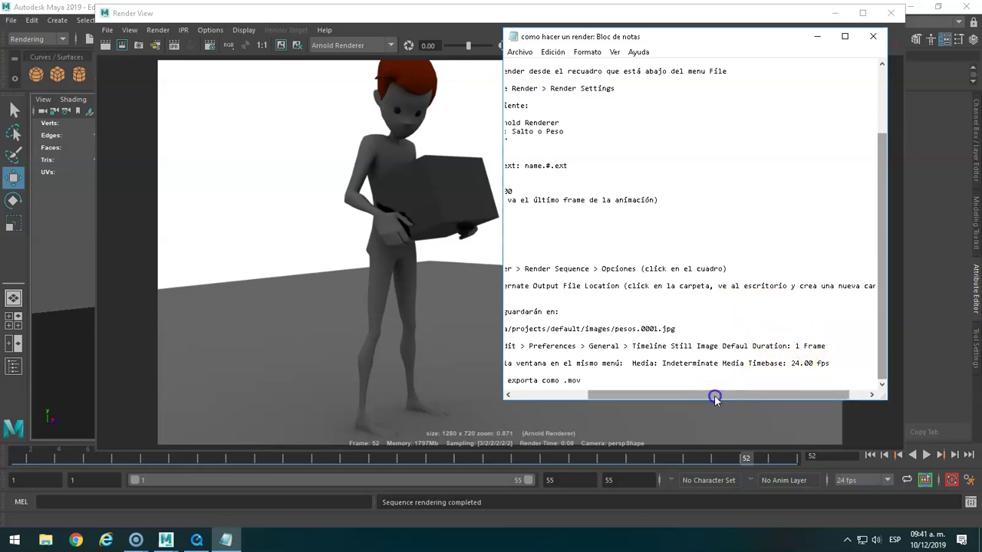
drag(714, 398, 565, 400)
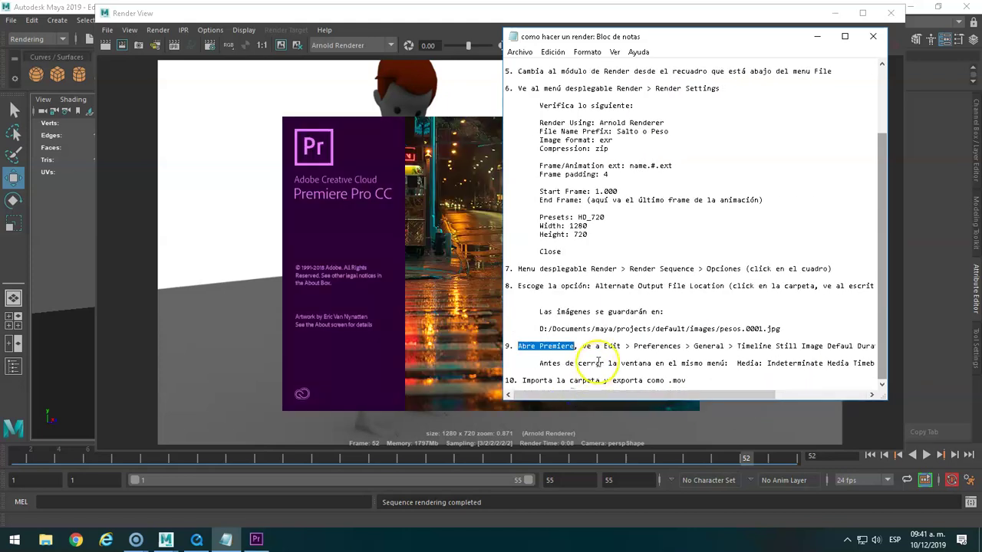
drag(625, 395, 645, 395)
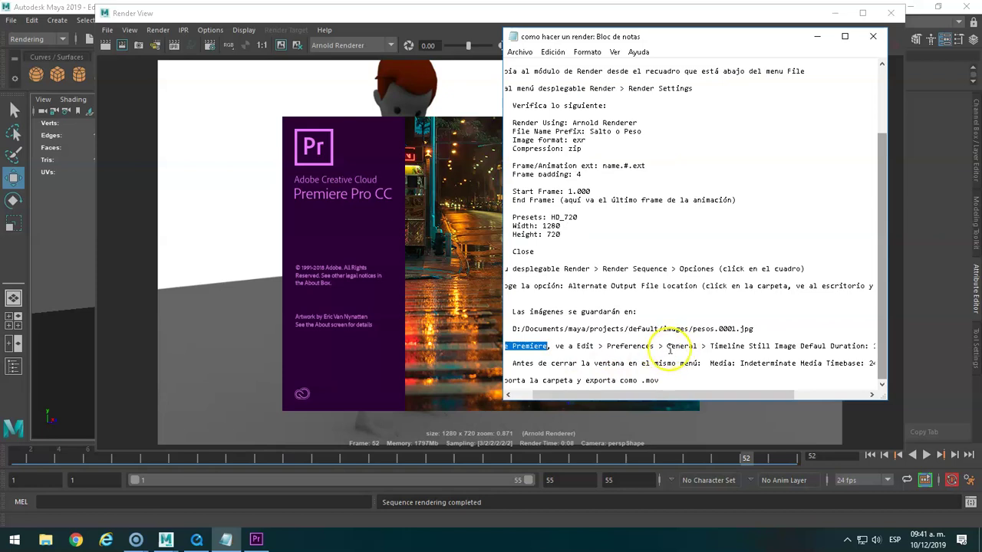
click(671, 395)
drag(669, 397, 736, 395)
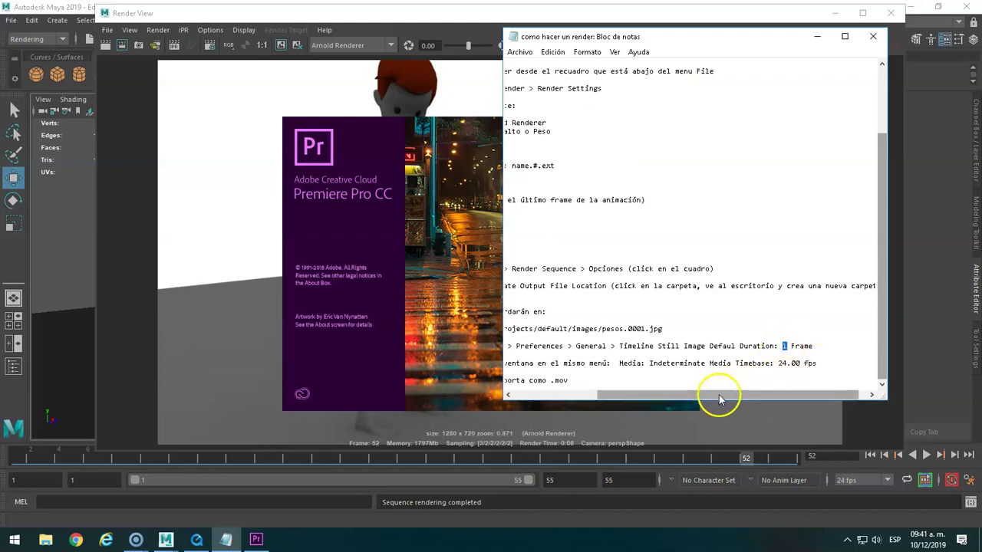
mouse_move(718, 397)
mouse_down()
mouse_move(584, 394)
mouse_move(694, 394)
mouse_up()
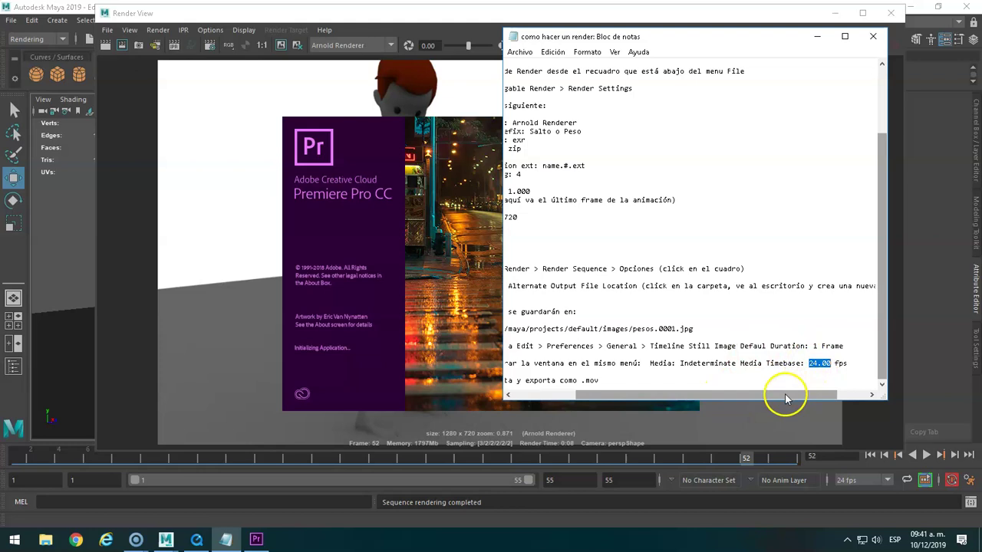
drag(785, 396, 819, 394)
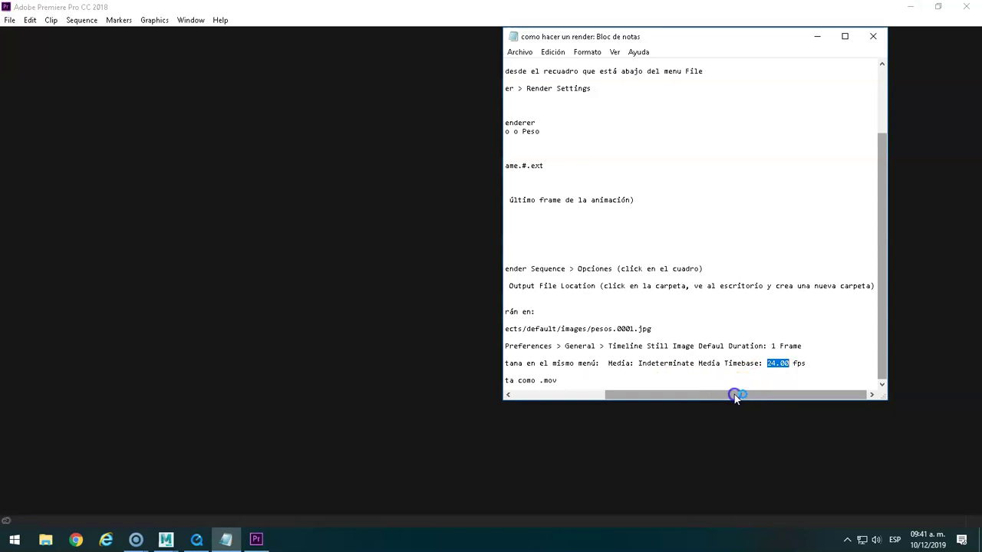
Step: Create a new Untitled project, reviewing its General, Scratch Disks and Ingest Settings tabs
mouse_move(734, 396)
mouse_down()
mouse_move(721, 396)
mouse_move(776, 399)
mouse_move(636, 395)
mouse_up()
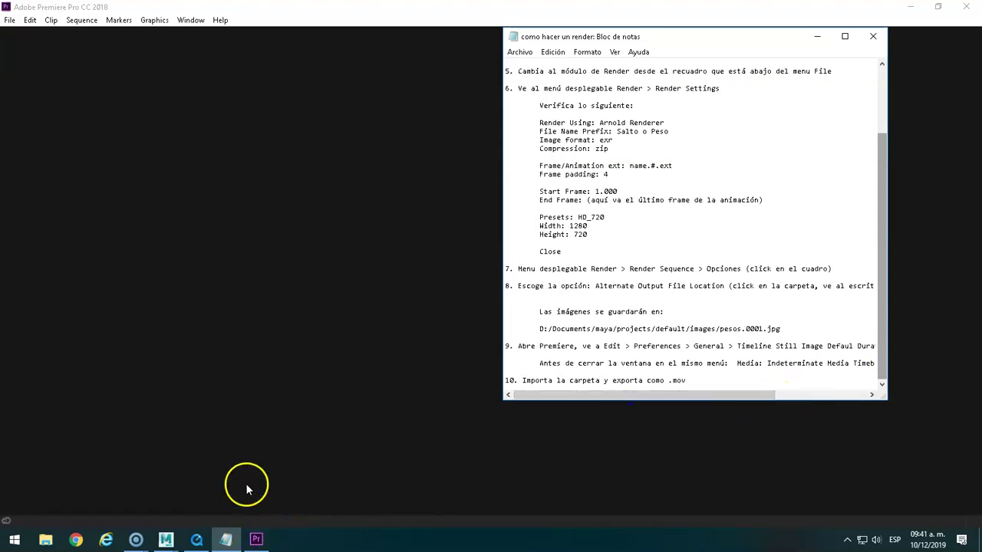
click(250, 14)
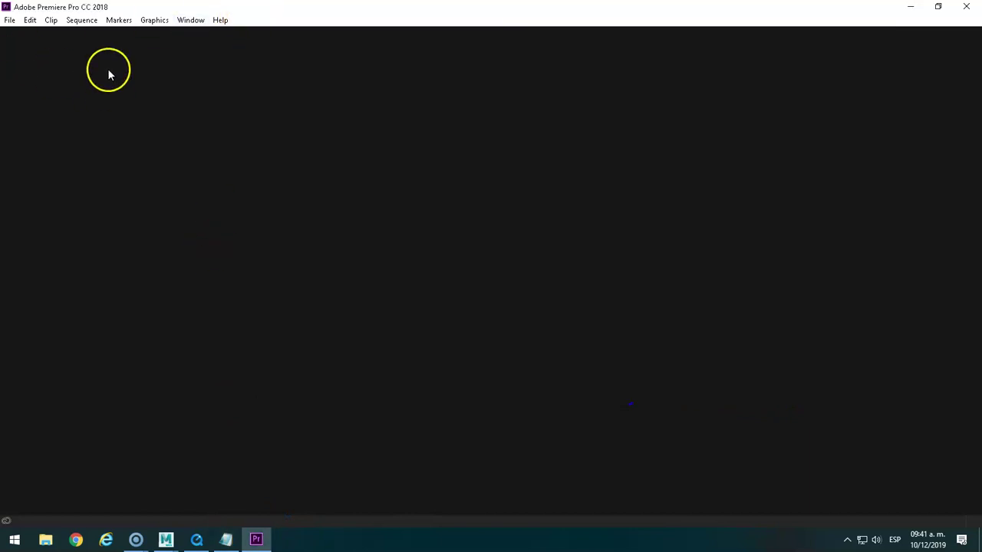
click(10, 20)
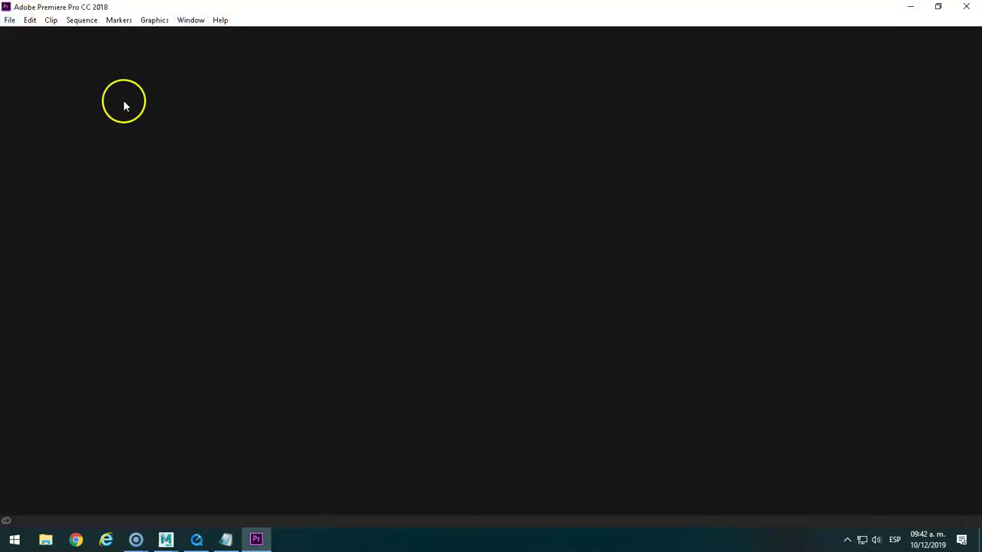
click(9, 20)
mouse_move(29, 34)
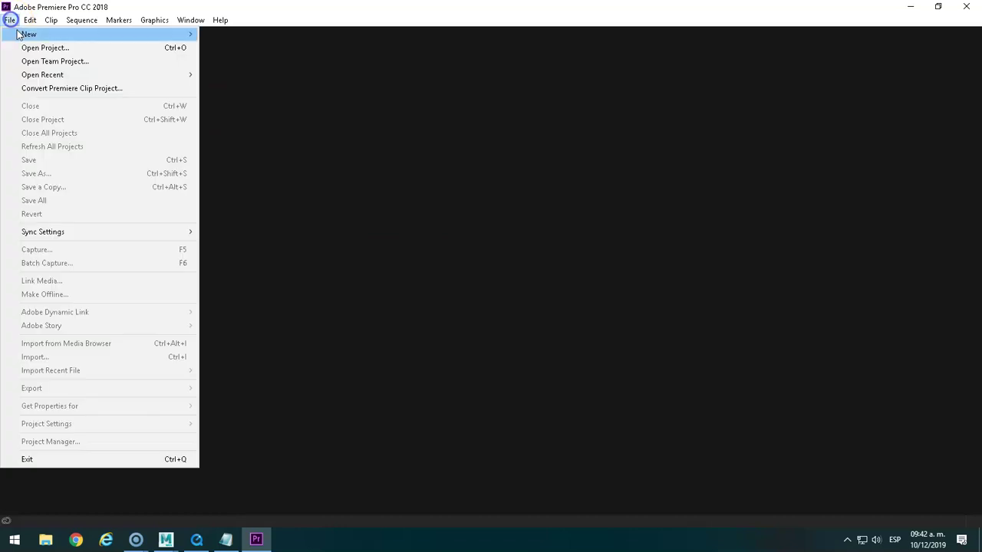
click(229, 37)
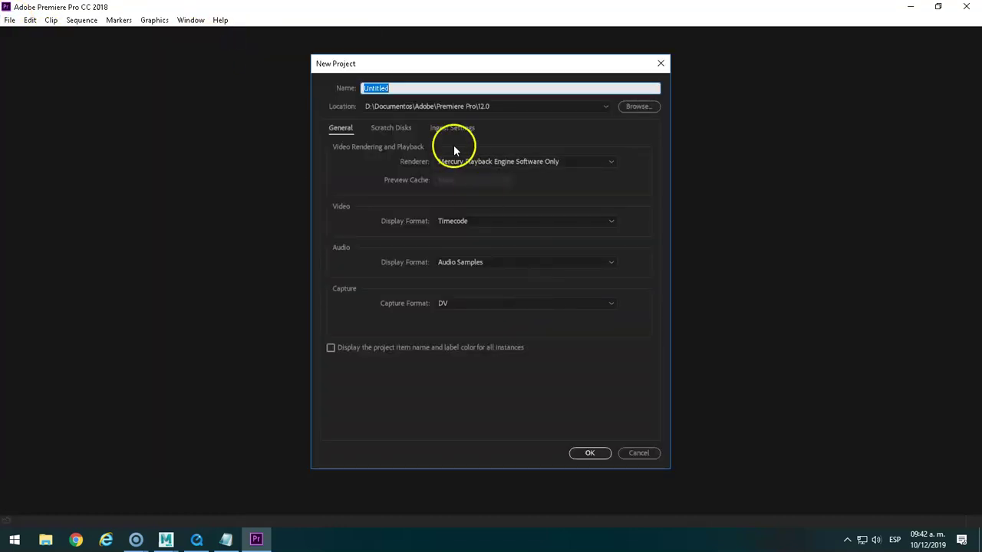
click(394, 129)
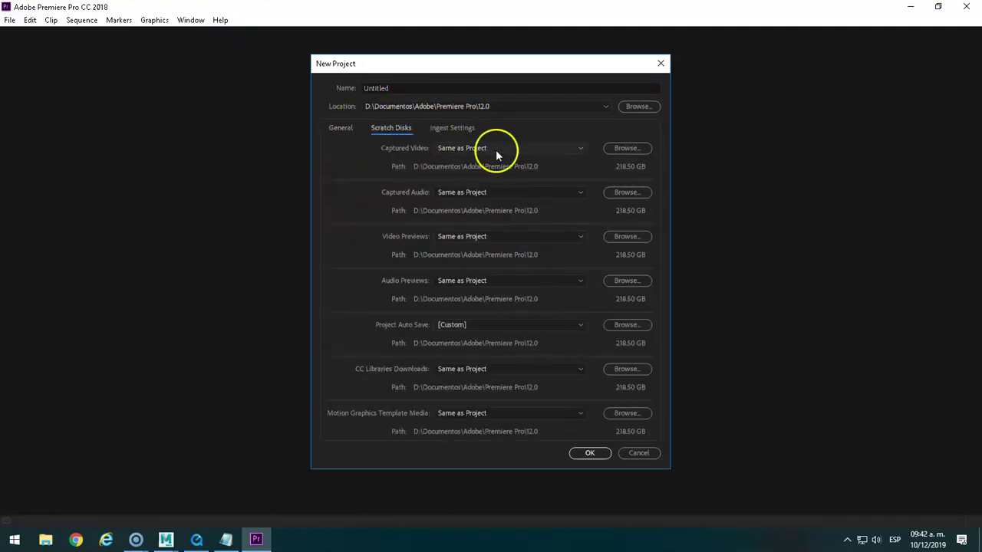
click(460, 131)
click(333, 128)
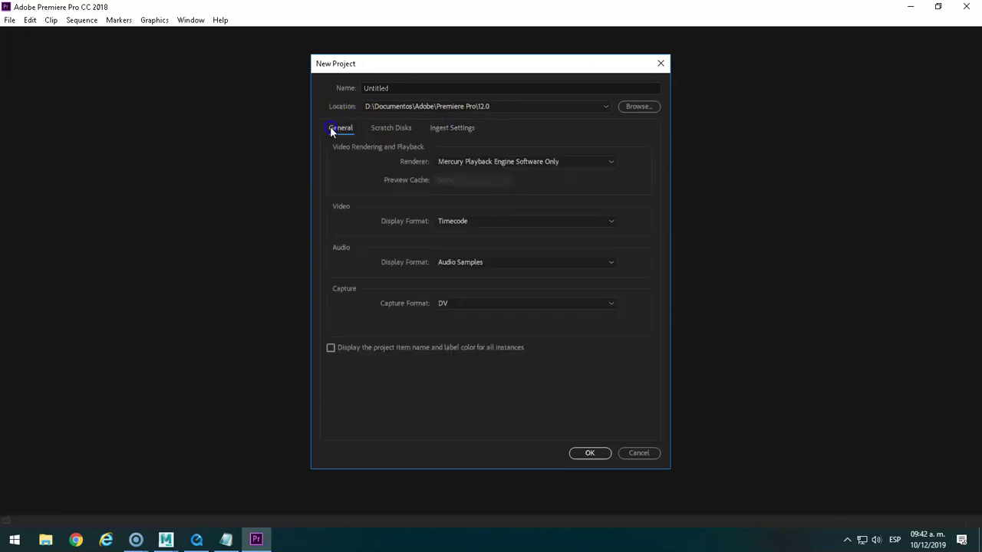
click(602, 451)
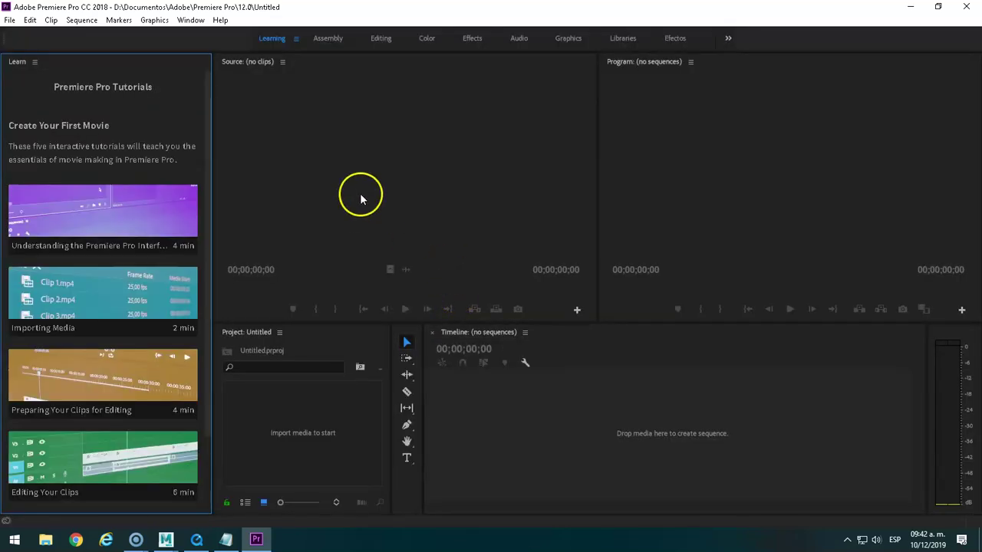
Step: Confirm the indeterminate media timebase stays at 24.00 fps in the Media preferences
click(10, 20)
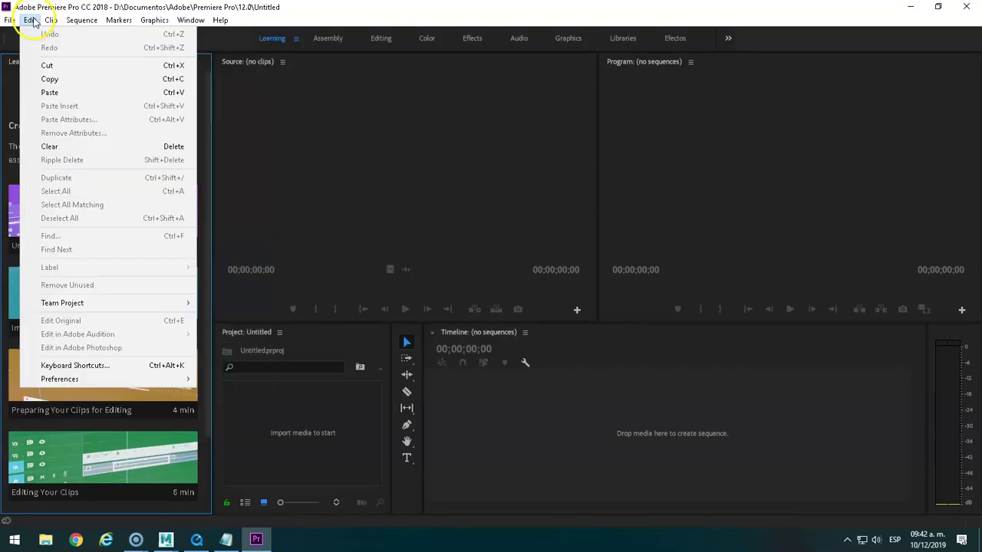
click(66, 380)
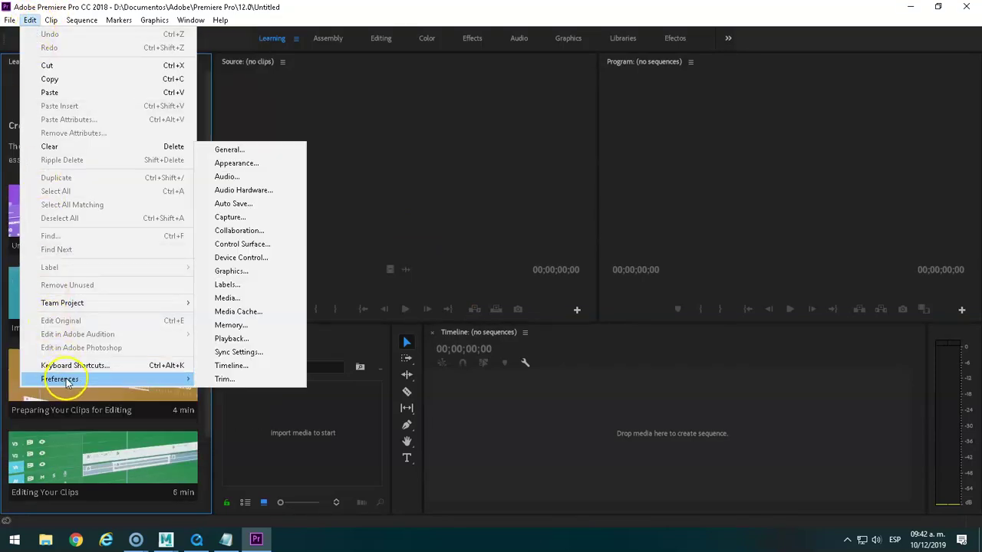
click(244, 150)
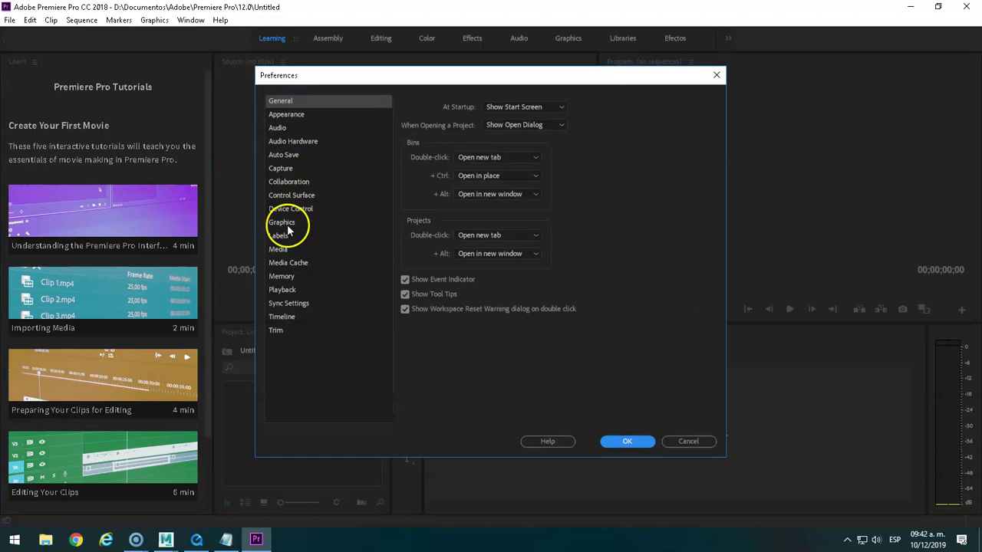
click(279, 251)
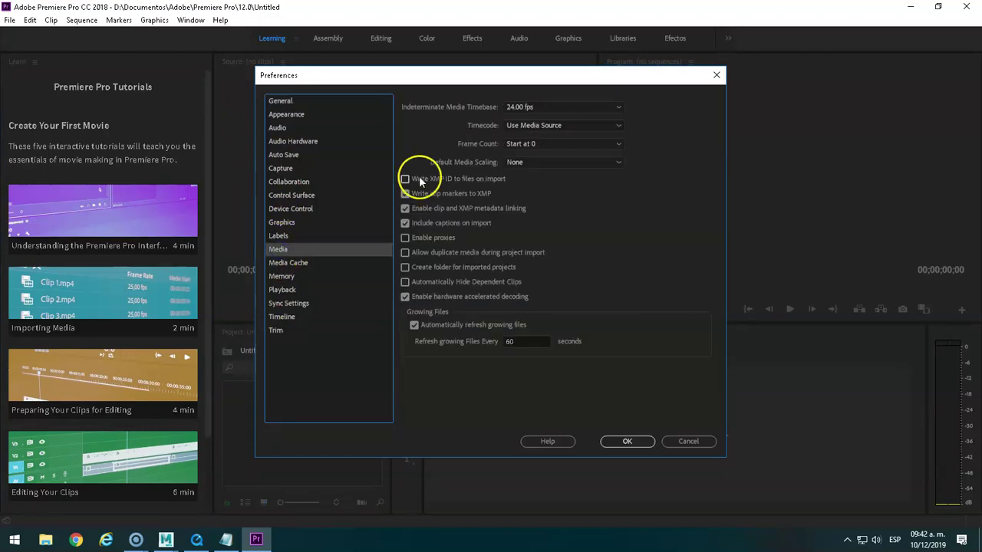
click(521, 109)
click(525, 135)
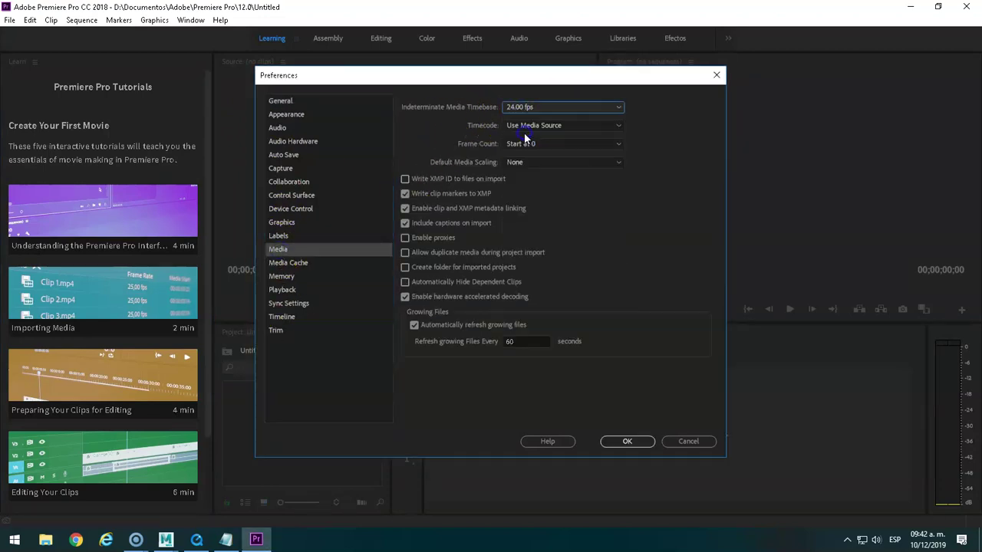
click(519, 110)
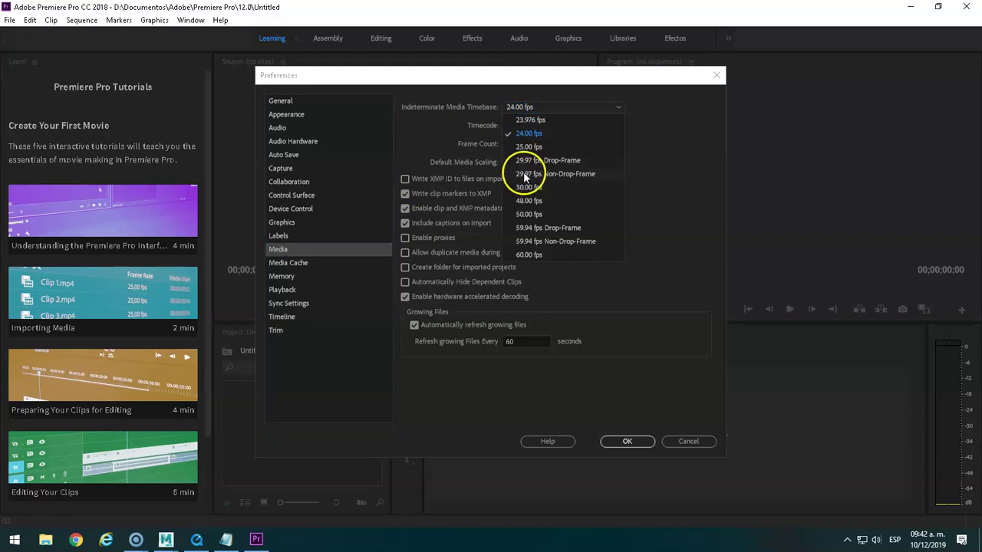
click(521, 135)
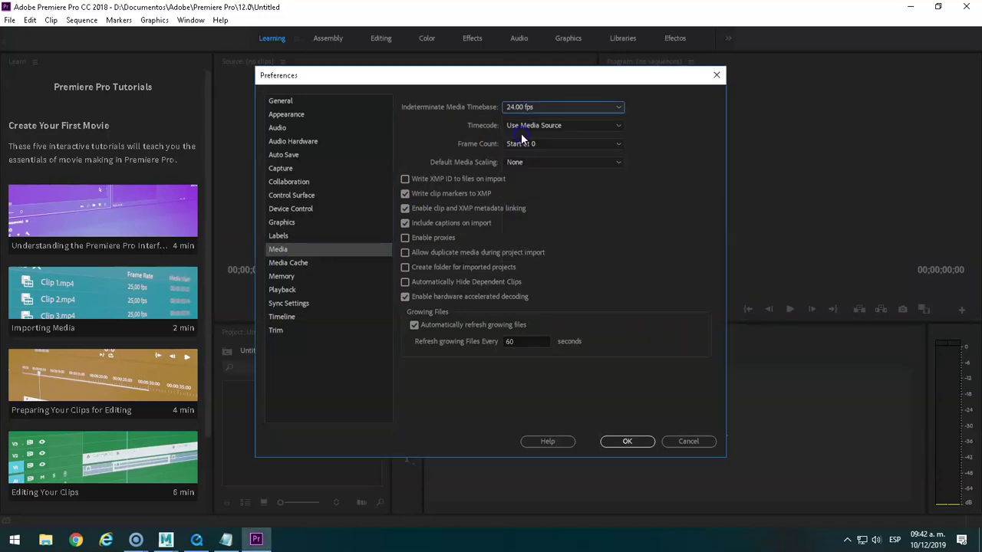
Step: Set the Timeline still image default duration to 1 frame and close Preferences
click(284, 319)
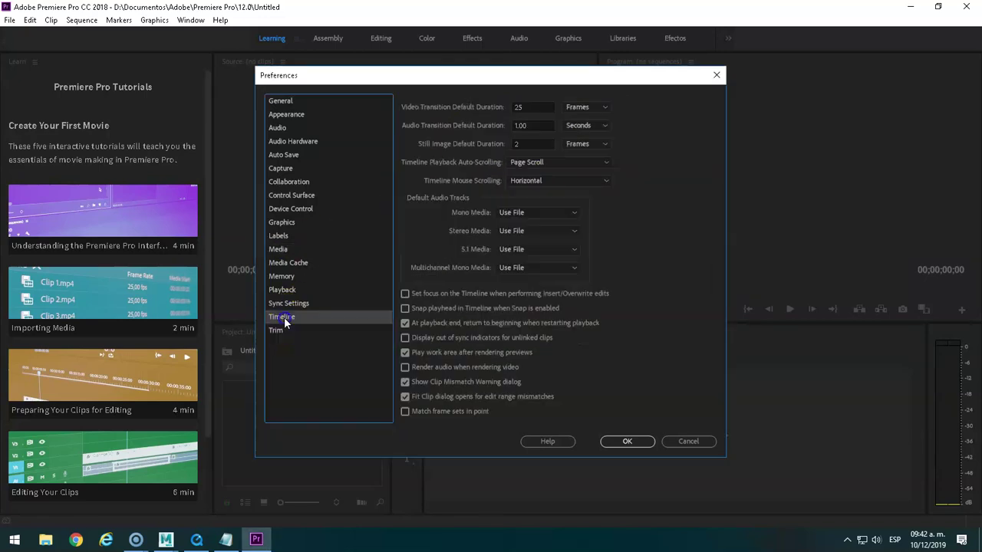
click(514, 165)
click(530, 107)
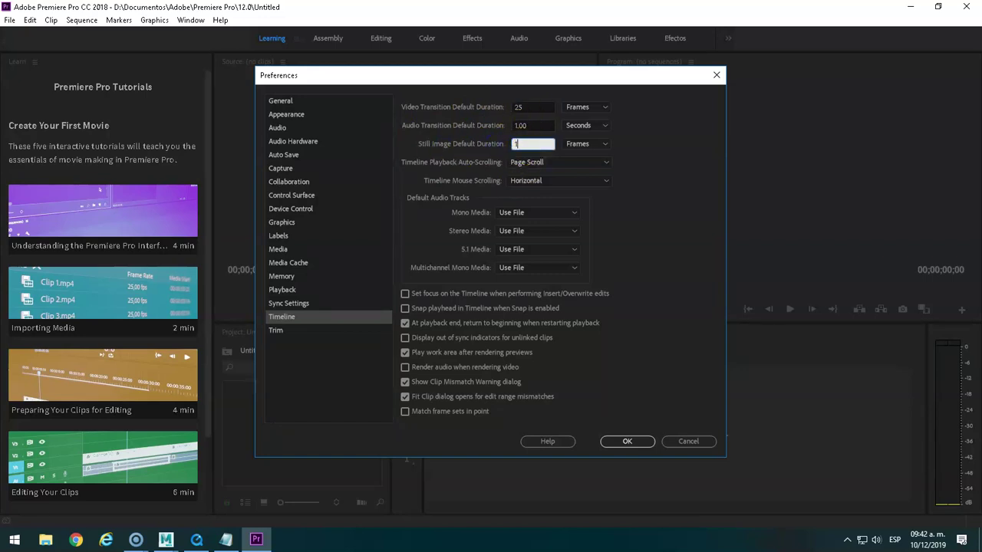
key(Return)
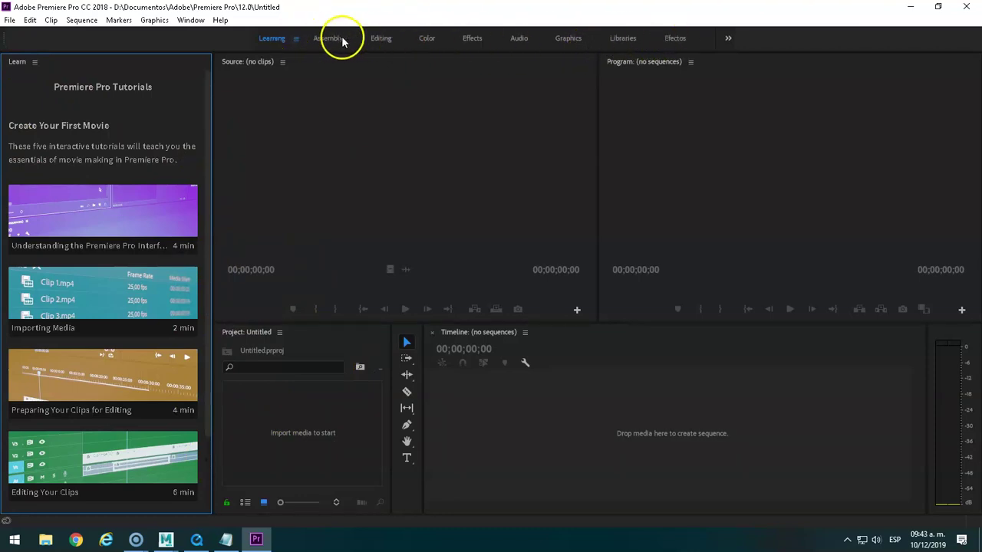
Step: Try the Efectos workspace, then return to the Editing workspace with the empty project
click(384, 39)
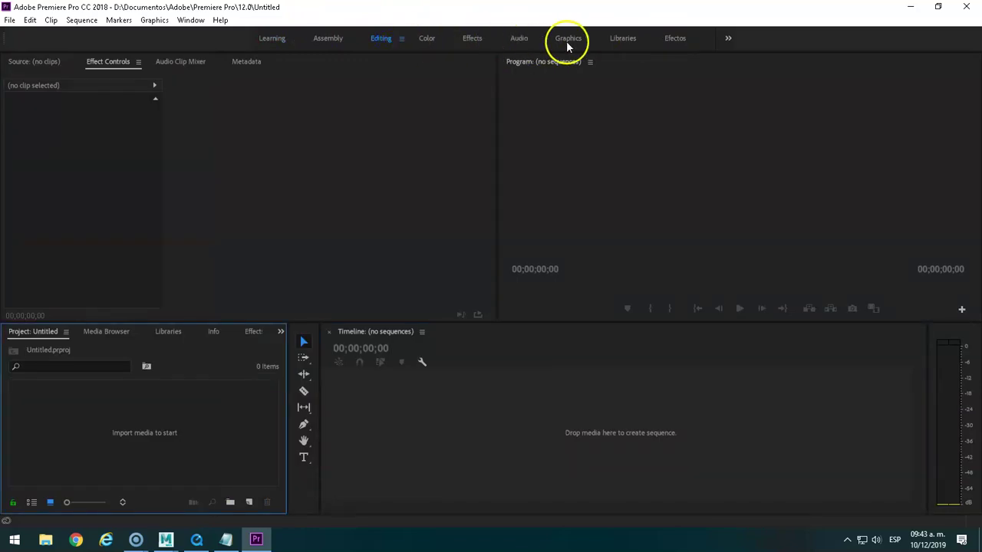
click(675, 38)
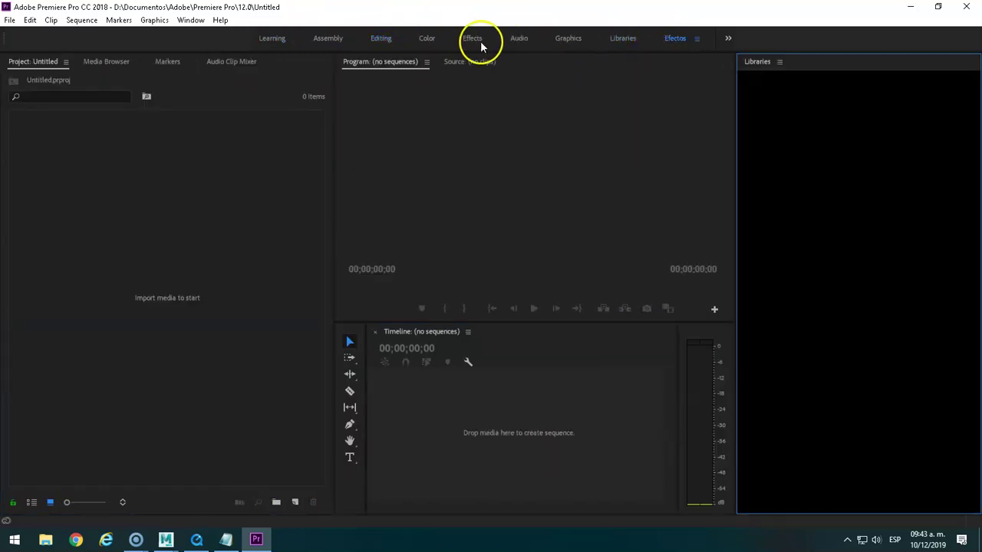
click(381, 40)
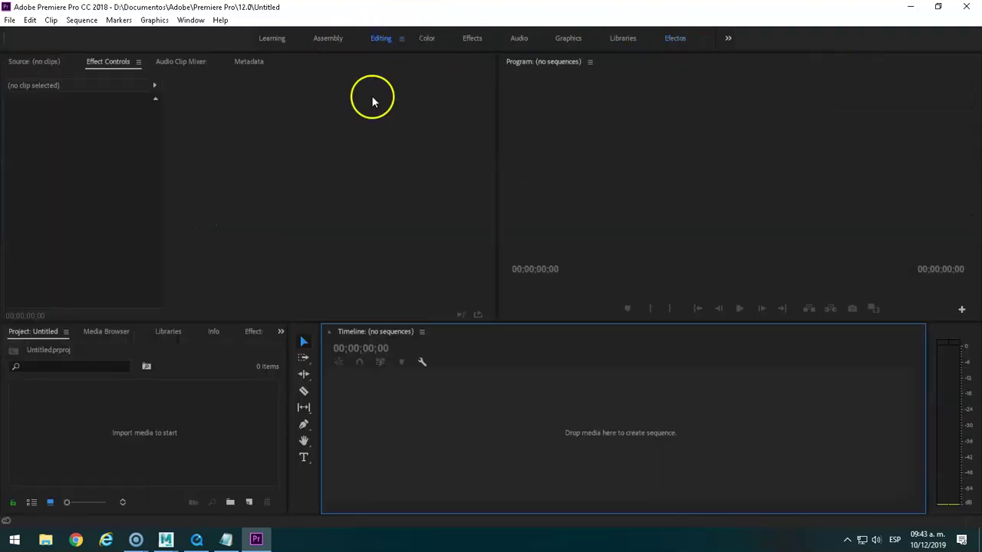
Step: Import the renders_peso folder from Escritorio into the Project panel
double_click(88, 434)
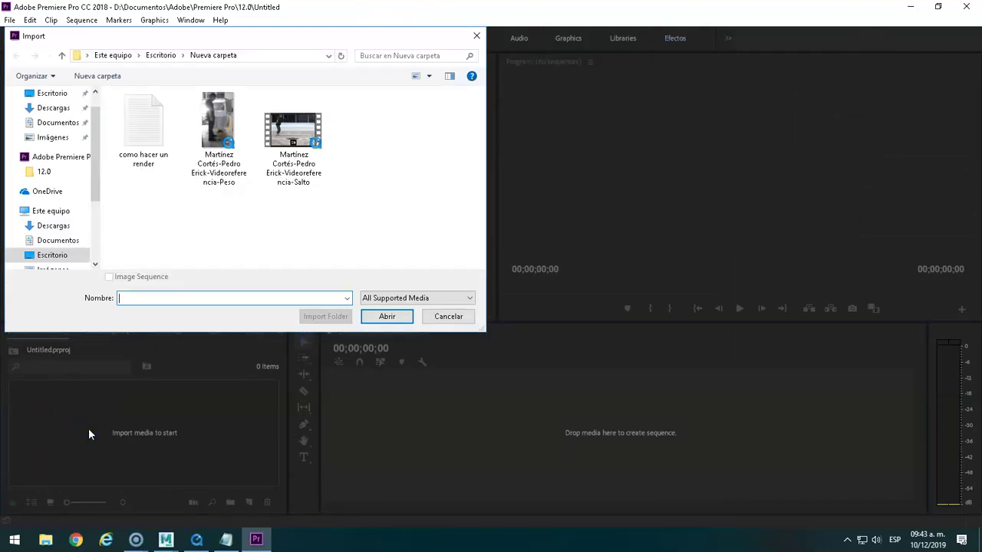
mouse_move(52, 177)
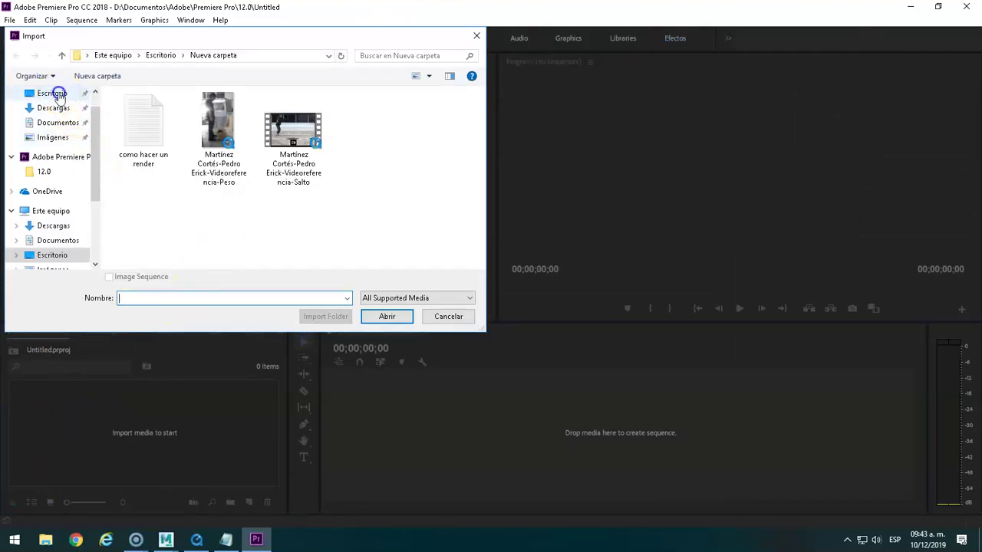
click(42, 94)
click(154, 128)
click(322, 322)
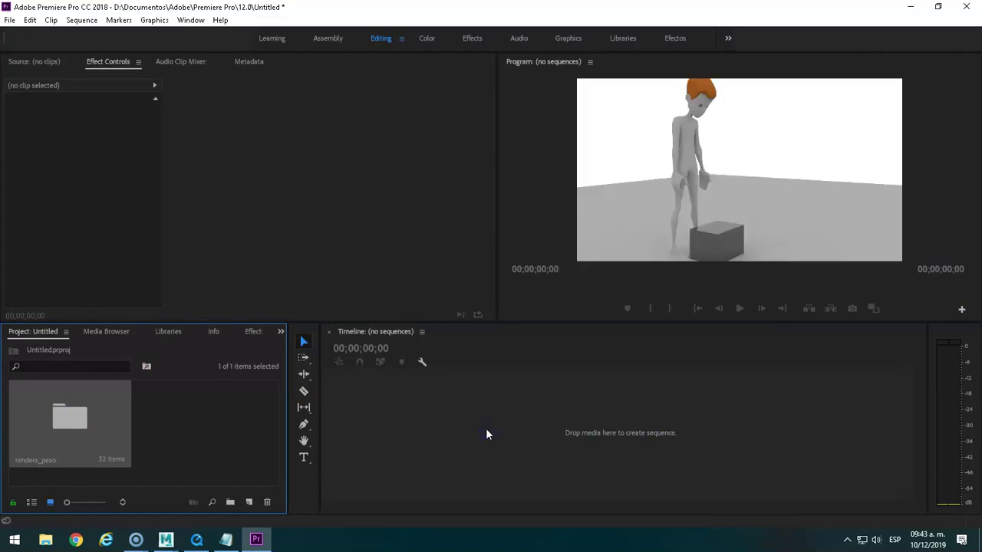
Step: Preview the renders_peso animation and shift the first clip later on the timeline
mouse_move(471, 362)
mouse_down()
mouse_move(667, 354)
mouse_move(633, 347)
mouse_move(679, 340)
mouse_move(643, 346)
mouse_up()
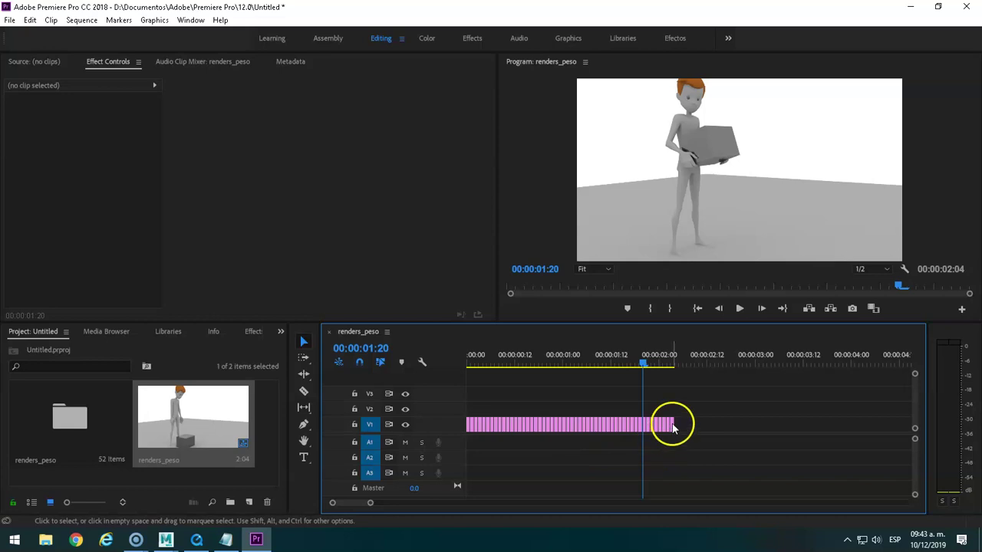
mouse_move(643, 363)
mouse_down()
mouse_move(671, 366)
mouse_move(429, 368)
mouse_move(578, 374)
mouse_move(443, 363)
mouse_up()
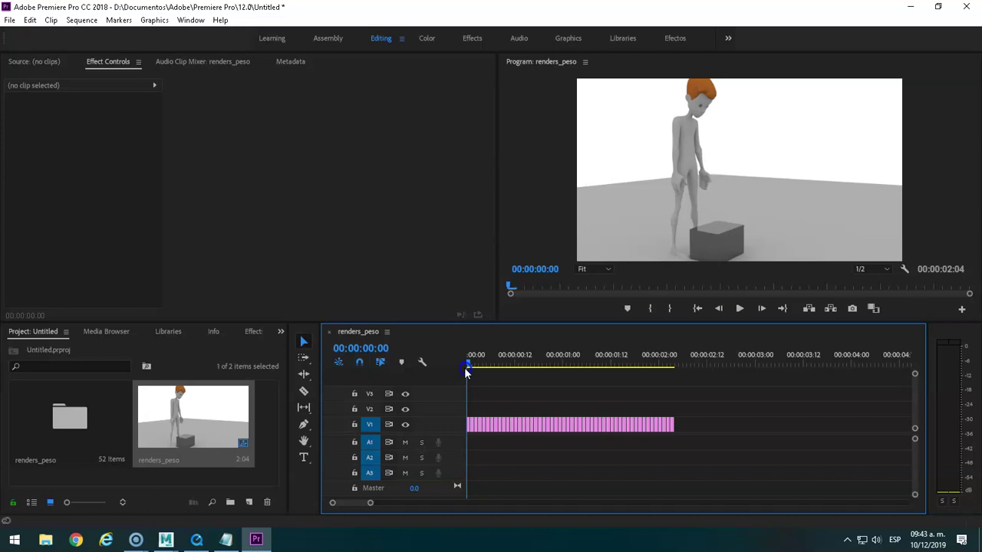
mouse_move(470, 368)
mouse_down()
mouse_move(676, 352)
mouse_move(463, 358)
mouse_up()
key(space)
key(space)
mouse_move(700, 418)
mouse_down()
mouse_move(472, 442)
mouse_move(603, 428)
mouse_move(606, 417)
mouse_up()
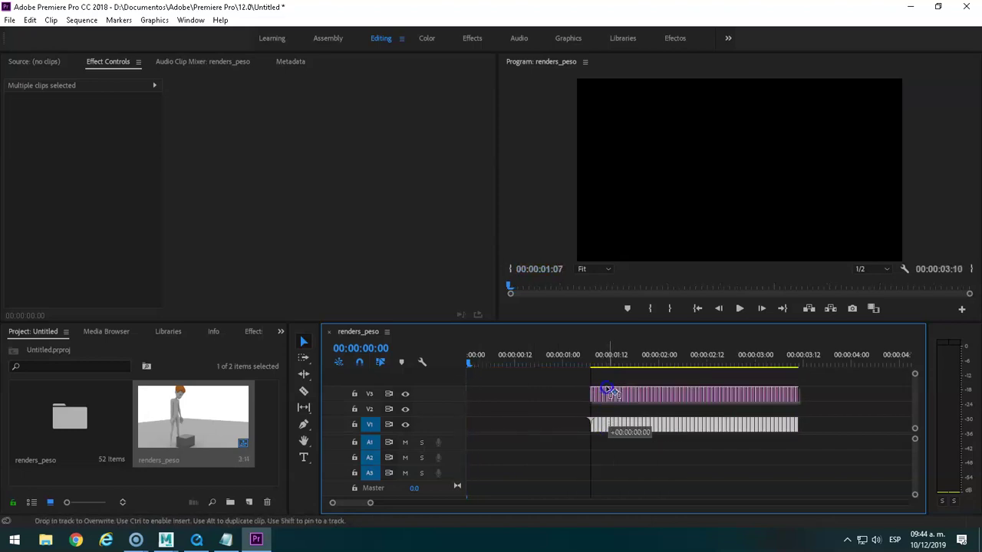
drag(605, 417, 607, 431)
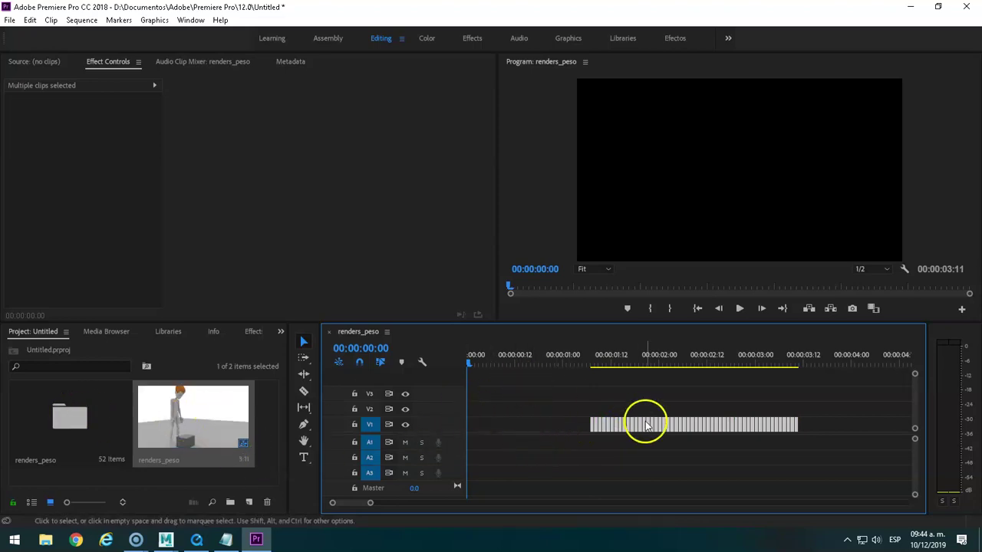
drag(592, 425, 734, 424)
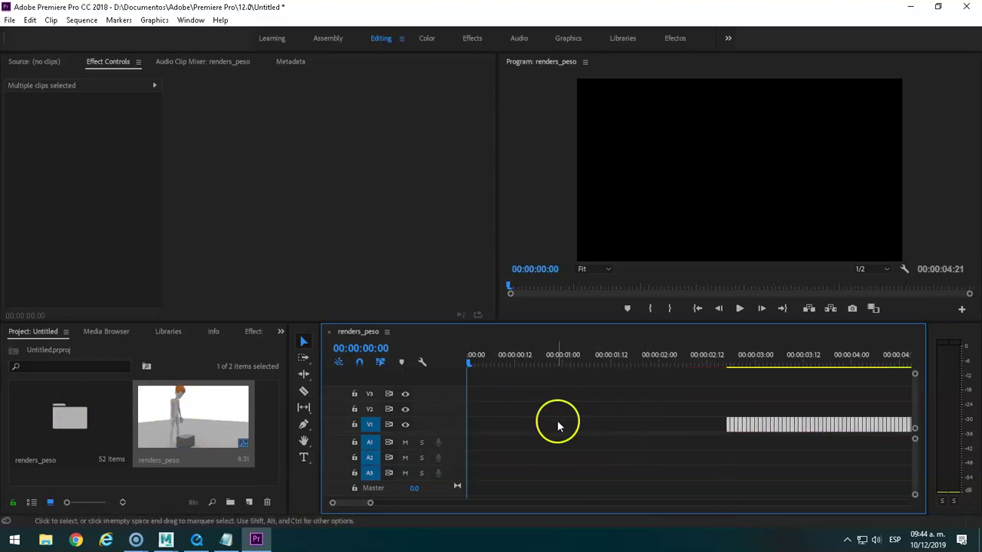
Step: Add a second renders_peso copy on V3 and place the clips back to back
click(194, 417)
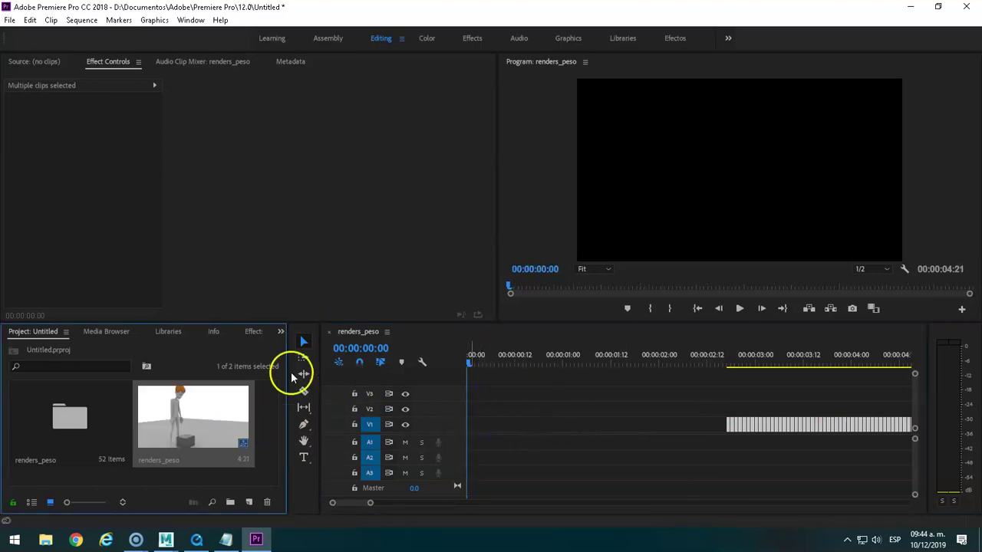
mouse_move(72, 417)
mouse_down()
mouse_move(392, 385)
mouse_move(472, 397)
mouse_up()
mouse_move(476, 360)
mouse_down()
mouse_move(658, 373)
mouse_move(476, 367)
mouse_up()
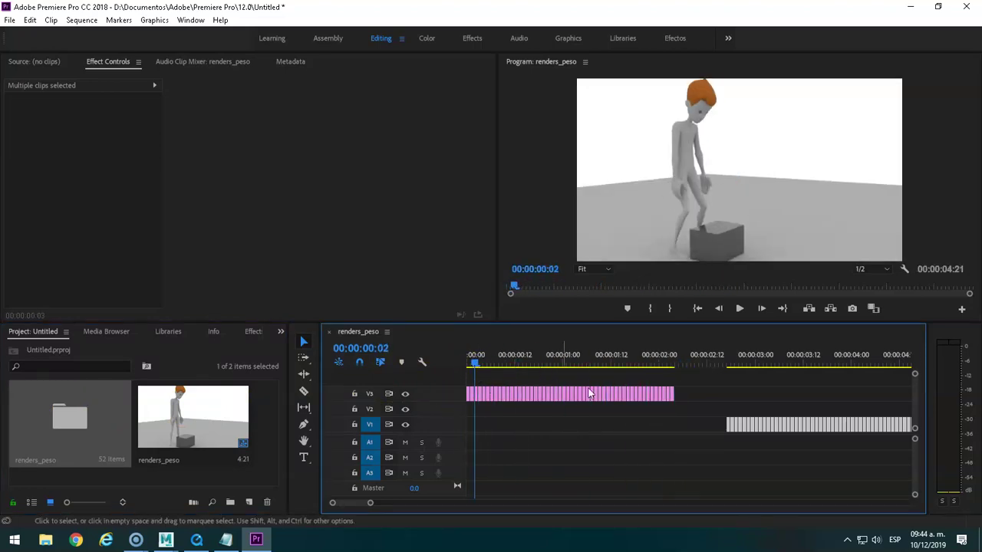
scroll(723, 421, down, 2)
mouse_move(371, 504)
mouse_down()
mouse_move(402, 503)
mouse_move(379, 503)
mouse_up()
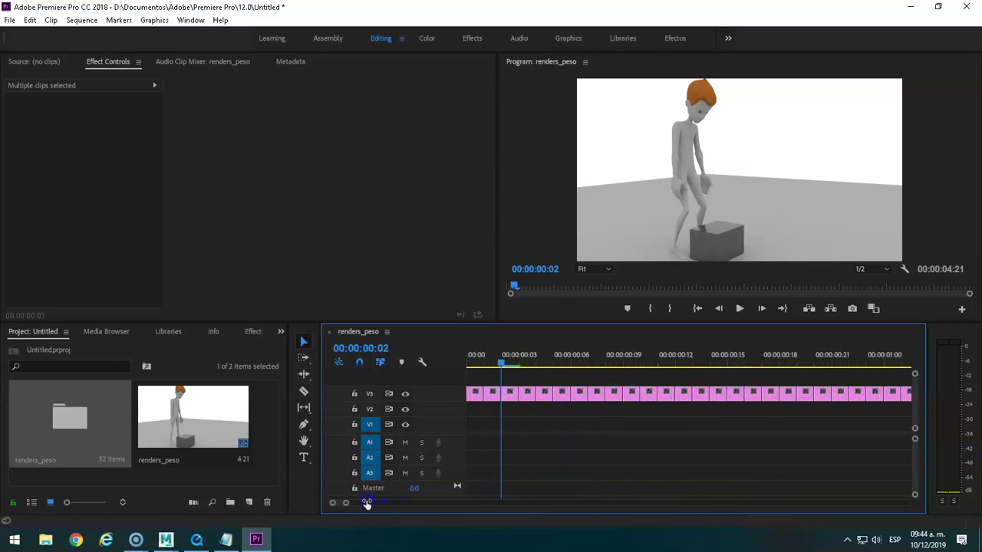
mouse_move(662, 424)
mouse_down()
mouse_move(640, 428)
mouse_move(627, 399)
mouse_move(622, 408)
mouse_up()
Step: Check the cut at 00:00:02:02 and clear the clip selection
drag(476, 362, 603, 362)
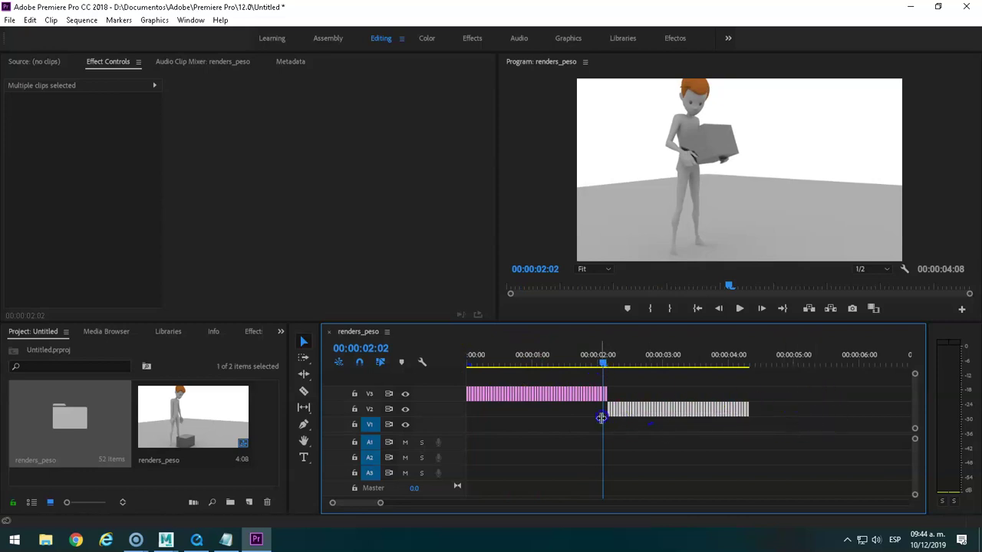
drag(657, 401, 453, 405)
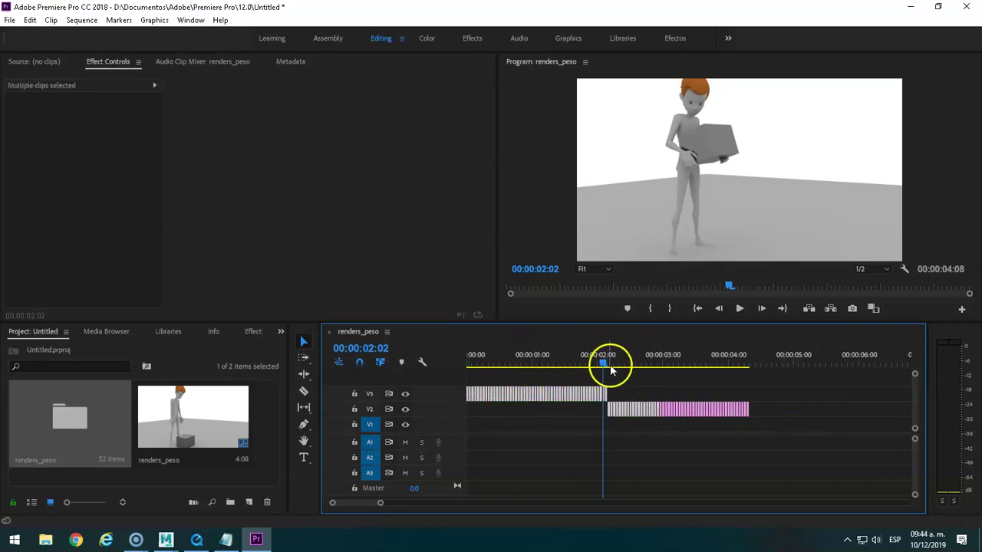
click(635, 396)
click(486, 395)
click(529, 376)
click(135, 217)
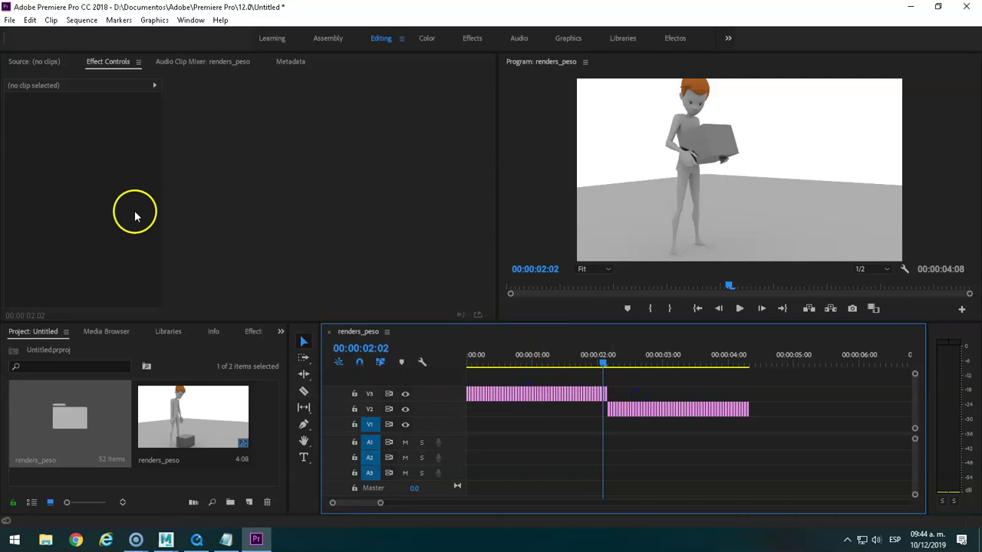
click(10, 21)
mouse_move(31, 388)
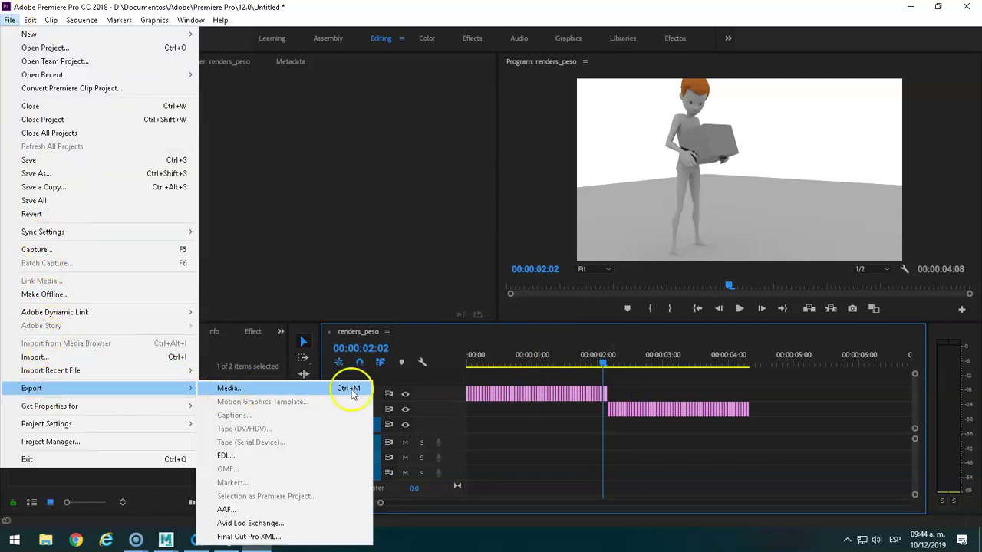
Step: Keep H.264 as the export format and save the output as renders_peso.mp4 on the Desktop
click(353, 390)
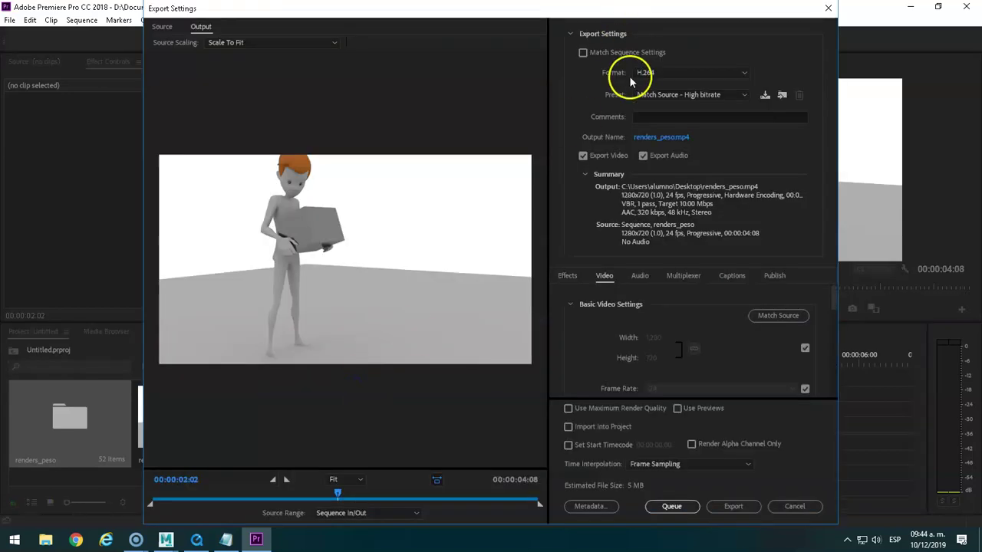
click(645, 73)
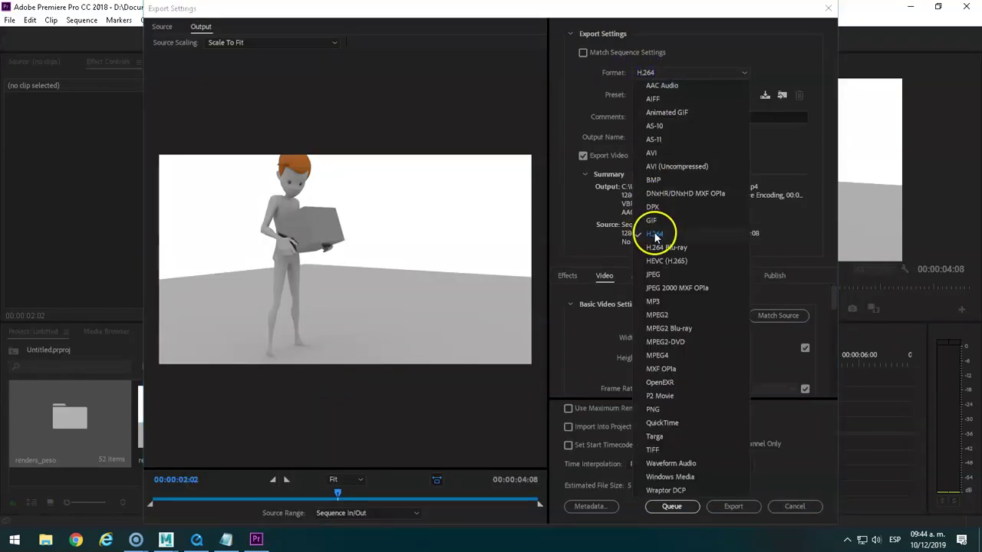
click(652, 233)
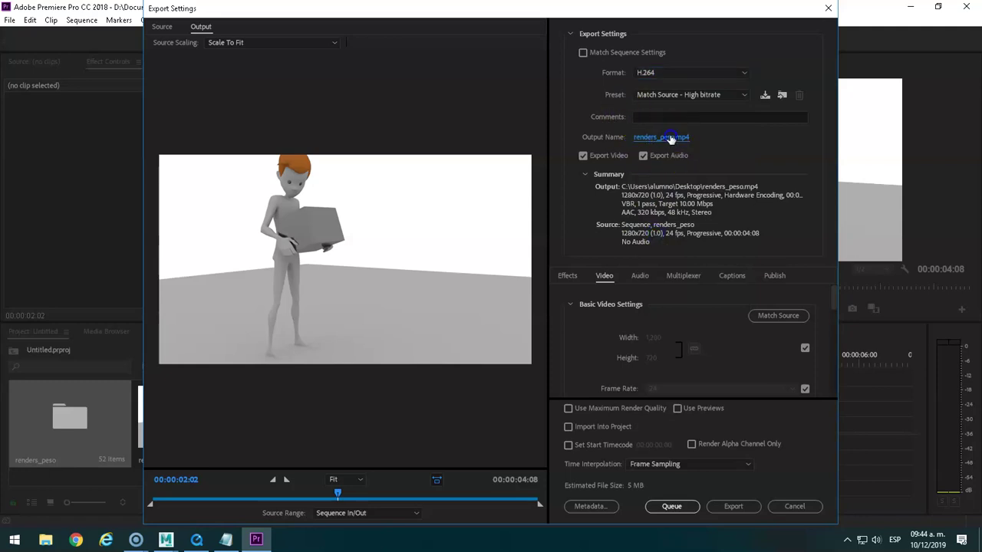
click(664, 138)
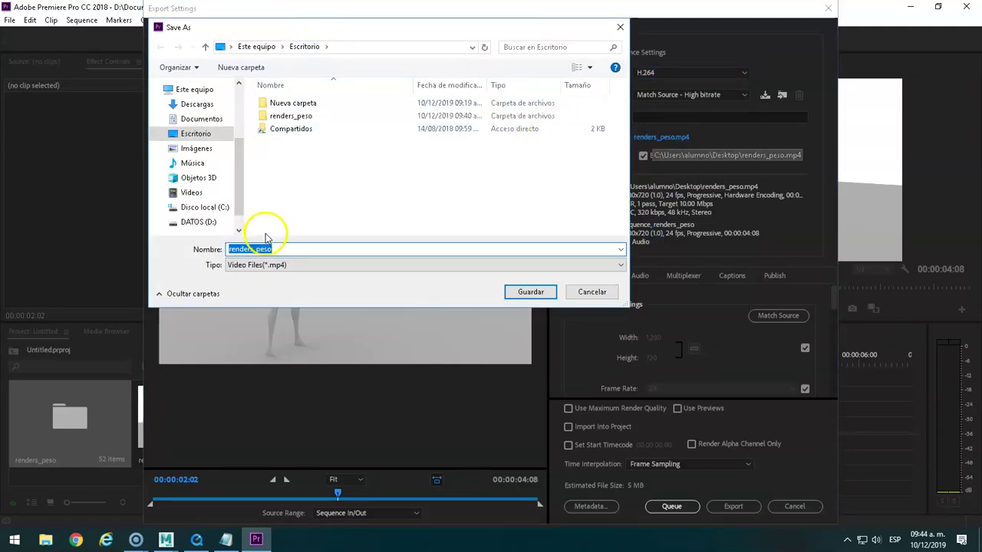
click(230, 249)
click(536, 293)
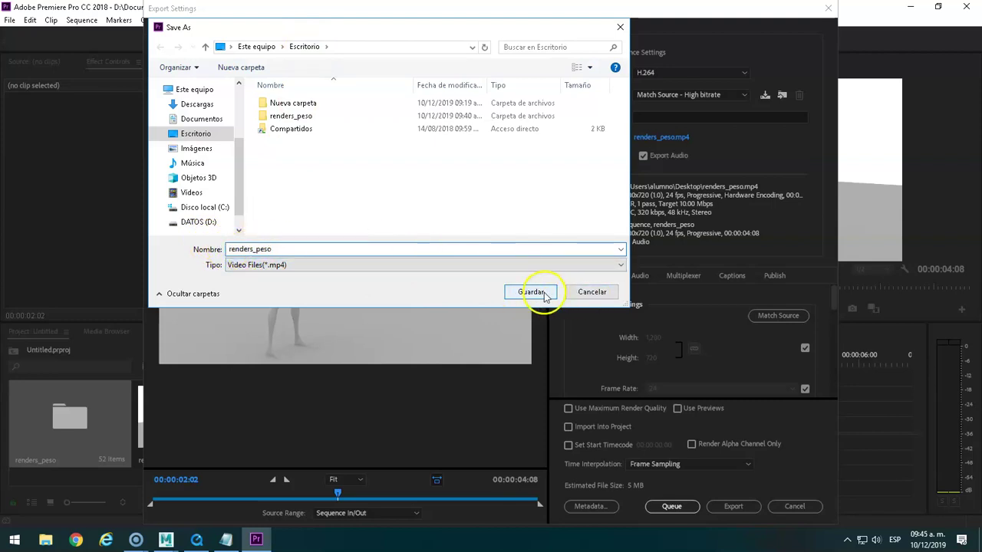
click(541, 294)
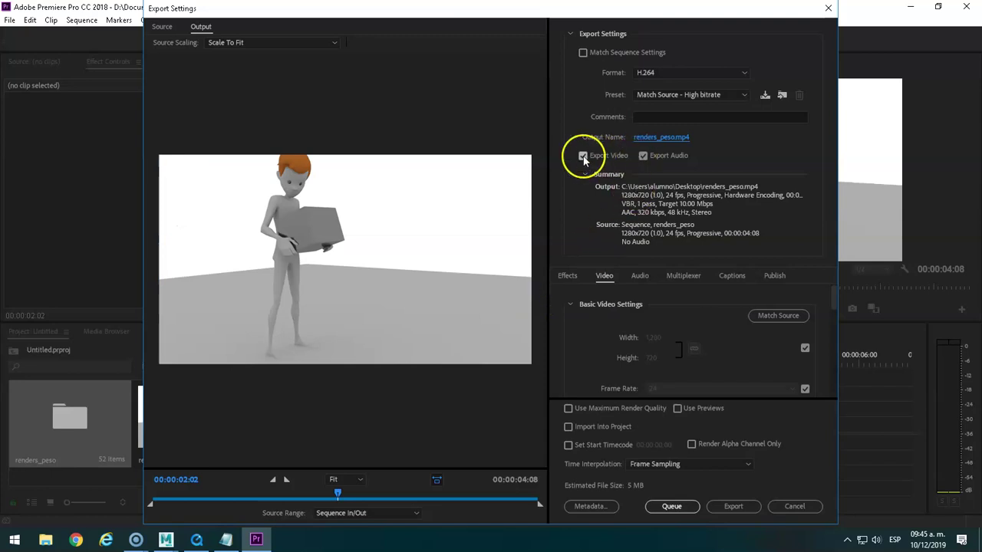
Step: Exclude audio from the export and scroll down to the bitrate settings
click(643, 157)
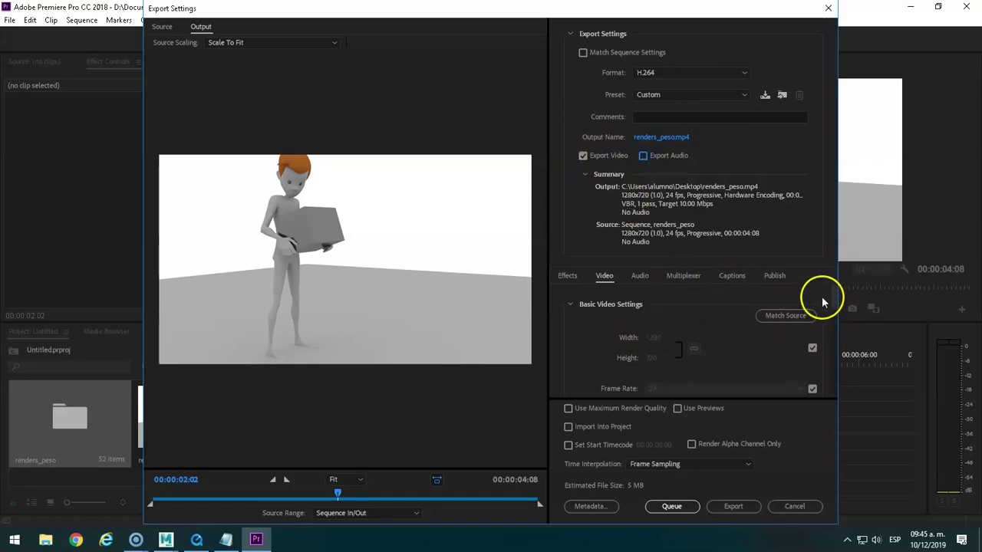
mouse_move(834, 296)
mouse_down()
mouse_move(837, 333)
mouse_move(831, 295)
mouse_up()
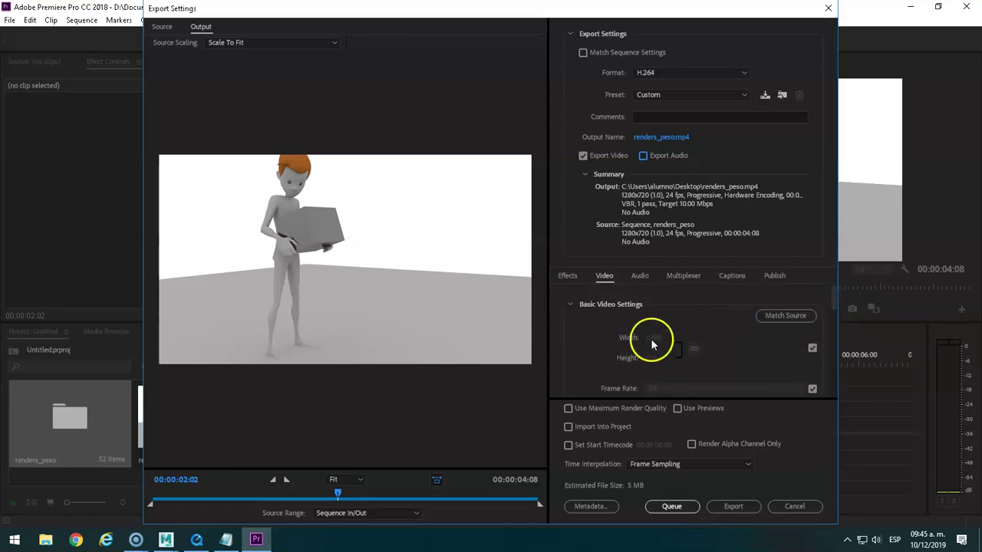
drag(834, 298, 834, 323)
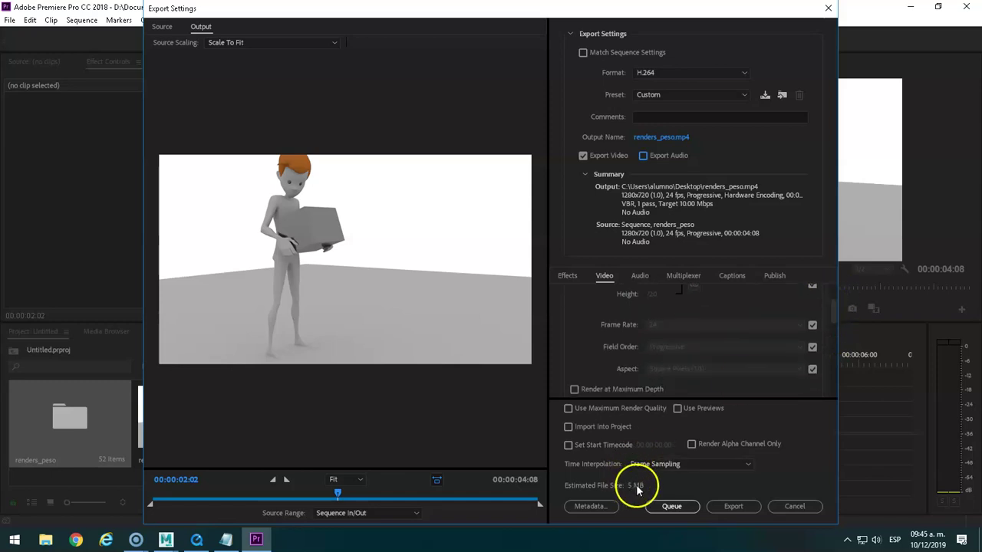
drag(833, 322, 834, 379)
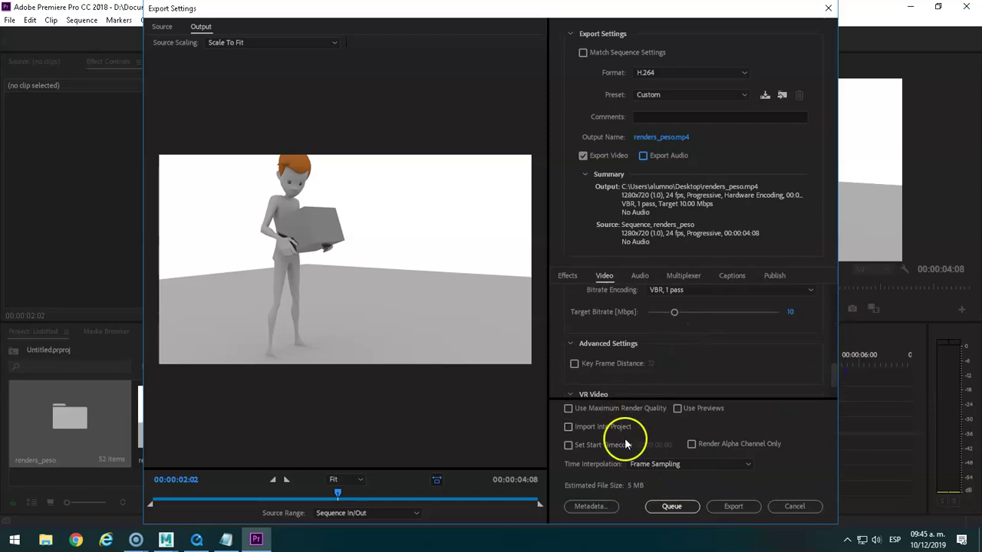
Step: Set the target bitrate to 10 Mbps and start encoding renders_peso.mp4
drag(779, 314, 748, 318)
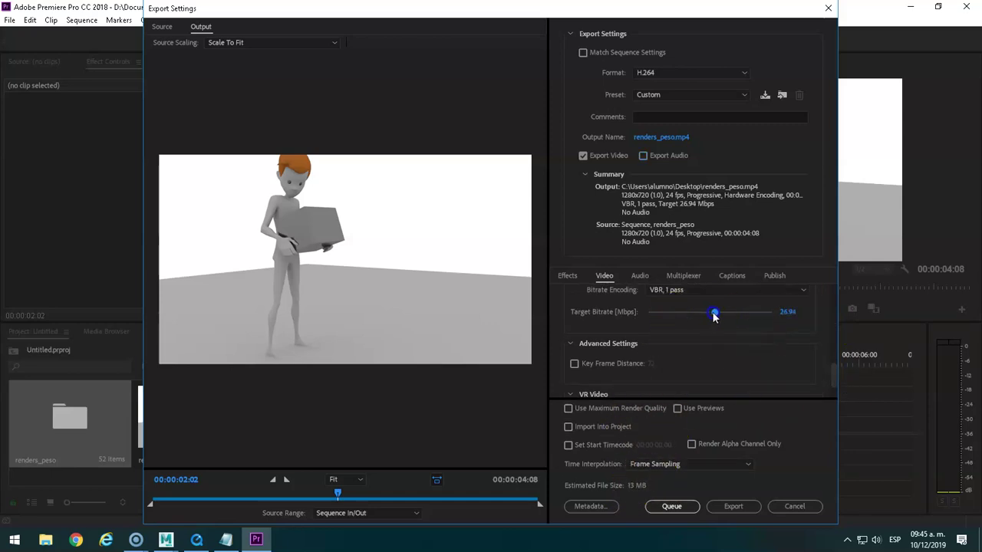
drag(745, 314, 745, 314)
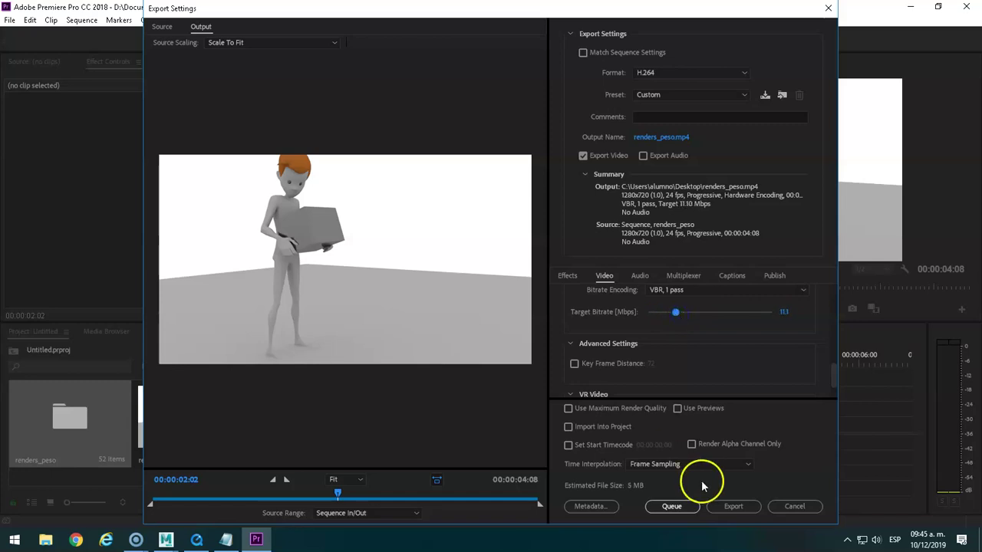
click(777, 312)
click(782, 313)
text(10)
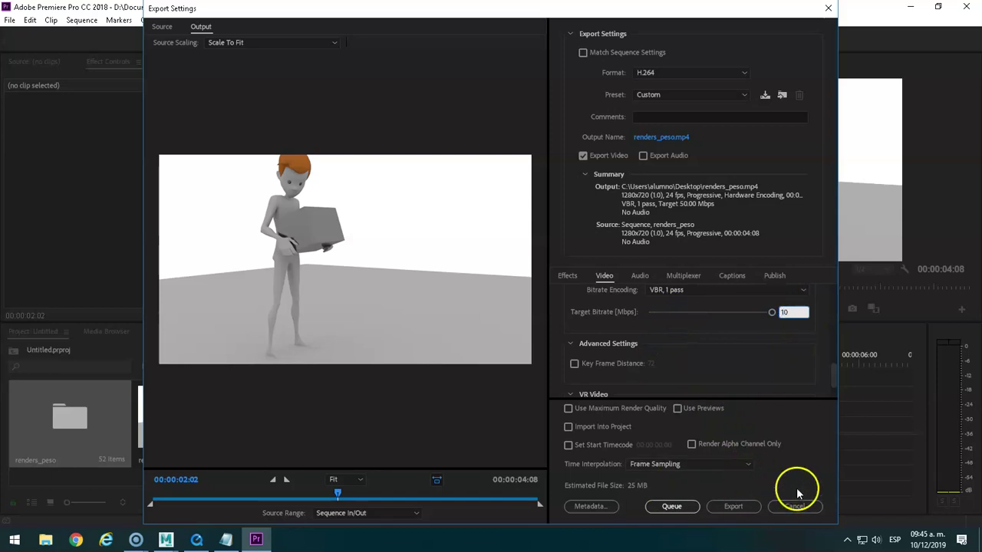
key(Return)
click(731, 509)
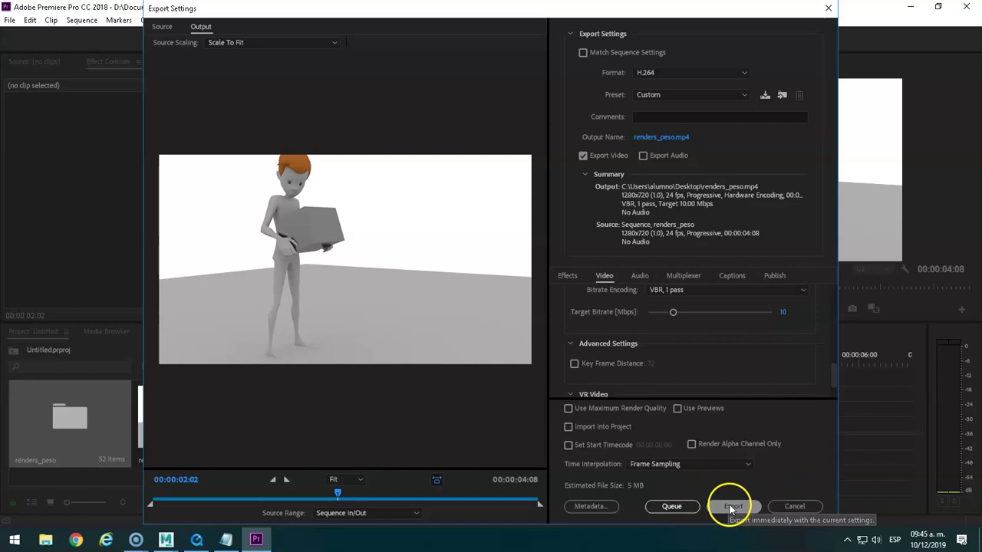
click(730, 508)
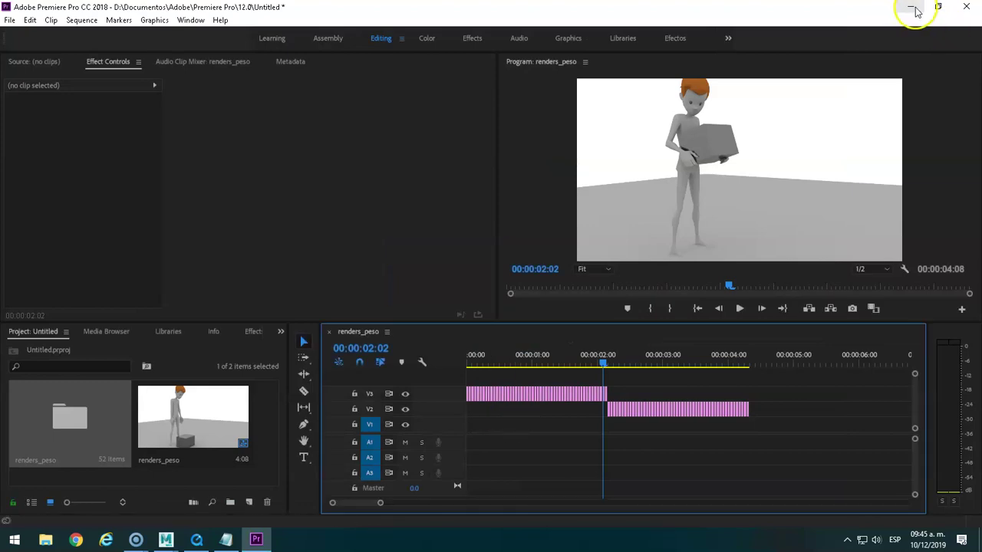
Step: Minimize Premiere and select the whole export instruction on line 10 of the render notes
click(911, 7)
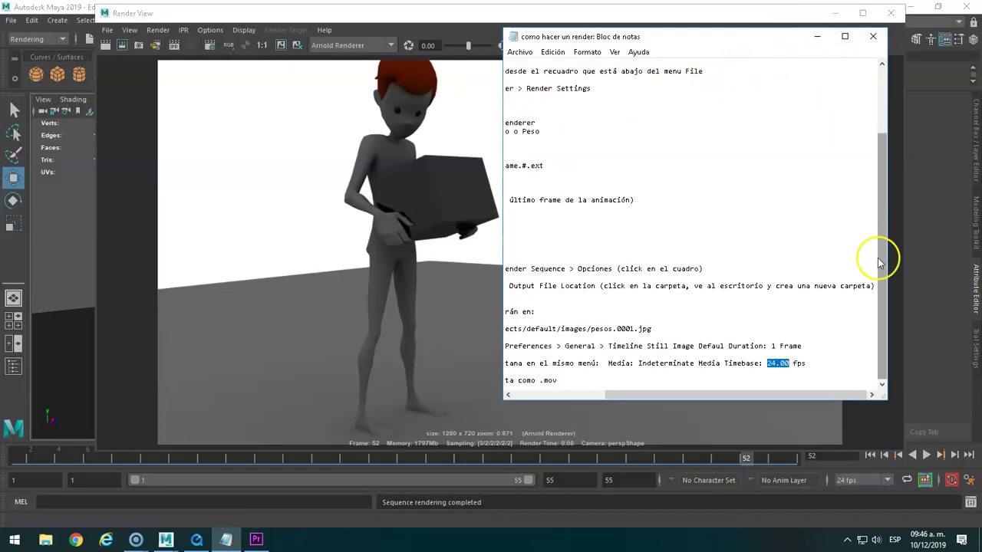
click(873, 298)
drag(873, 304, 873, 312)
mouse_move(640, 397)
mouse_down()
mouse_move(671, 396)
mouse_move(592, 388)
mouse_up()
drag(549, 381, 686, 381)
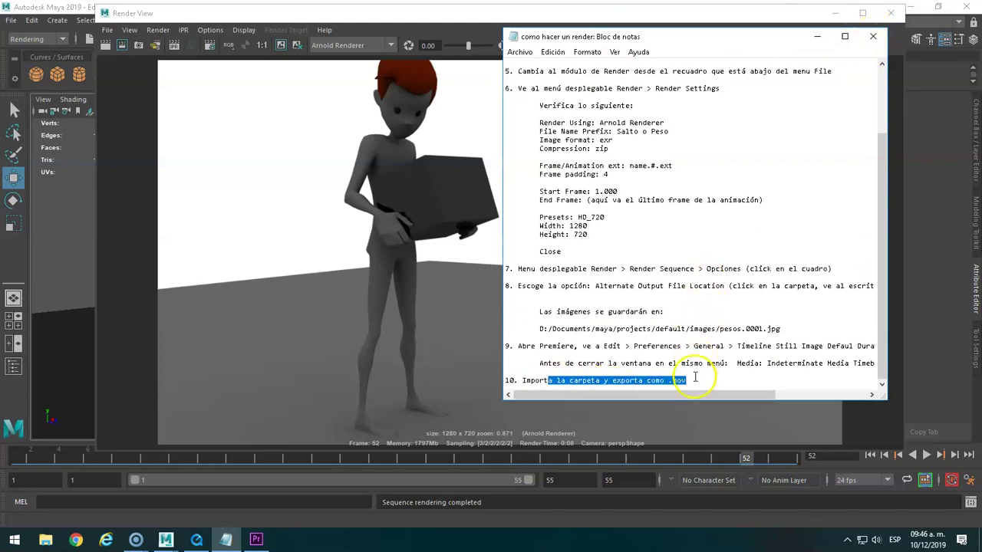
key(shift+Home)
Step: Close the render notes and the Render View, then minimize Maya
click(872, 38)
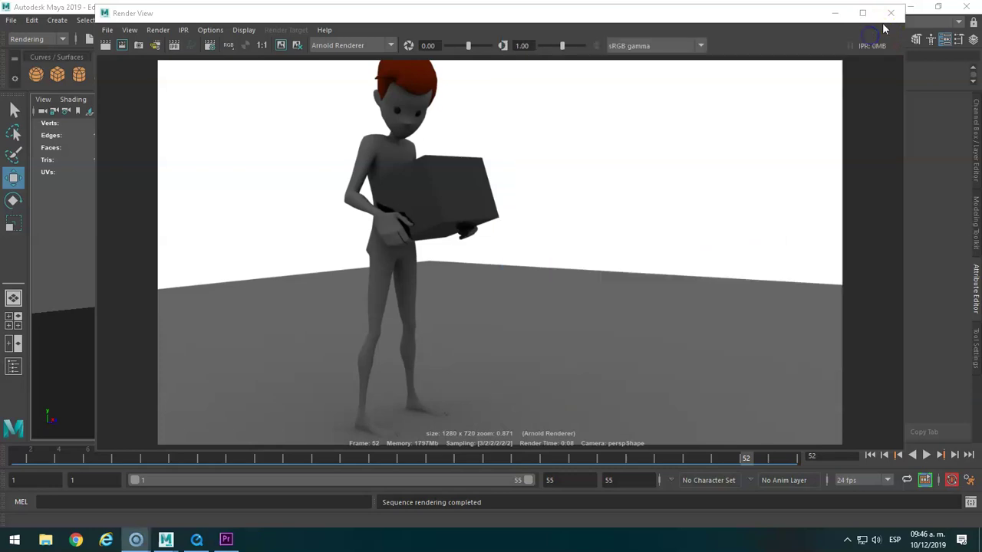
click(893, 14)
click(907, 6)
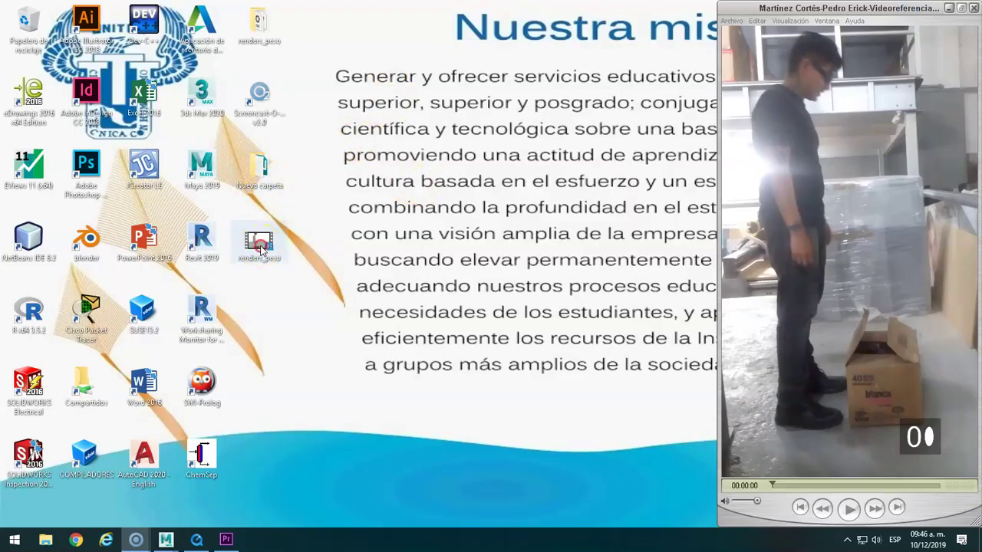
Step: Confirm renders_peso is a 3.64 MB MPEG-4 movie in Propiedades, then open it for playback
right_click(261, 258)
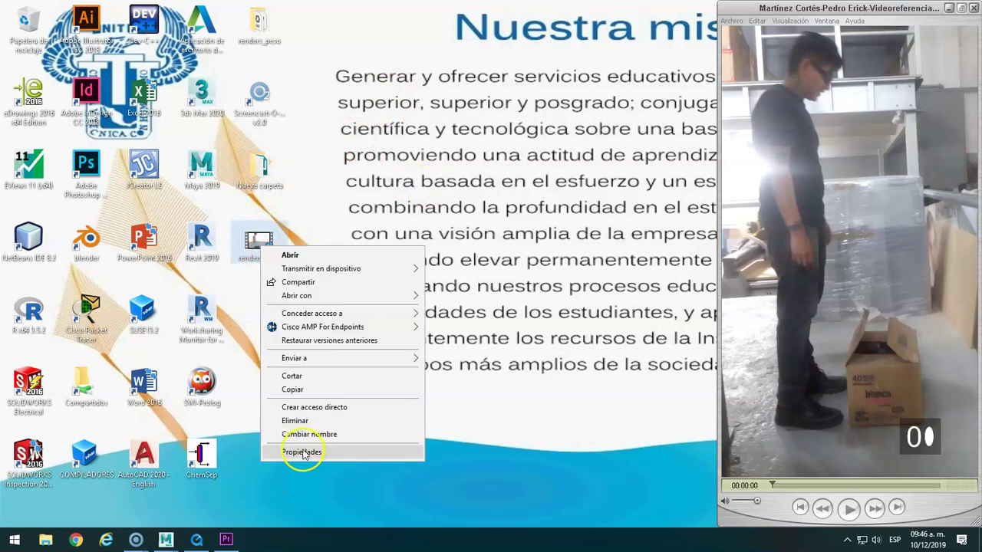
click(293, 452)
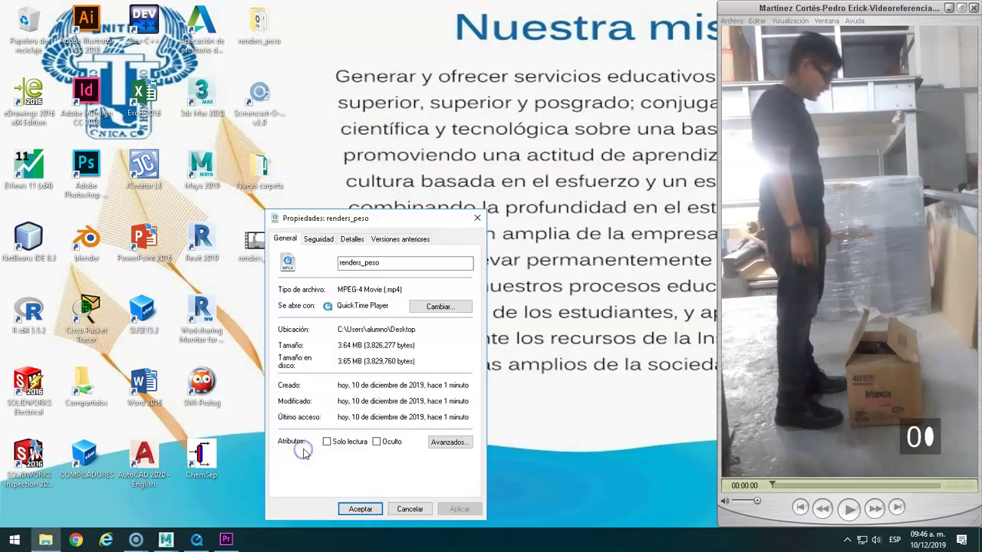
click(360, 510)
double_click(267, 244)
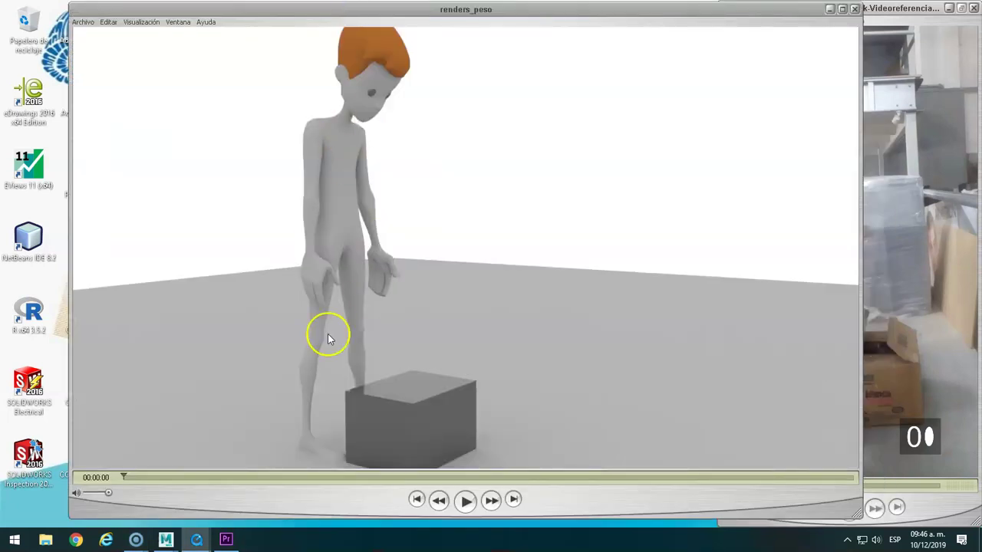
Step: Move the player window to the right and reopen renders_peso in QuickTime Player
click(810, 14)
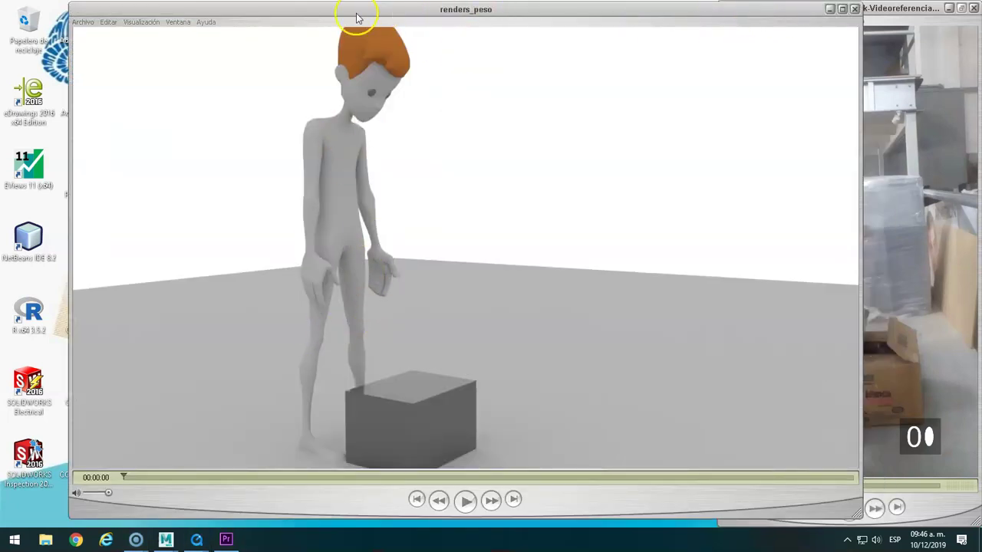
drag(357, 16, 714, 31)
right_click(260, 244)
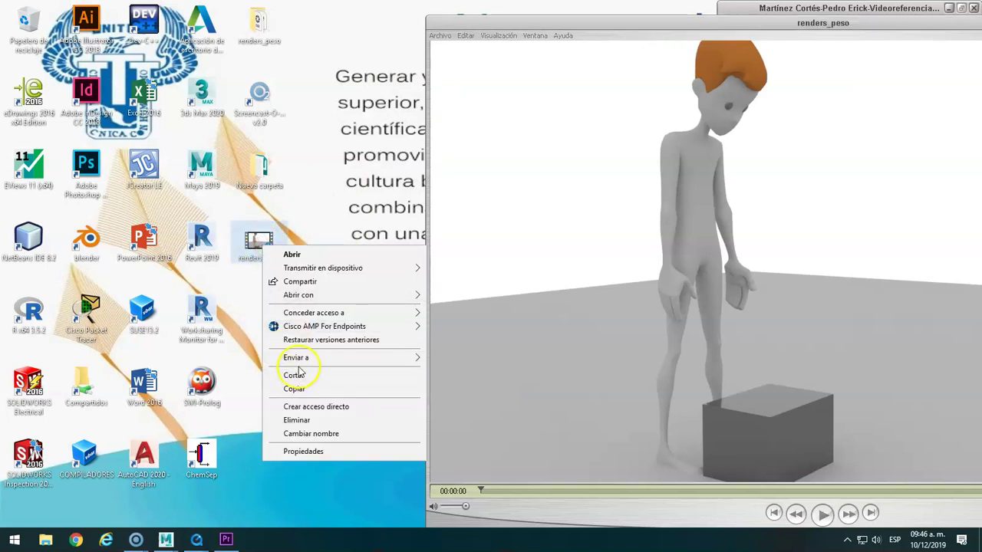
mouse_move(298, 295)
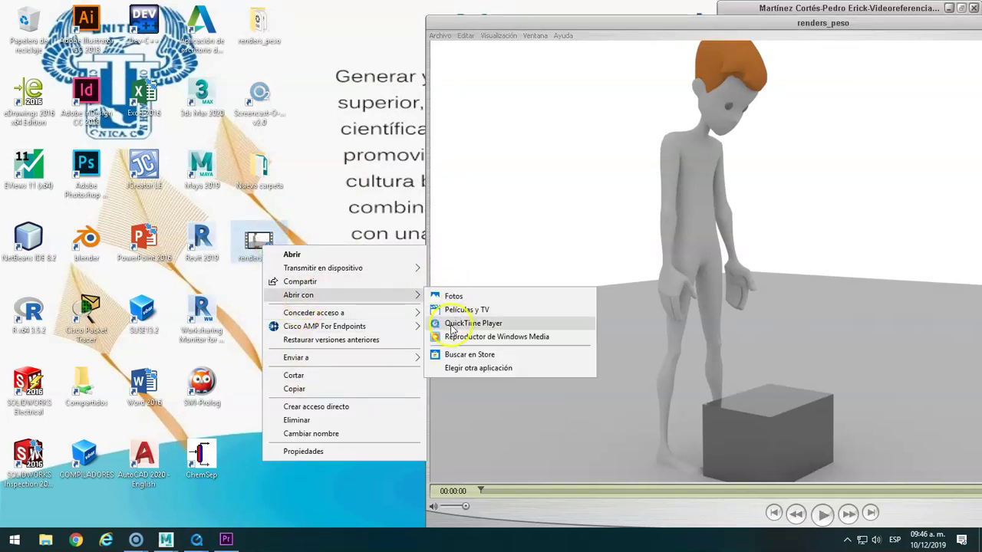
click(452, 328)
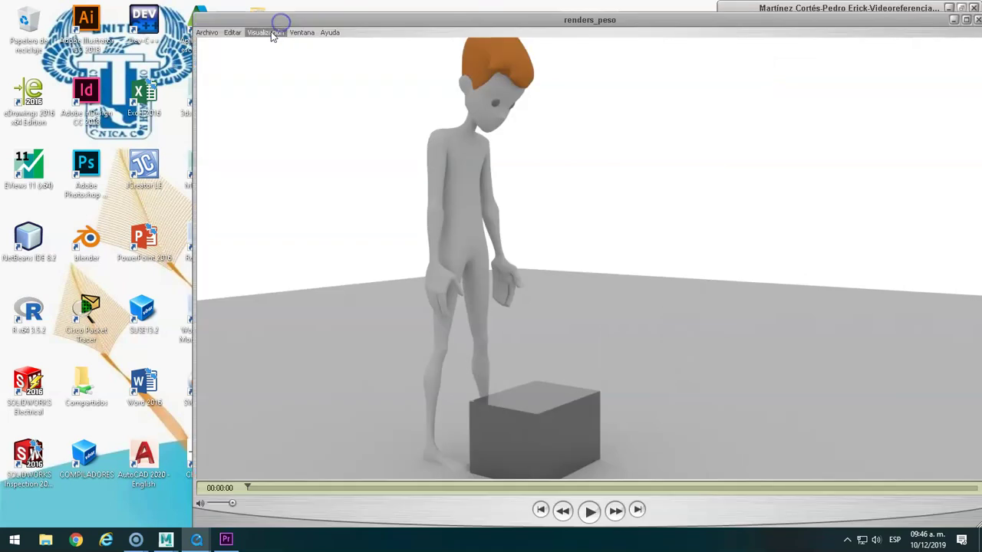
Step: Play renders_peso full screen, replay it, scrub through the box lift, then close the player
key(ctrl+f)
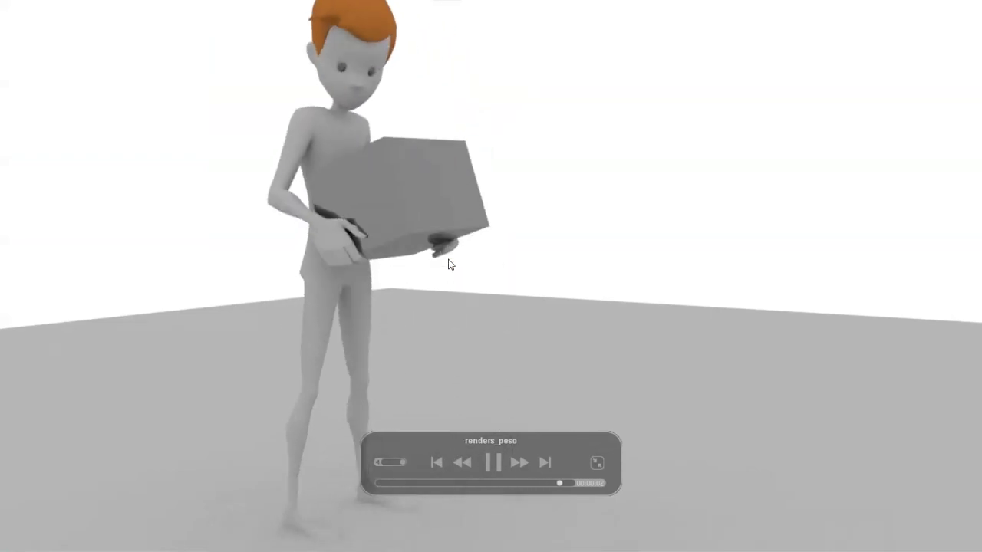
key(space)
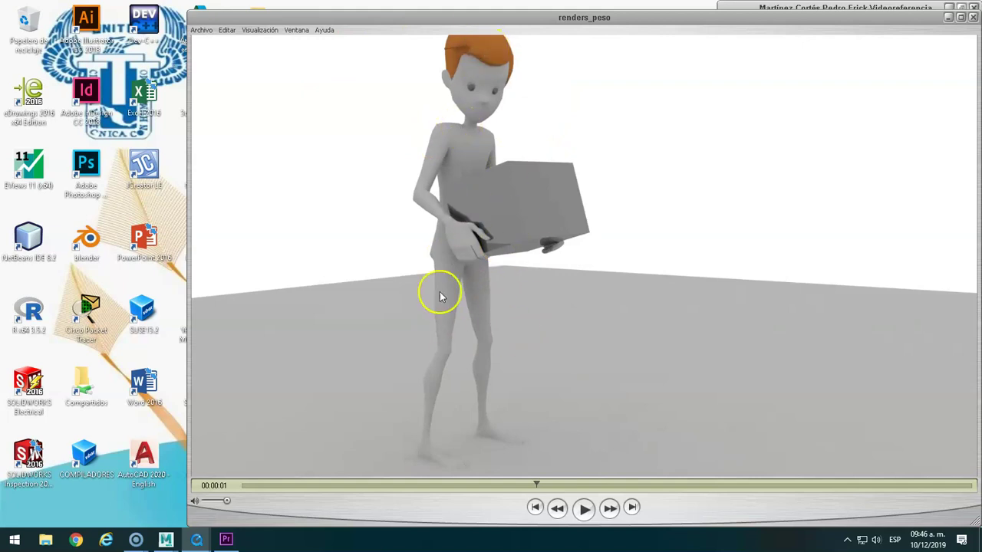
mouse_move(537, 487)
mouse_down()
mouse_move(777, 480)
mouse_move(273, 461)
mouse_move(544, 464)
mouse_move(376, 462)
mouse_move(530, 473)
mouse_move(535, 391)
mouse_up()
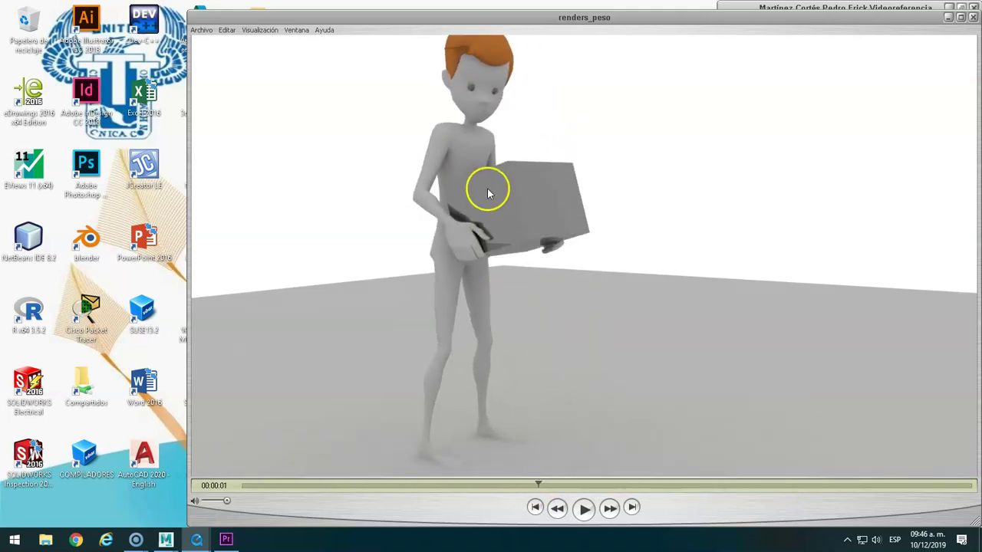
drag(534, 494, 688, 484)
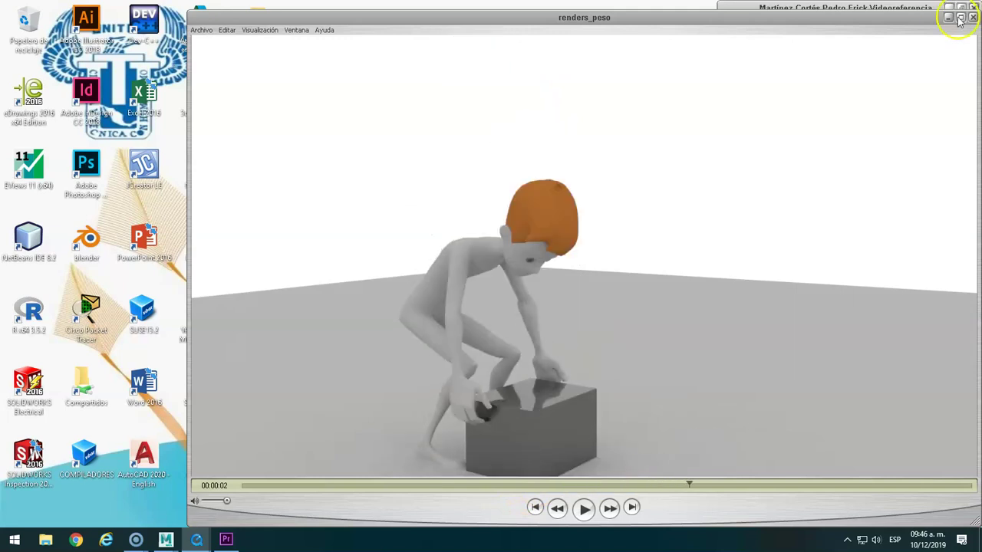
click(974, 17)
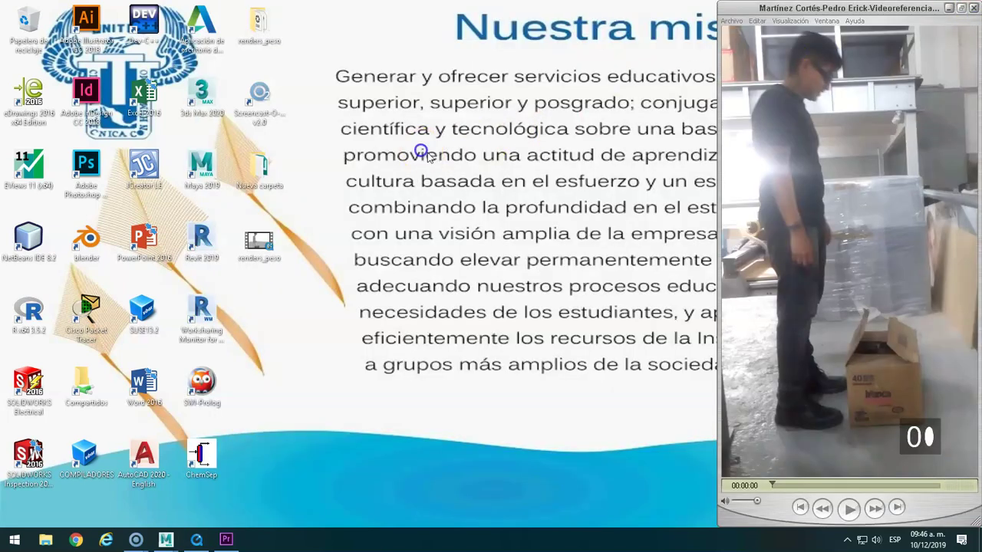
Step: Launch Chrome, search for 'vimeo', and open the official Vimeo site
click(85, 541)
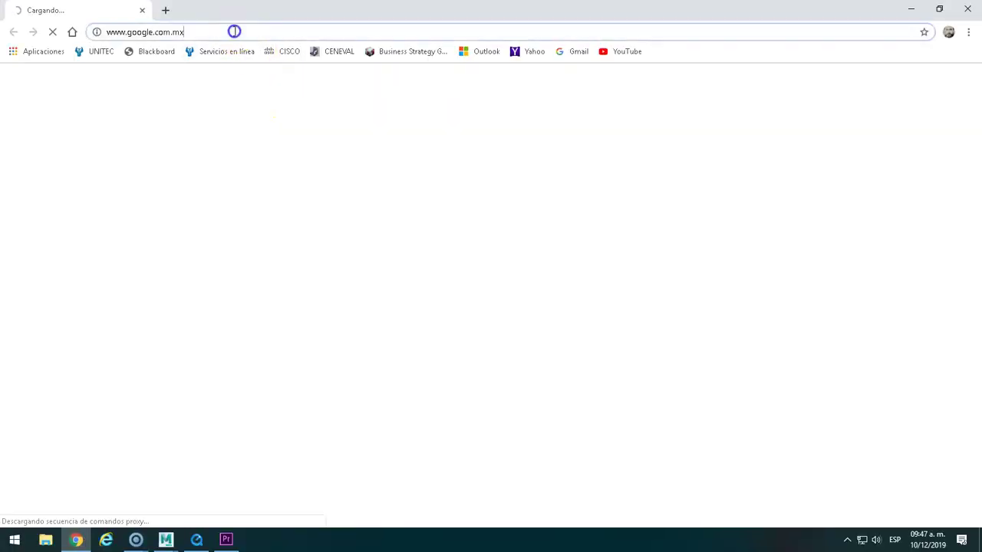
click(235, 32)
text(vimeo)
key(Return)
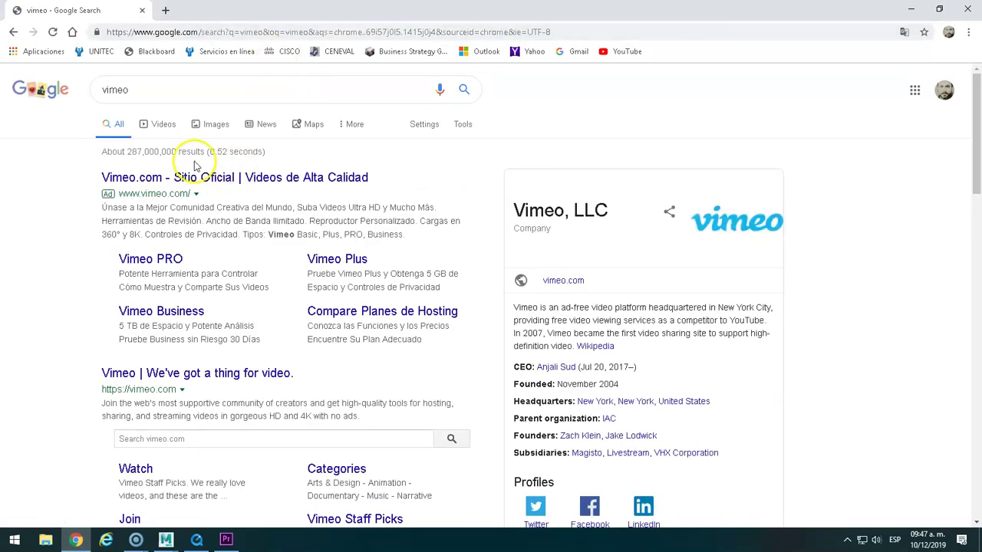
click(214, 178)
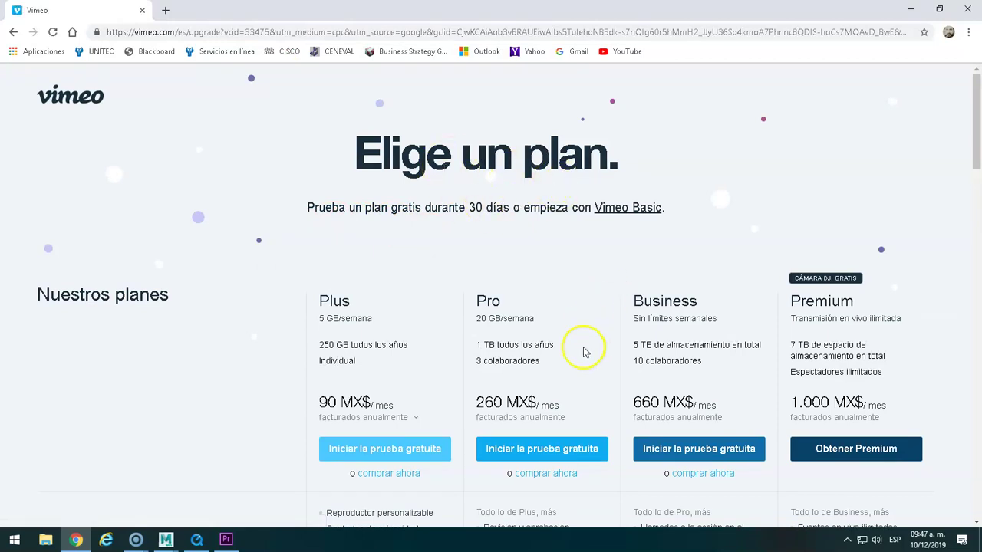
Step: Browse Vimeo's plans and start the Vimeo Basic sign-up at the full name field
scroll(584, 351, down, 2)
scroll(584, 352, down, 3)
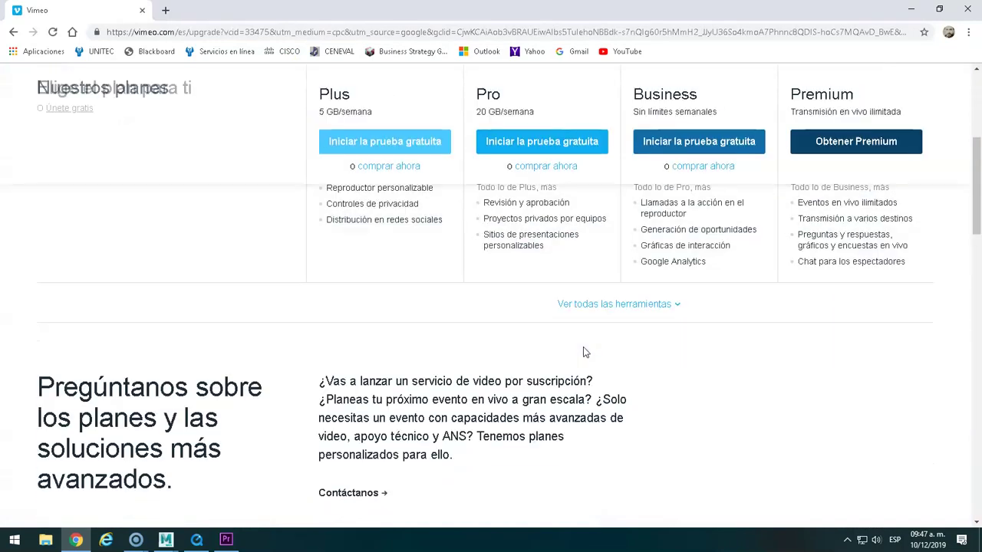
scroll(585, 351, down, 2)
scroll(584, 351, down, 4)
scroll(585, 352, down, 2)
scroll(583, 346, down, 5)
scroll(575, 330, up, 4)
scroll(575, 317, up, 3)
scroll(579, 319, up, 10)
scroll(577, 314, down, 1)
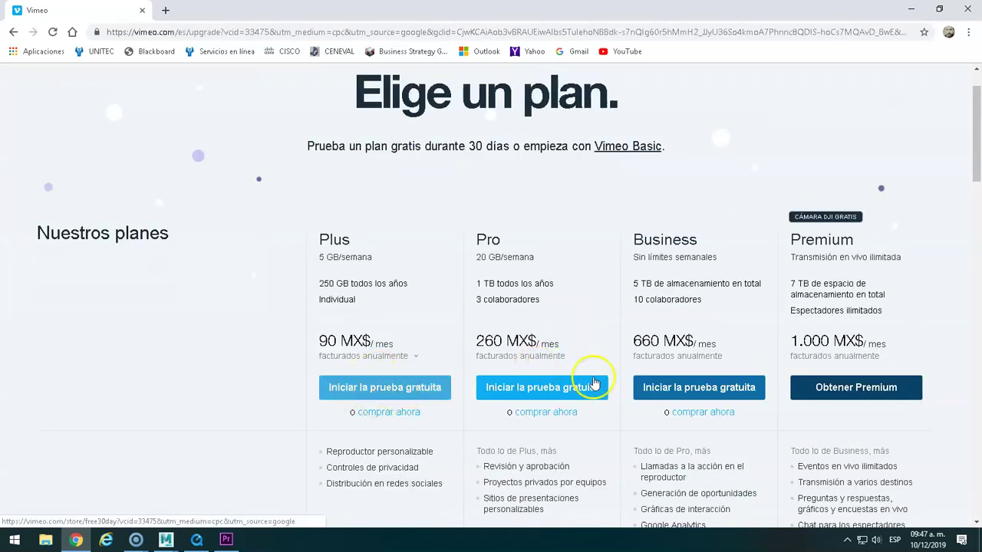
drag(974, 146, 976, 150)
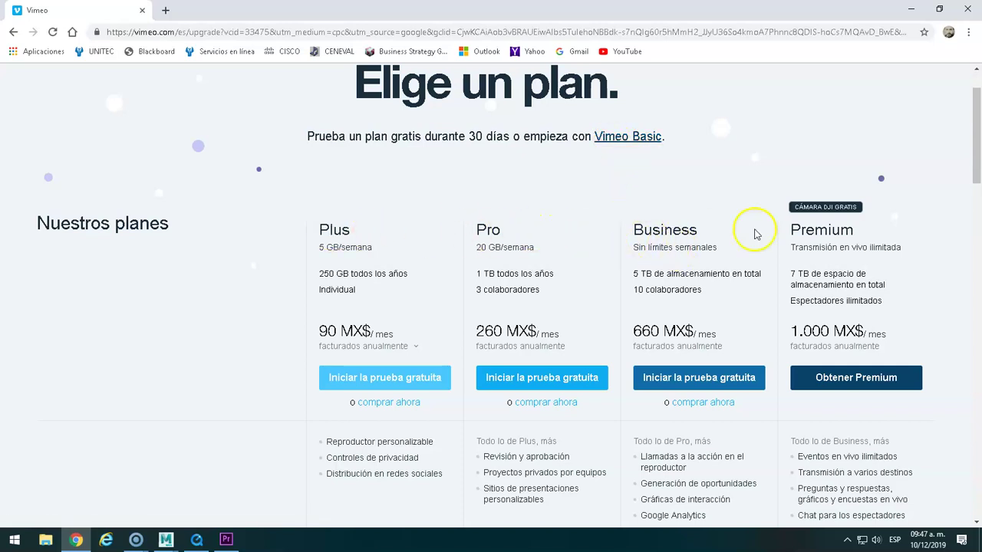
click(620, 141)
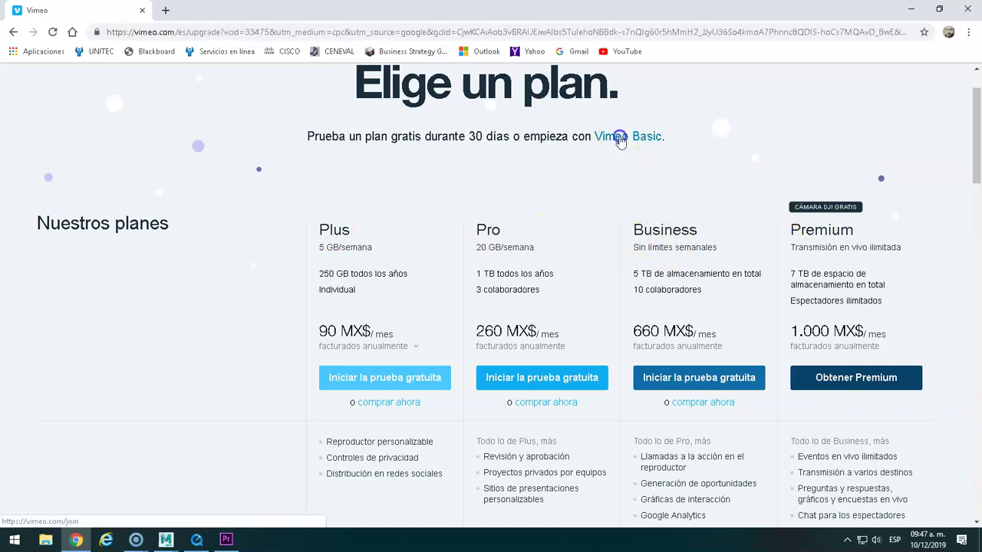
click(395, 224)
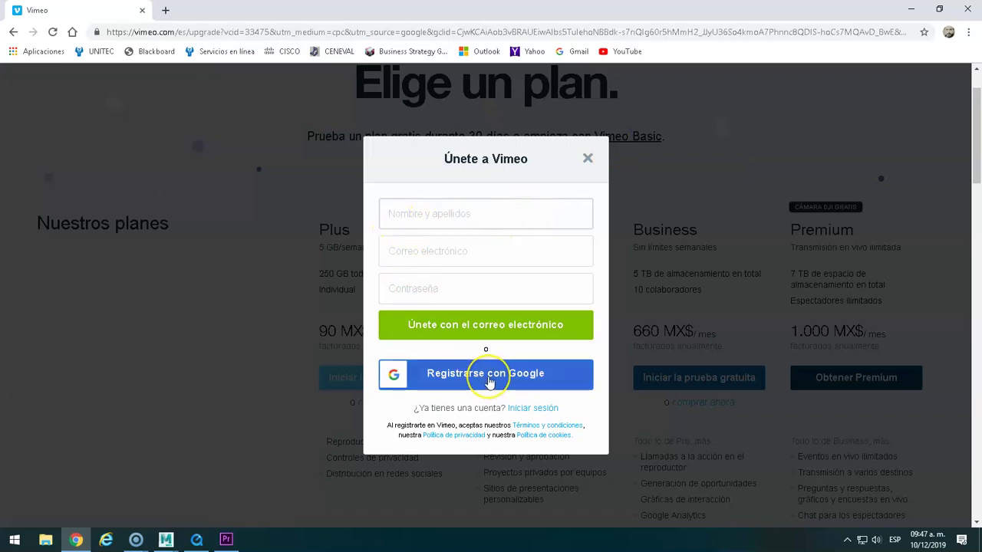
Step: Select and copy the Vimeo page address, then dismiss the sign-up form and scroll the plans page
click(396, 230)
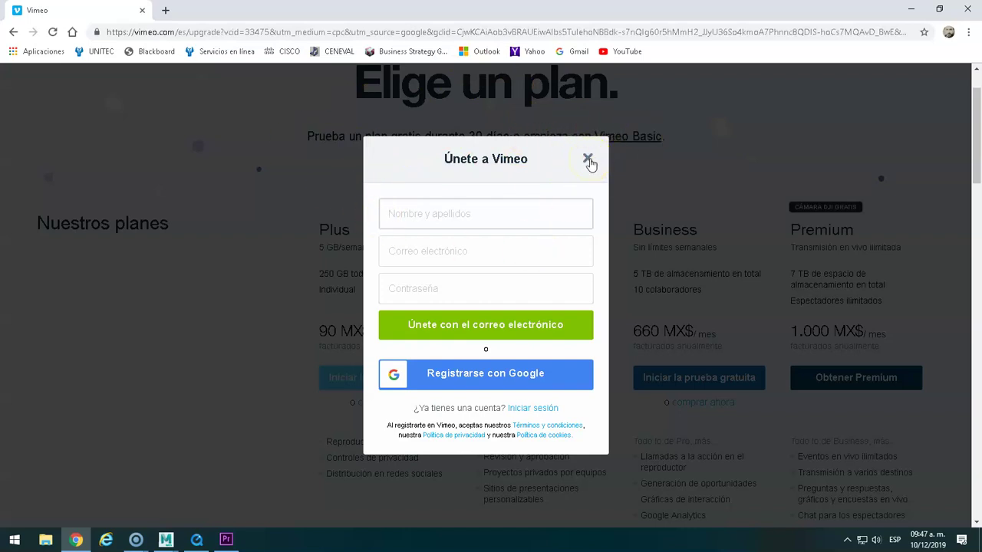
click(328, 31)
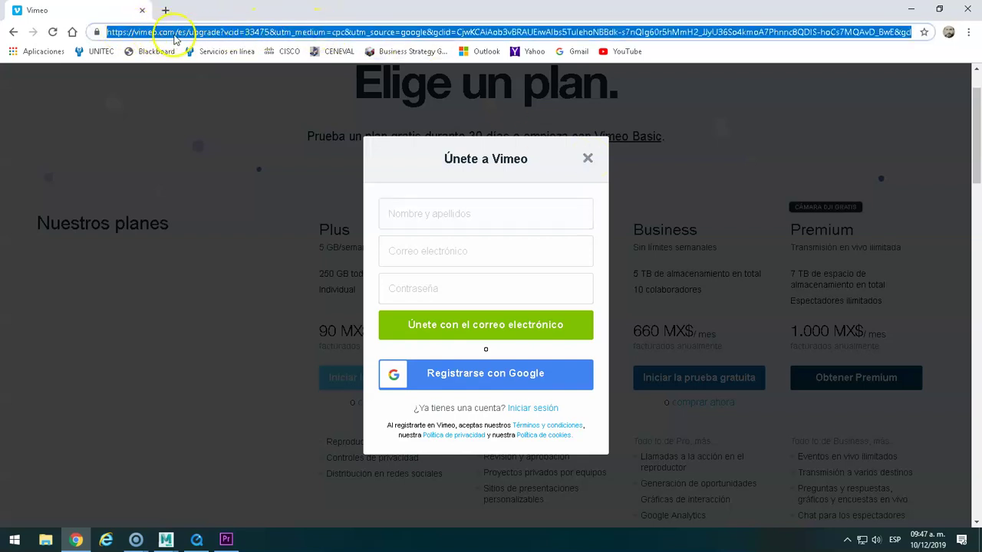
click(239, 32)
triple_click(258, 32)
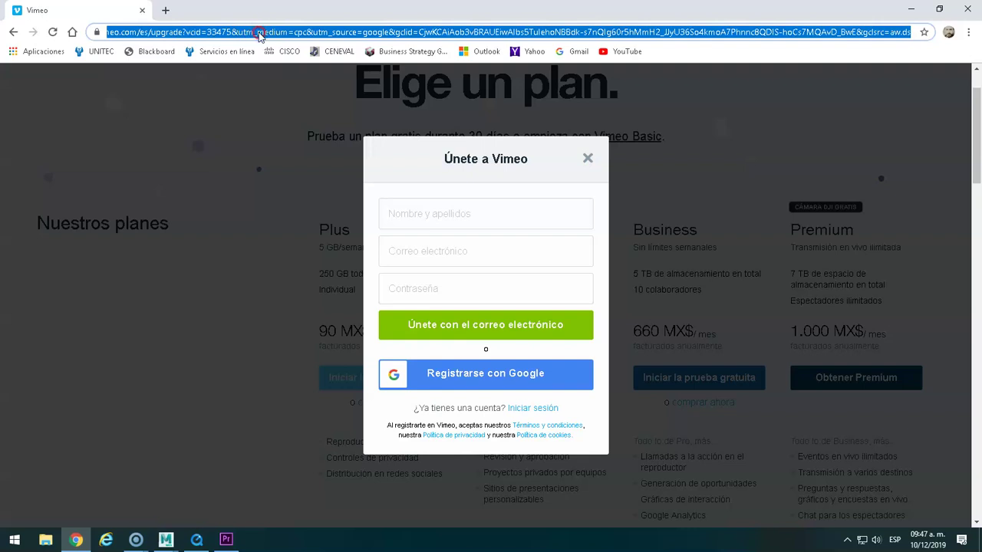
right_click(259, 34)
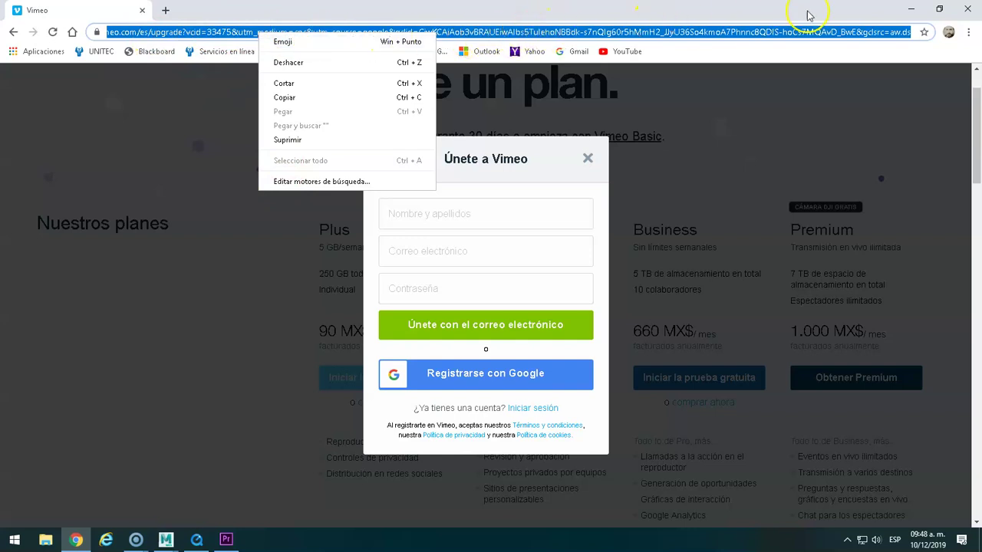
click(725, 96)
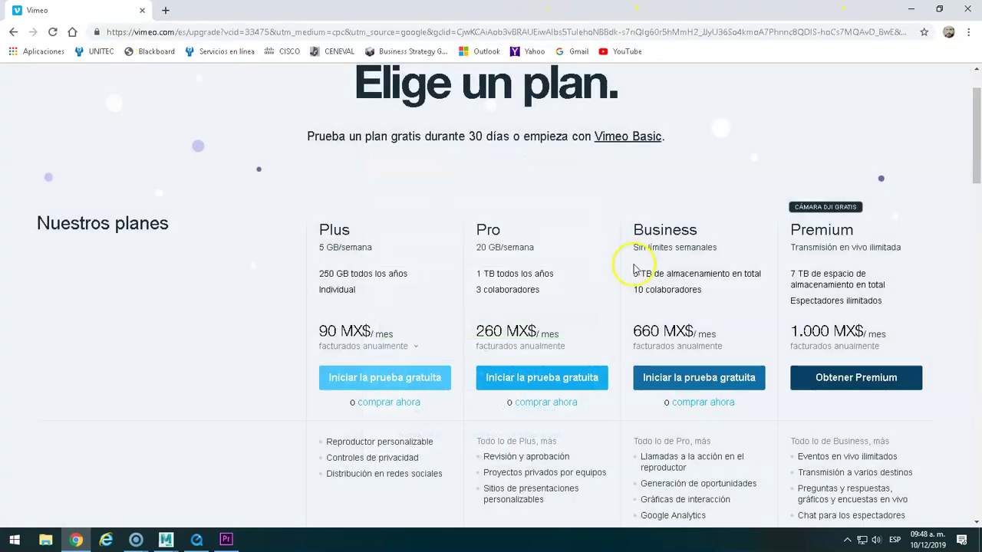
drag(975, 142, 55, 439)
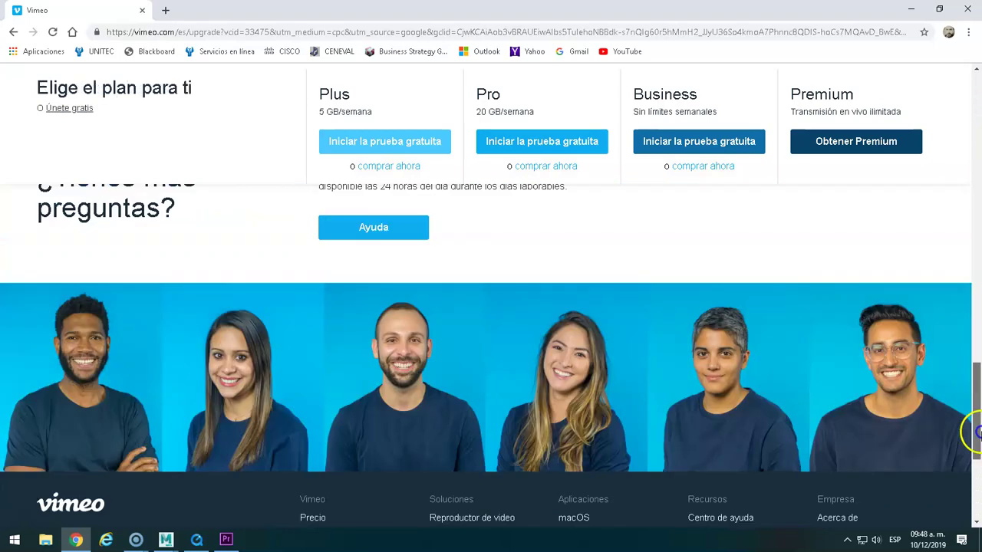